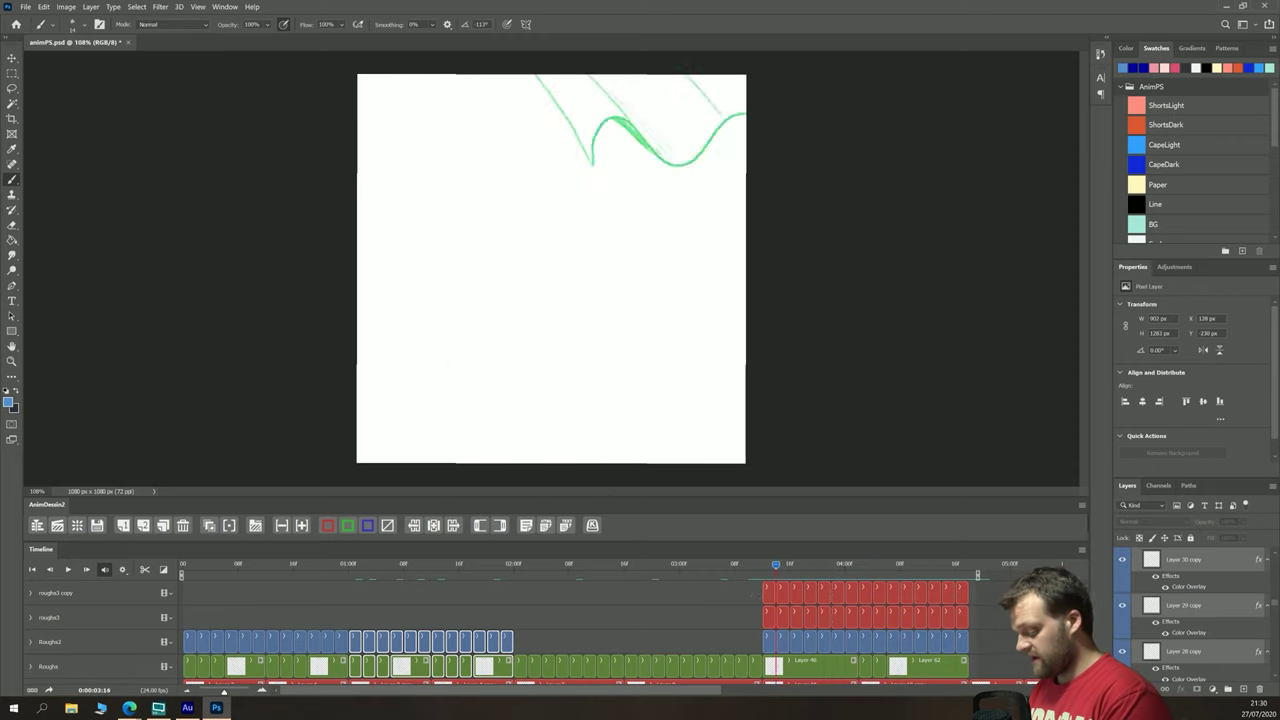
Step: Play back the animation, then flip the selected foot drawings horizontally at 0:00:01:01
key(space)
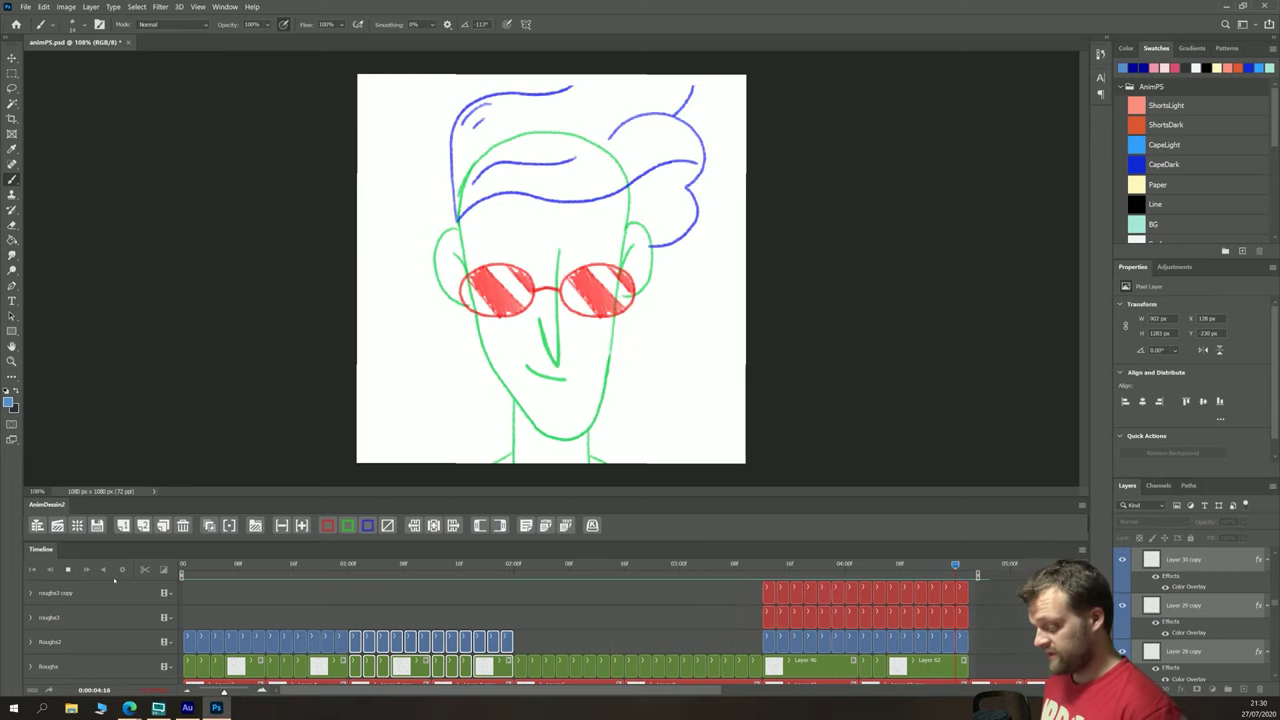
key(space)
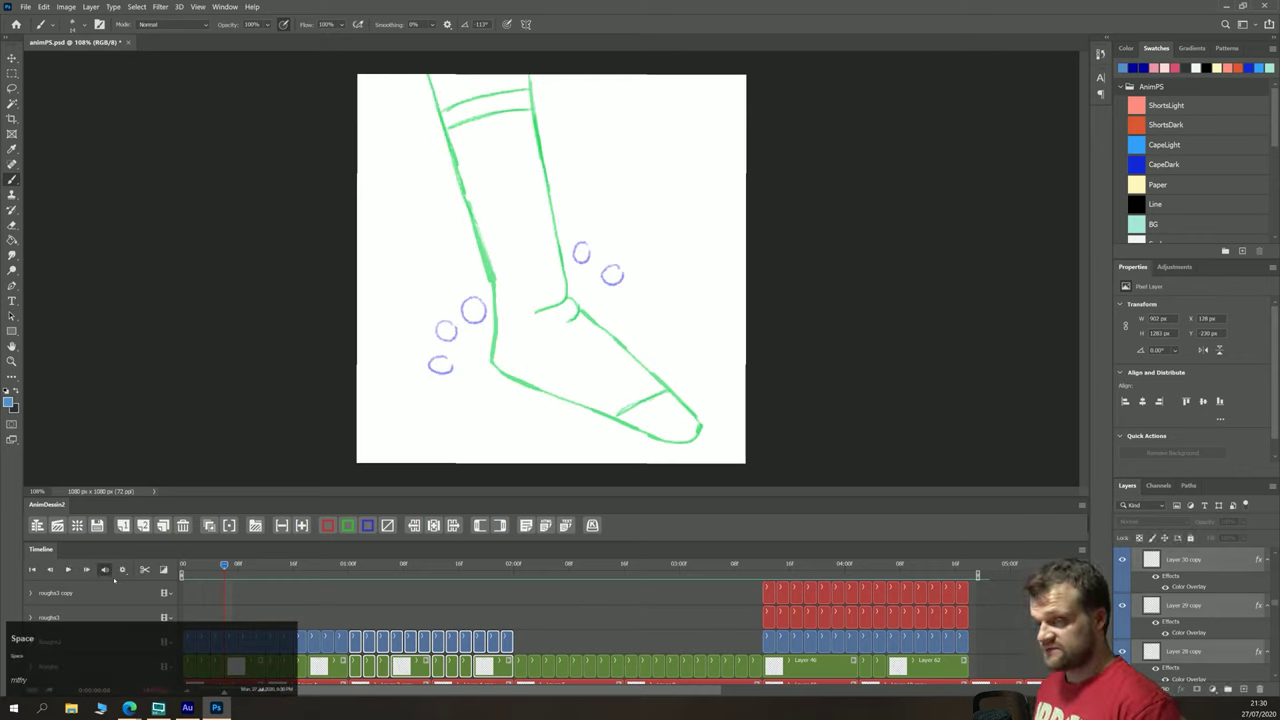
click(356, 566)
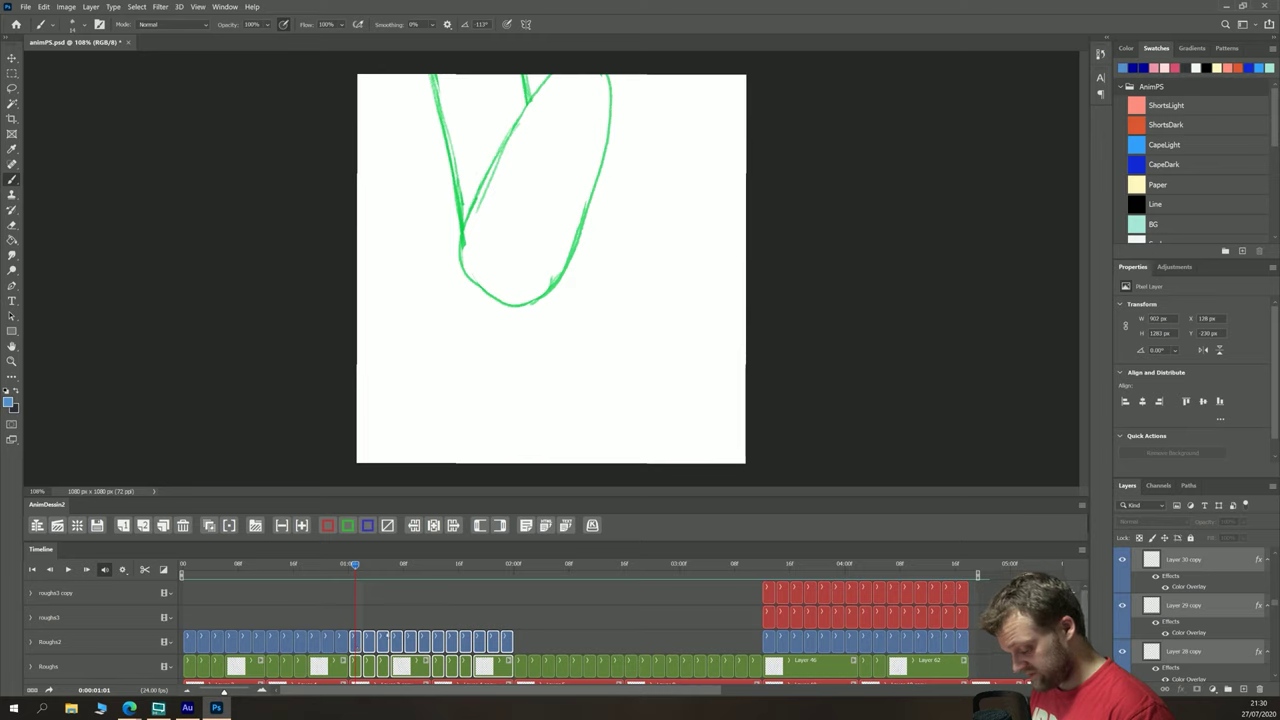
key(ctrl+t)
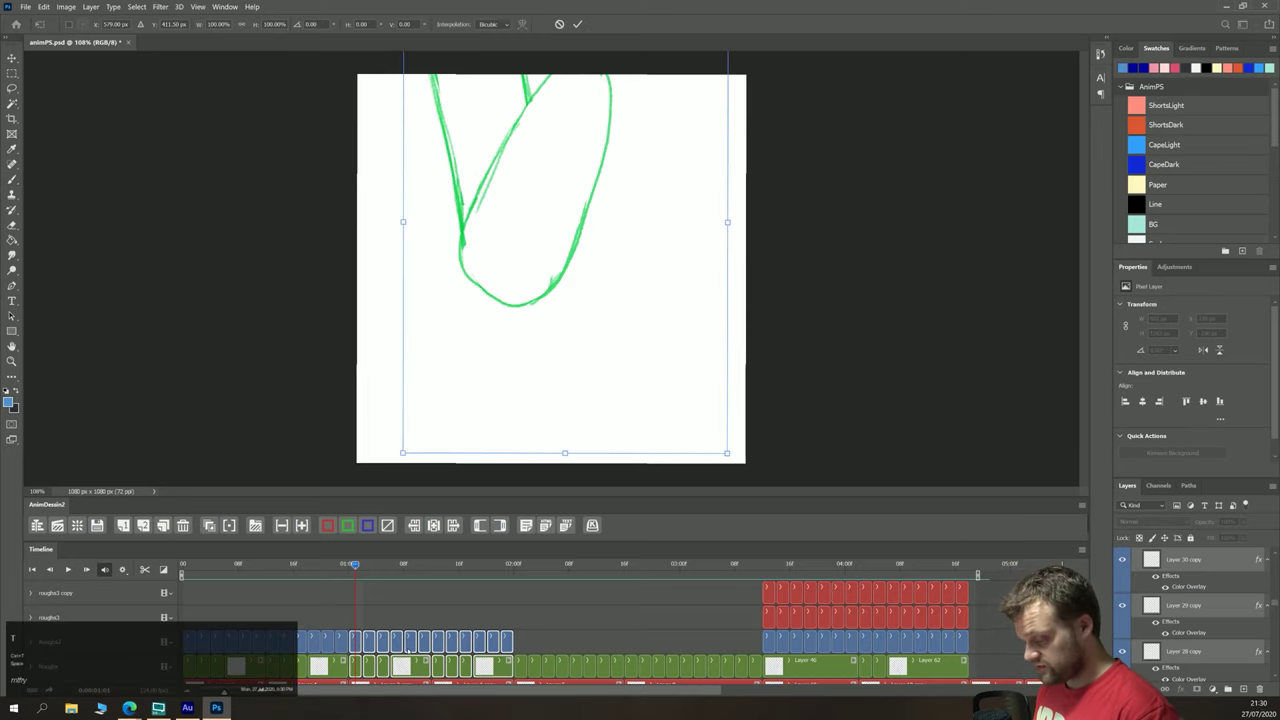
click(43, 8)
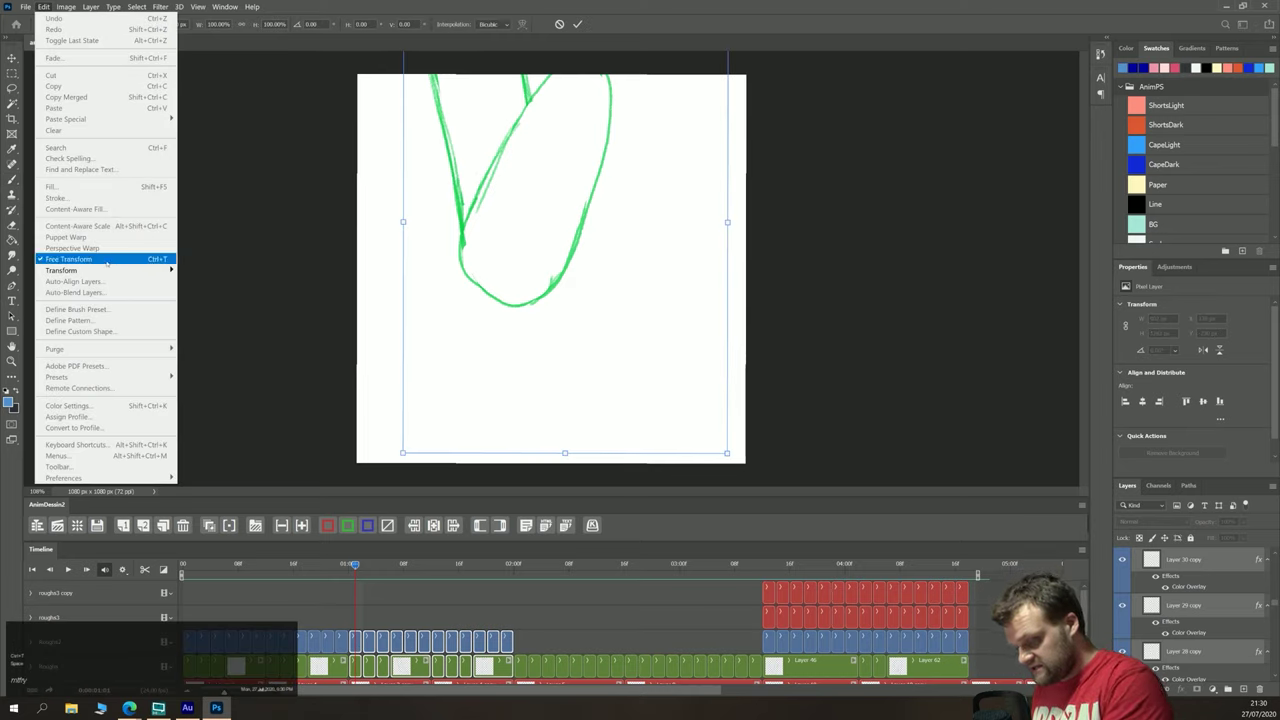
mouse_move(177, 270)
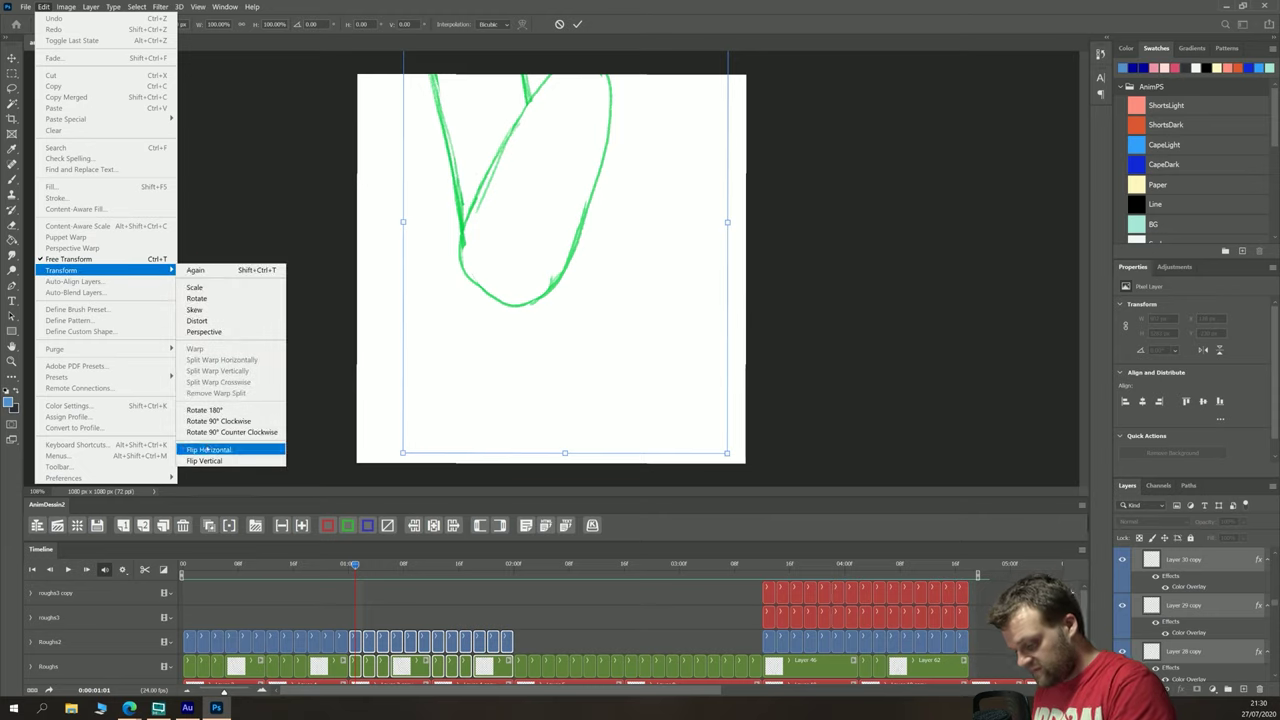
click(230, 447)
key(Return)
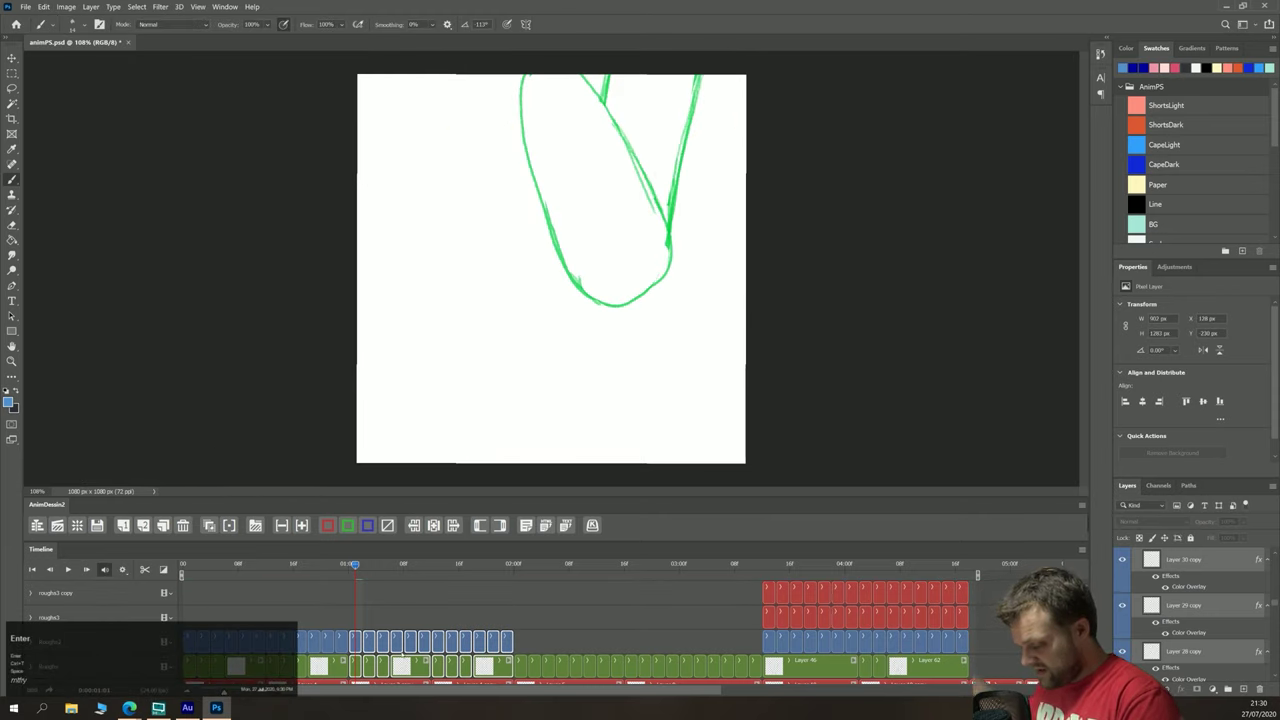
Step: Deselect the clips and play the animation from the start to review the flipped drawings
key(space)
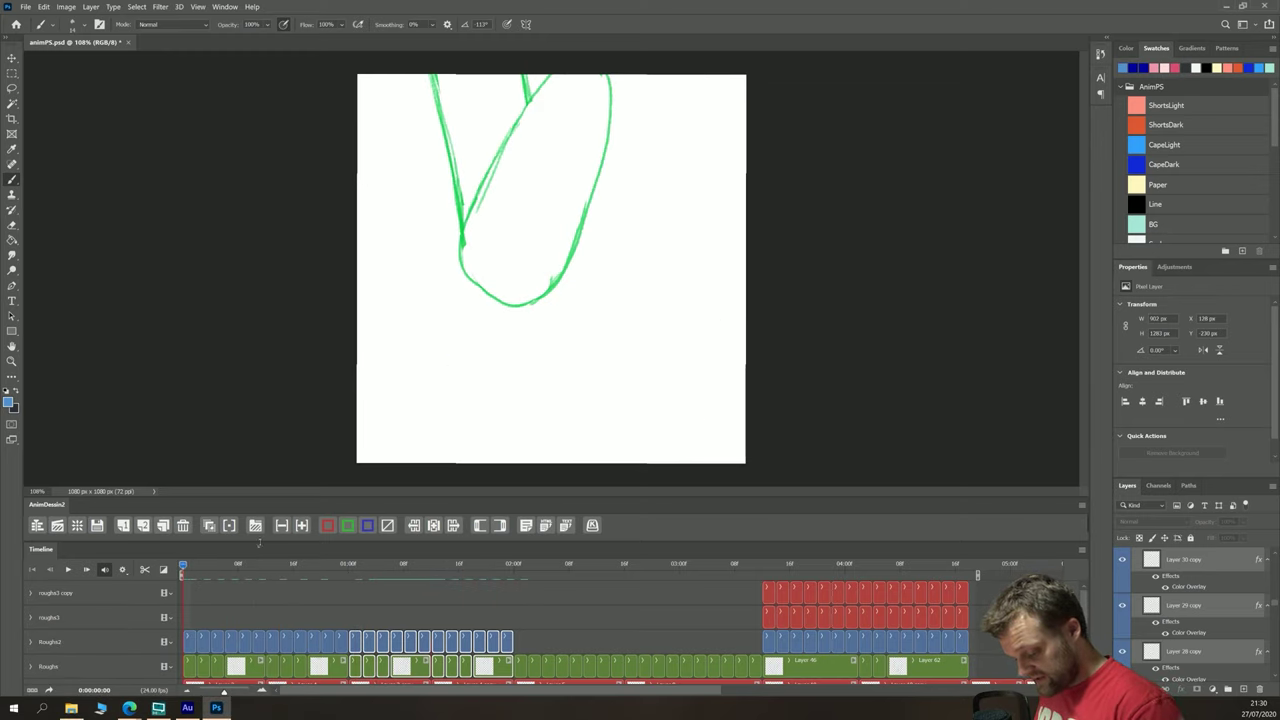
click(141, 603)
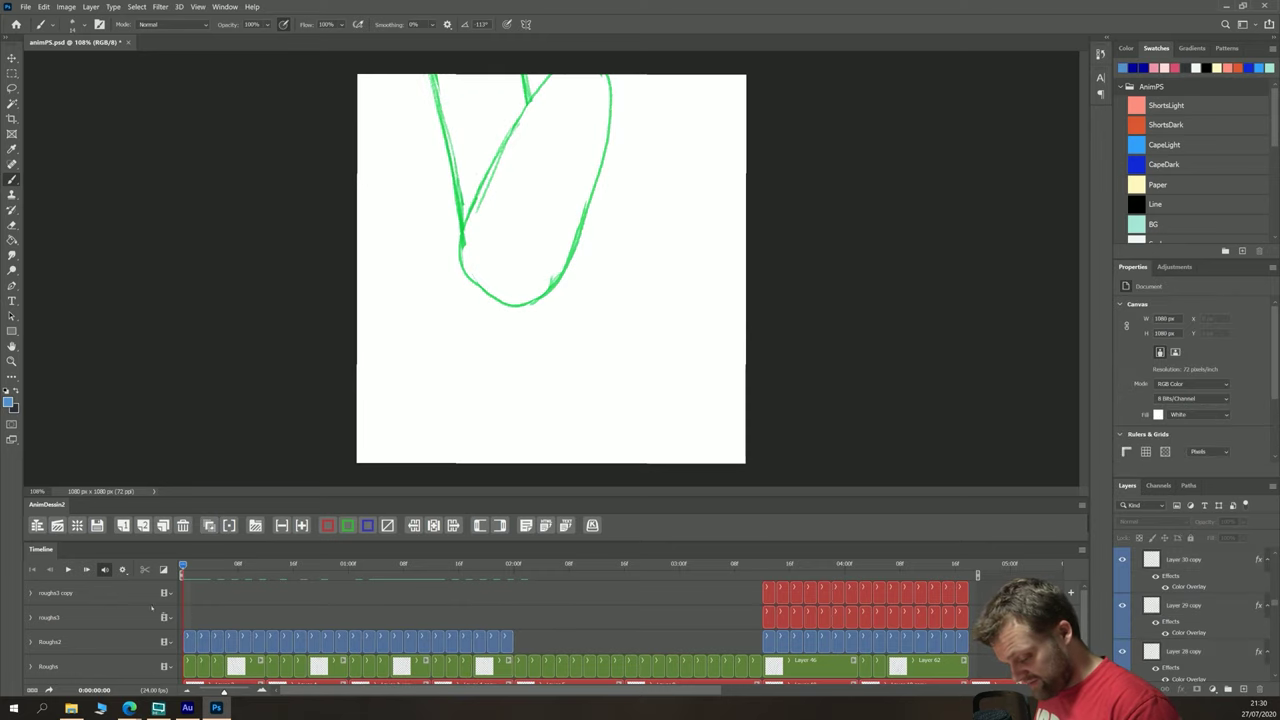
click(70, 569)
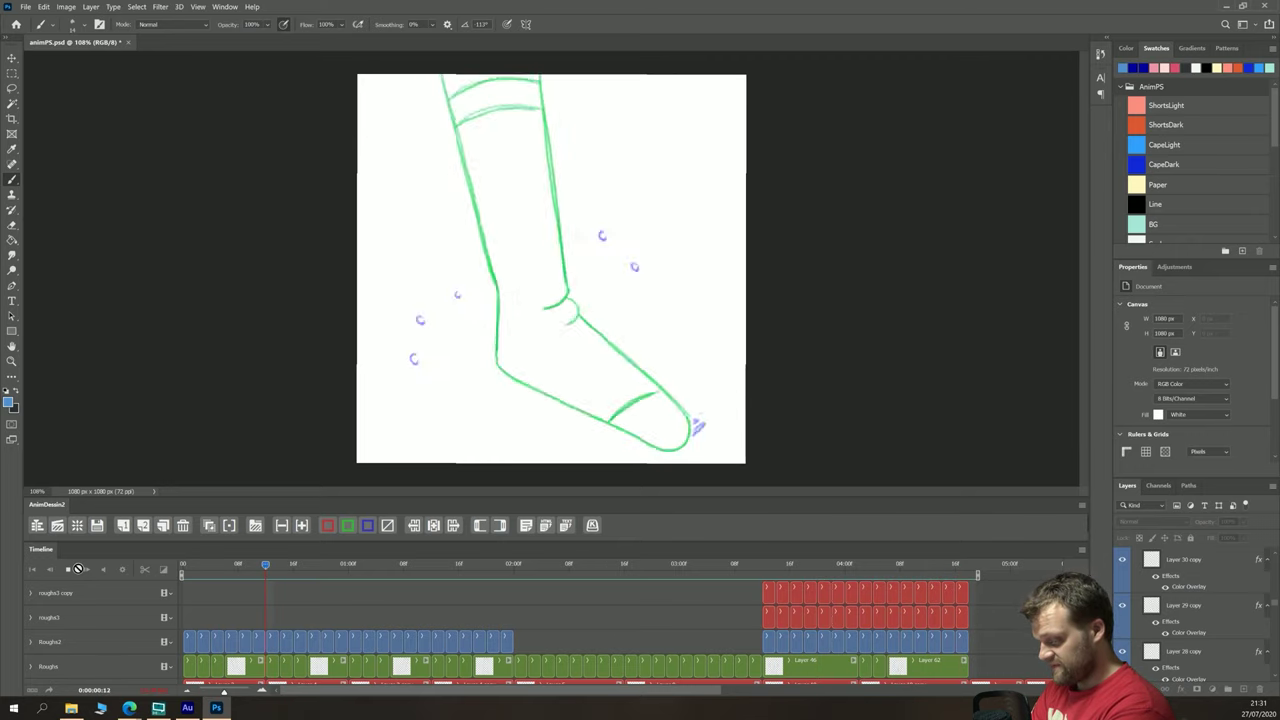
key(space)
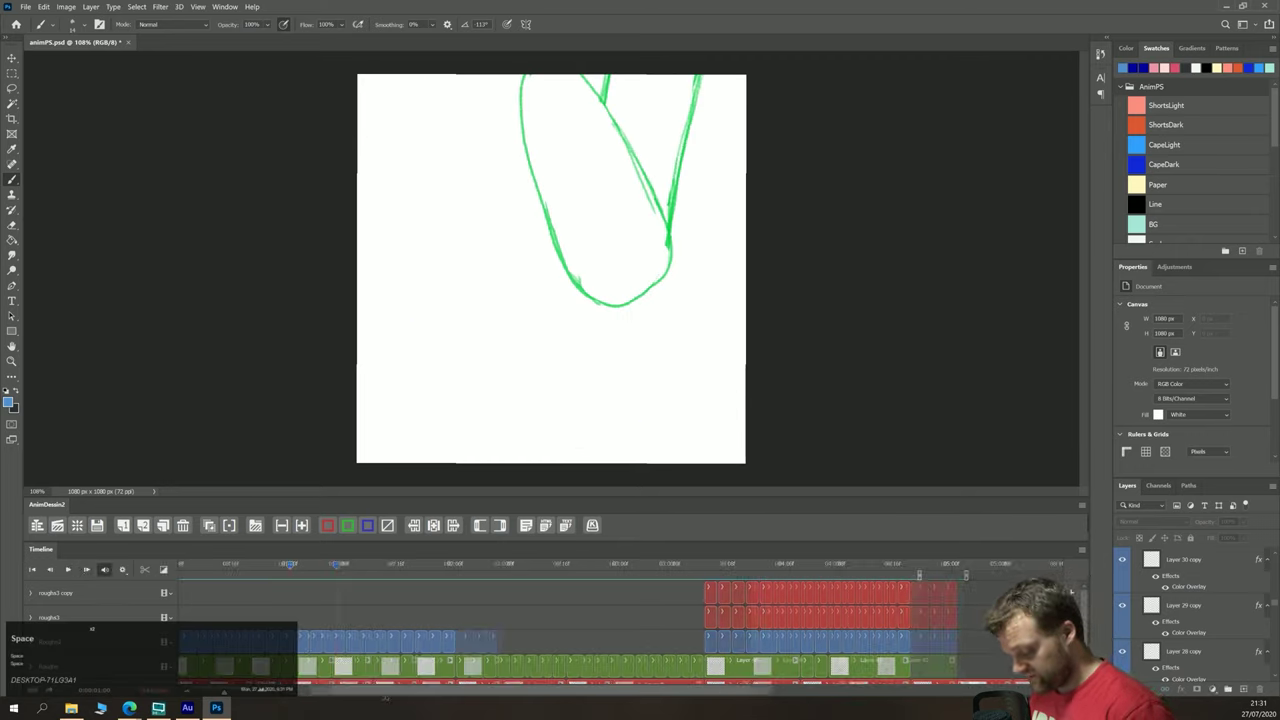
Step: Set the work area to run from the end of the existing roughs at 0:00:04:18 to 06:00
drag(452, 691, 501, 691)
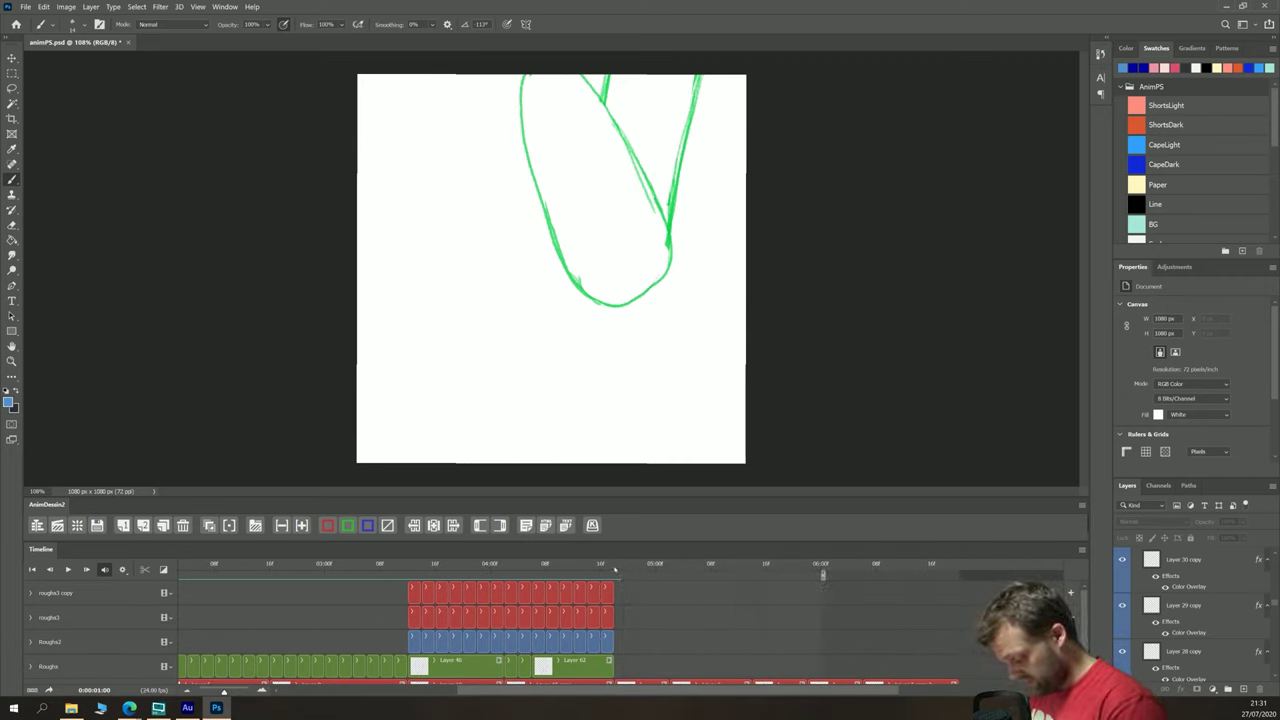
click(613, 565)
click(480, 525)
drag(600, 690, 644, 690)
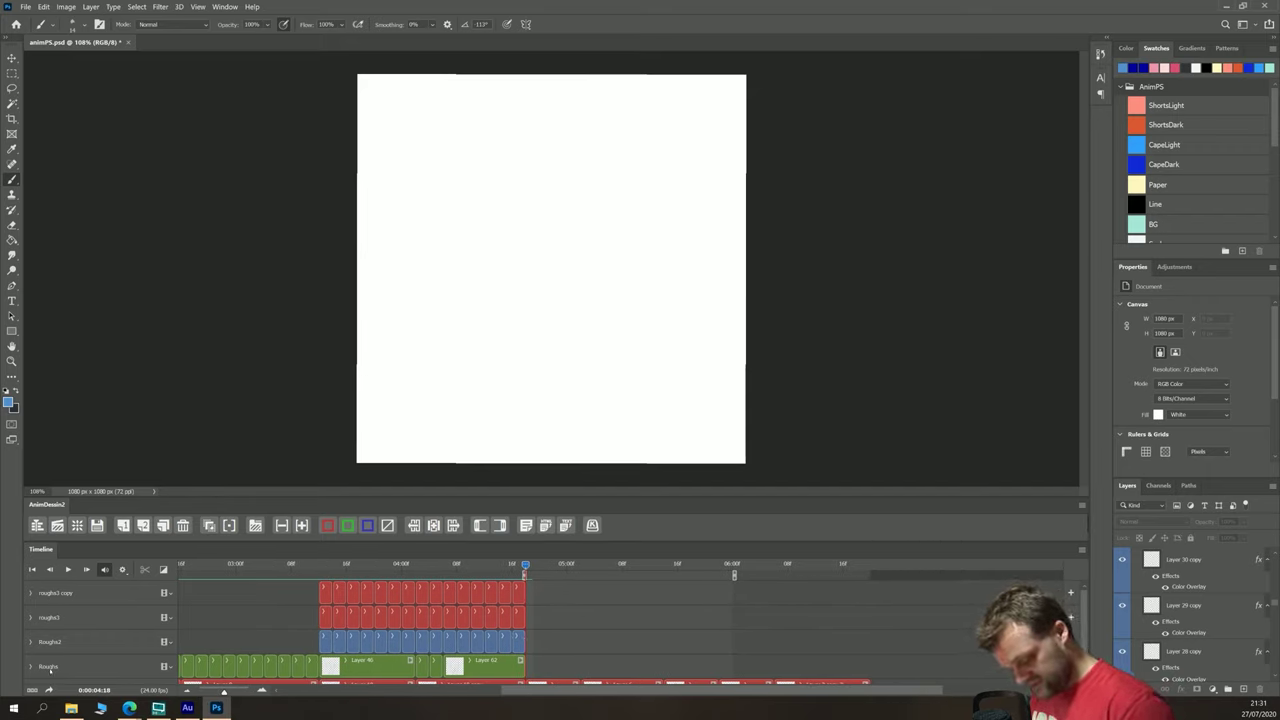
Step: Enlarge the timeline panel to reveal the lowest video track and select the Storyboard group
click(50, 668)
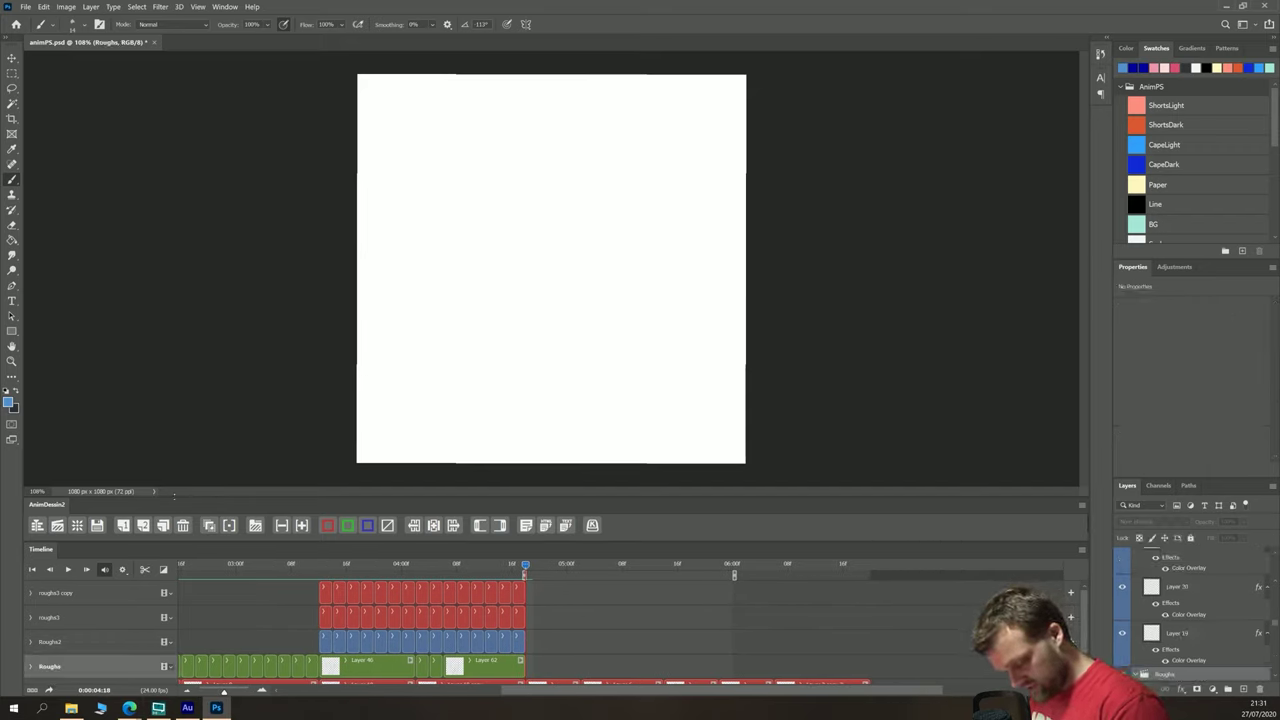
drag(173, 494, 171, 466)
click(55, 661)
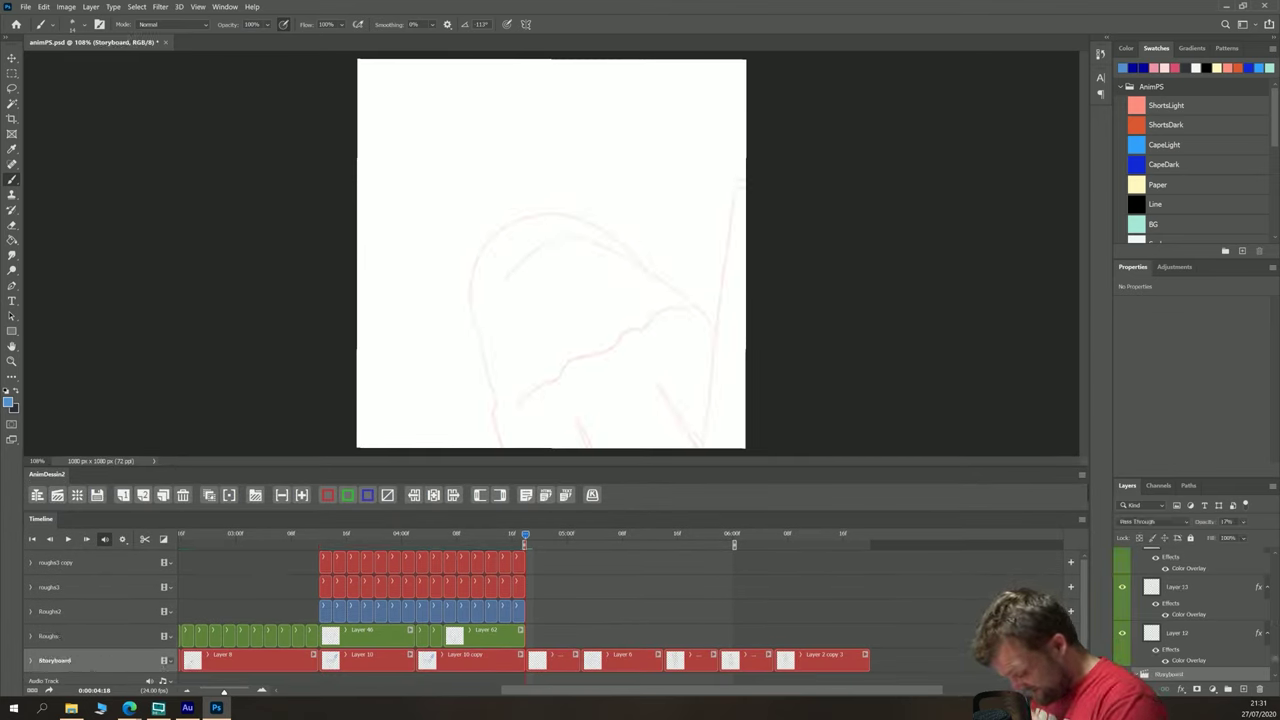
Step: Step through the storyboard to the drawing of the hand holding a pen at 0:00:05:03
drag(525, 538, 541, 538)
key(Right)
key(Right)
key(Right)
mouse_move(623, 552)
mouse_down()
mouse_move(570, 558)
mouse_move(629, 558)
mouse_move(570, 558)
mouse_move(587, 559)
mouse_up()
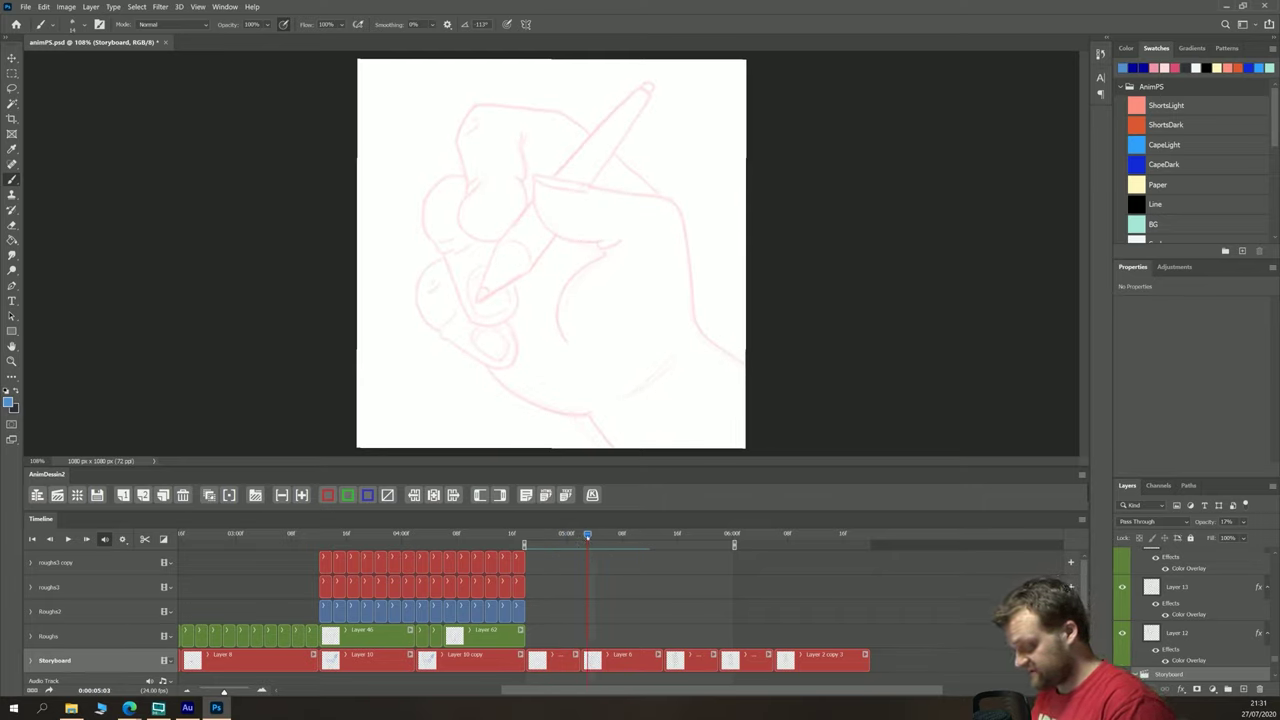
Step: Add a blank layer after Layer 62 in the Roughs track and move it to the start of the Layer 6 storyboard clip
click(485, 636)
click(143, 495)
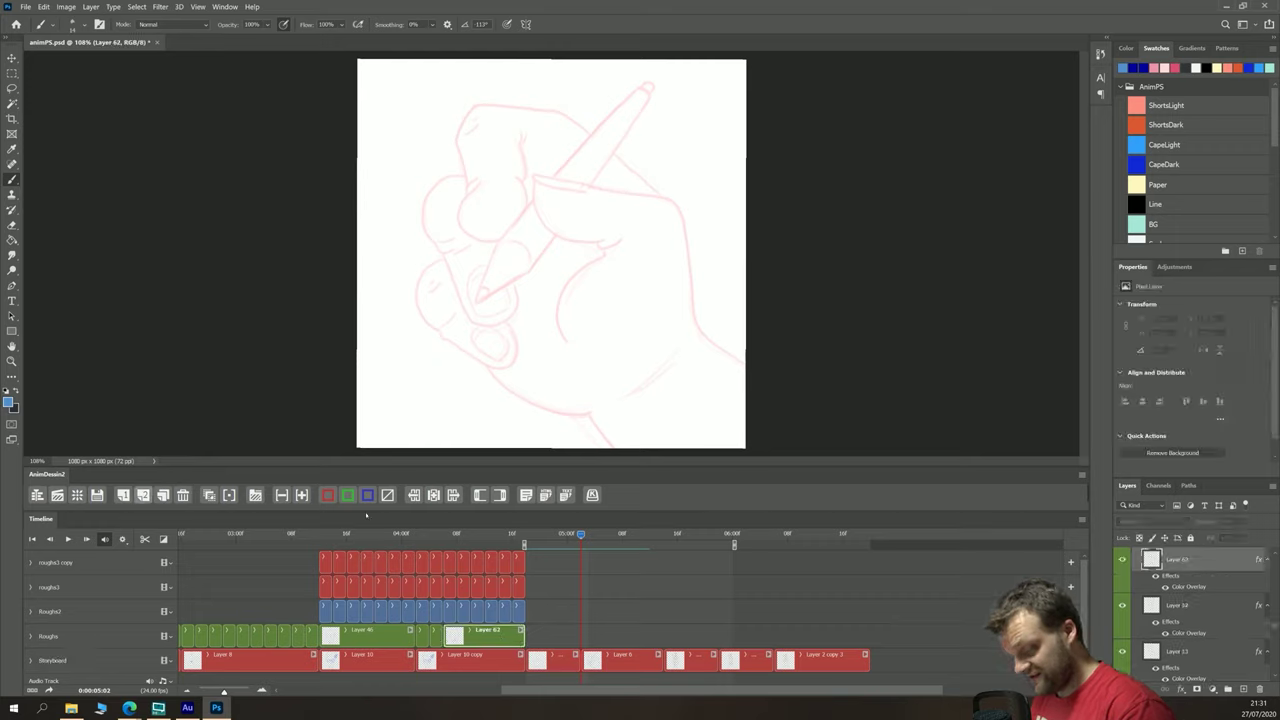
drag(536, 638, 590, 640)
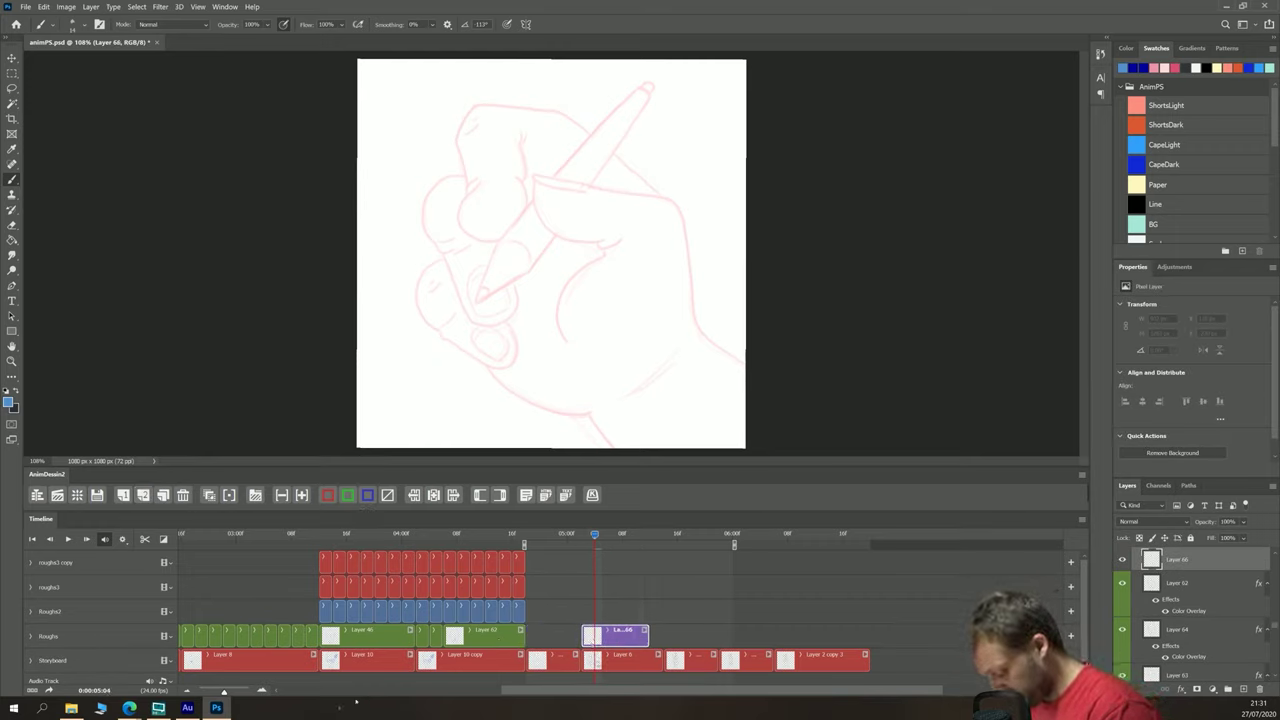
Step: Trim the new Roughs layer to two frames and give it the green colour label and overlay
drag(225, 690, 236, 691)
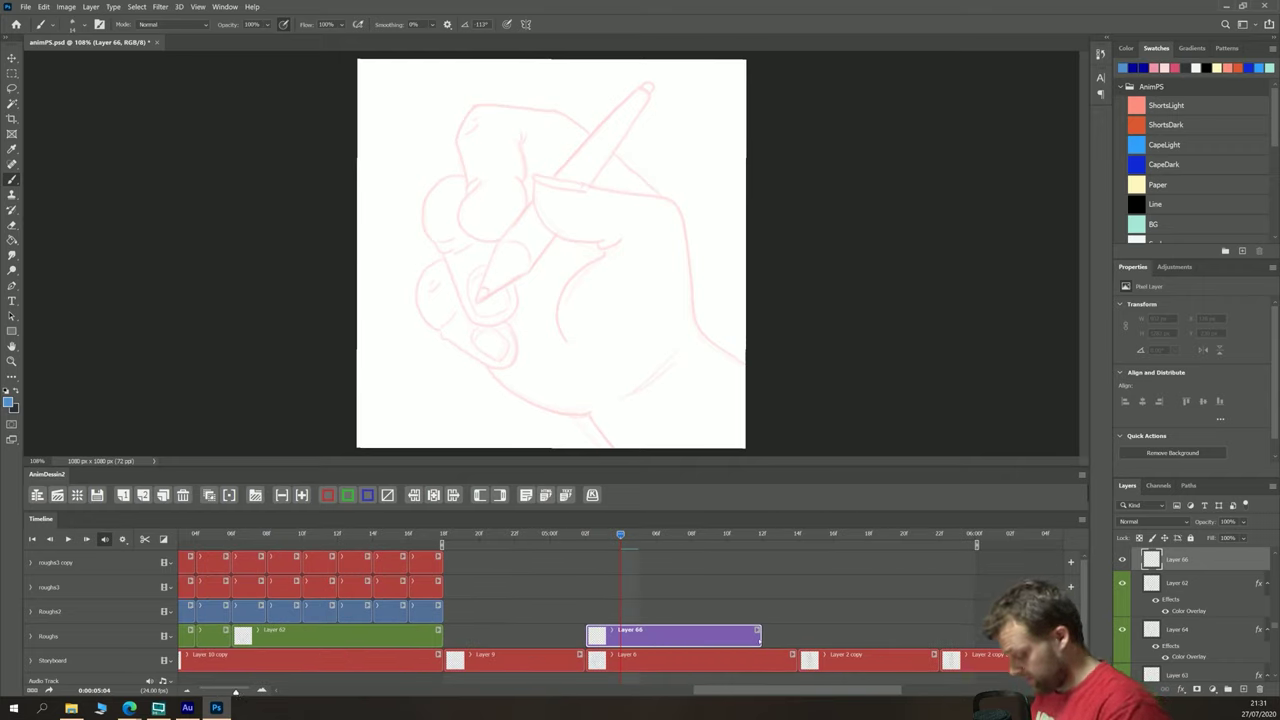
drag(758, 636, 621, 636)
click(603, 538)
click(347, 495)
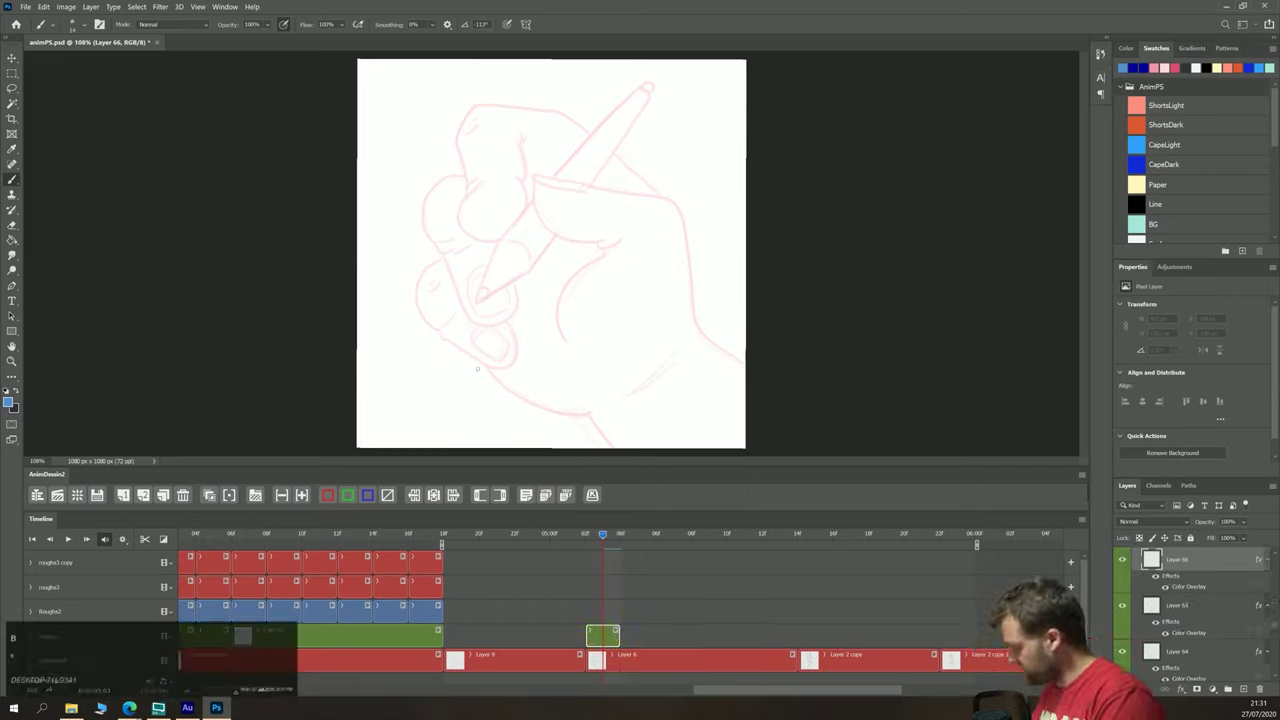
Step: Trace the index finger, its knuckle creases and the back of the hand over the storyboard sketch
key(ctrl+plus)
key(space)
drag(375, 226, 392, 334)
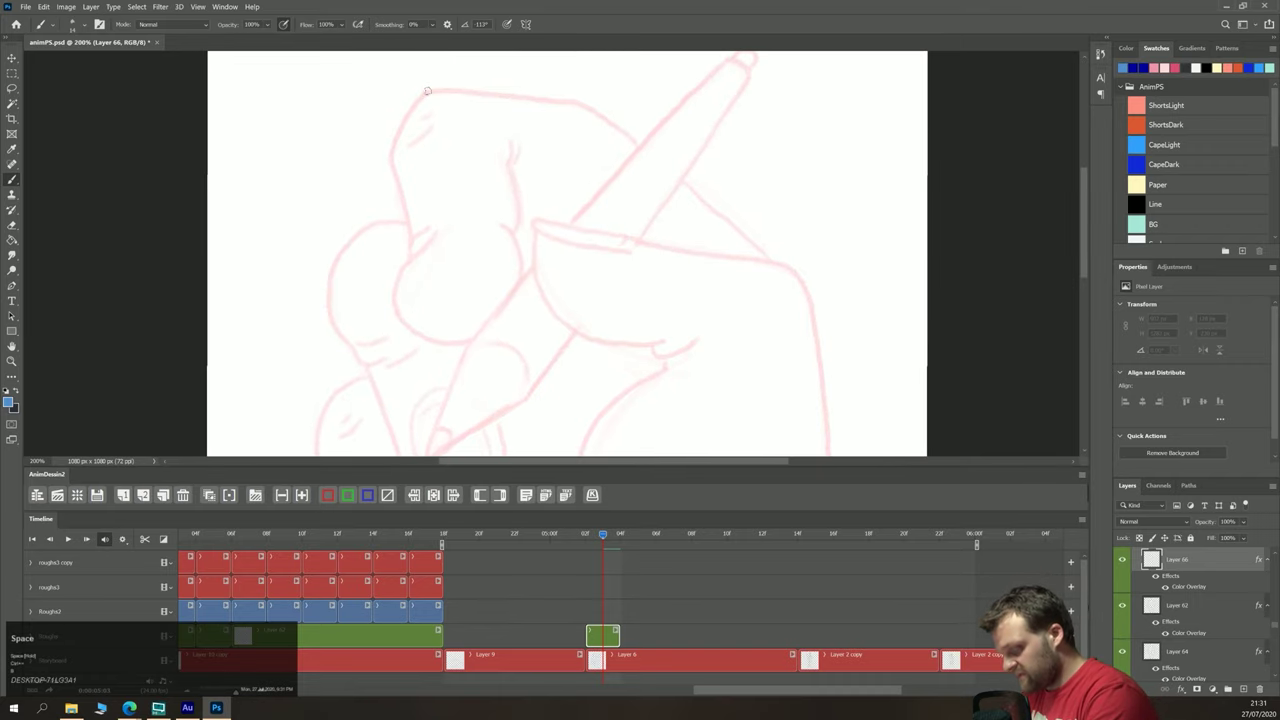
mouse_move(427, 91)
mouse_down()
mouse_move(391, 147)
mouse_move(409, 240)
mouse_up()
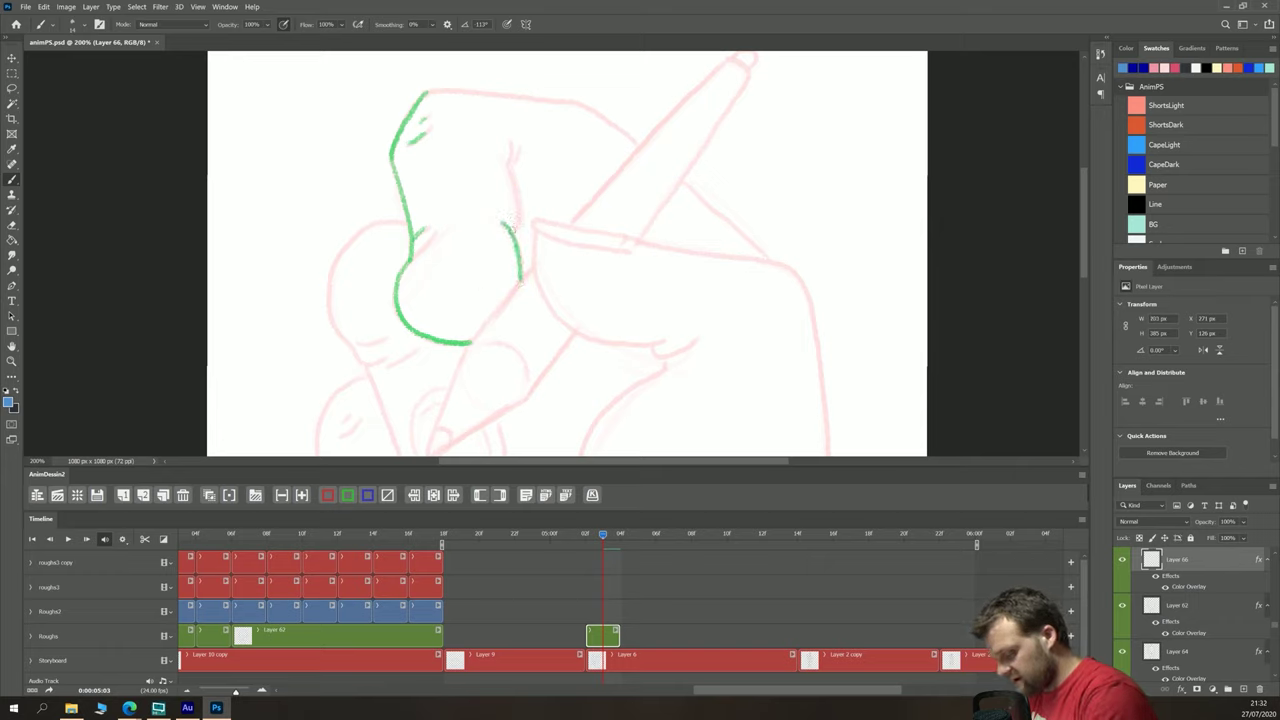
drag(508, 224, 505, 157)
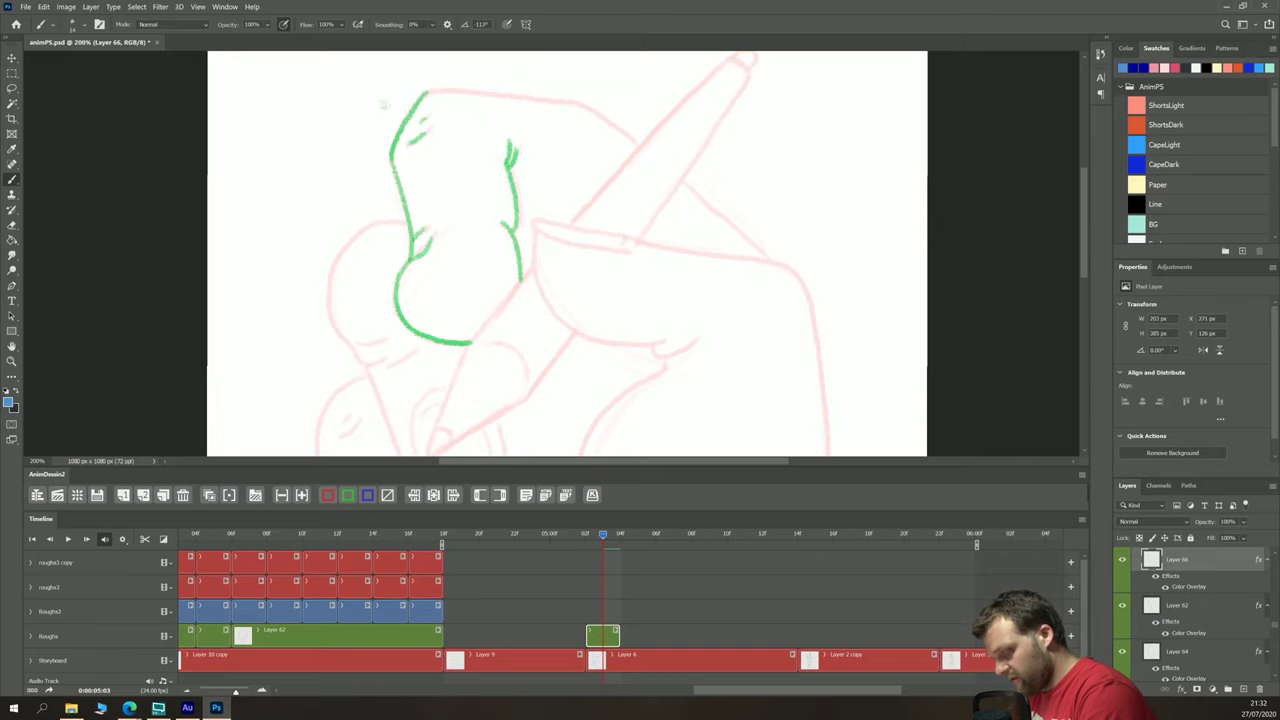
mouse_move(422, 92)
mouse_down()
mouse_move(595, 110)
mouse_move(769, 260)
mouse_up()
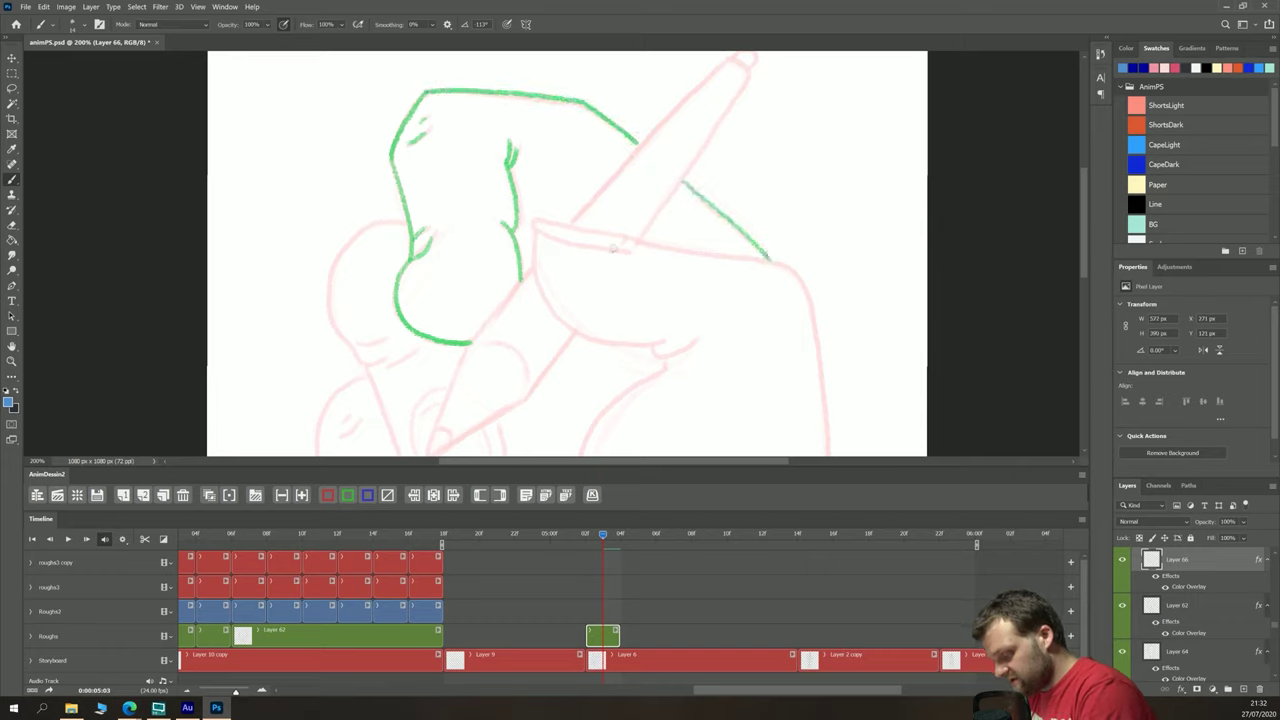
Step: Trace the thumb, the palm crease below it and the outer edge of the hand down to the wrist
mouse_move(628, 252)
mouse_down()
mouse_move(559, 242)
mouse_move(535, 219)
mouse_move(795, 271)
mouse_move(818, 322)
mouse_up()
key(space)
drag(611, 365, 586, 230)
mouse_move(755, 195)
mouse_down()
mouse_move(766, 343)
mouse_move(843, 443)
mouse_move(895, 461)
mouse_up()
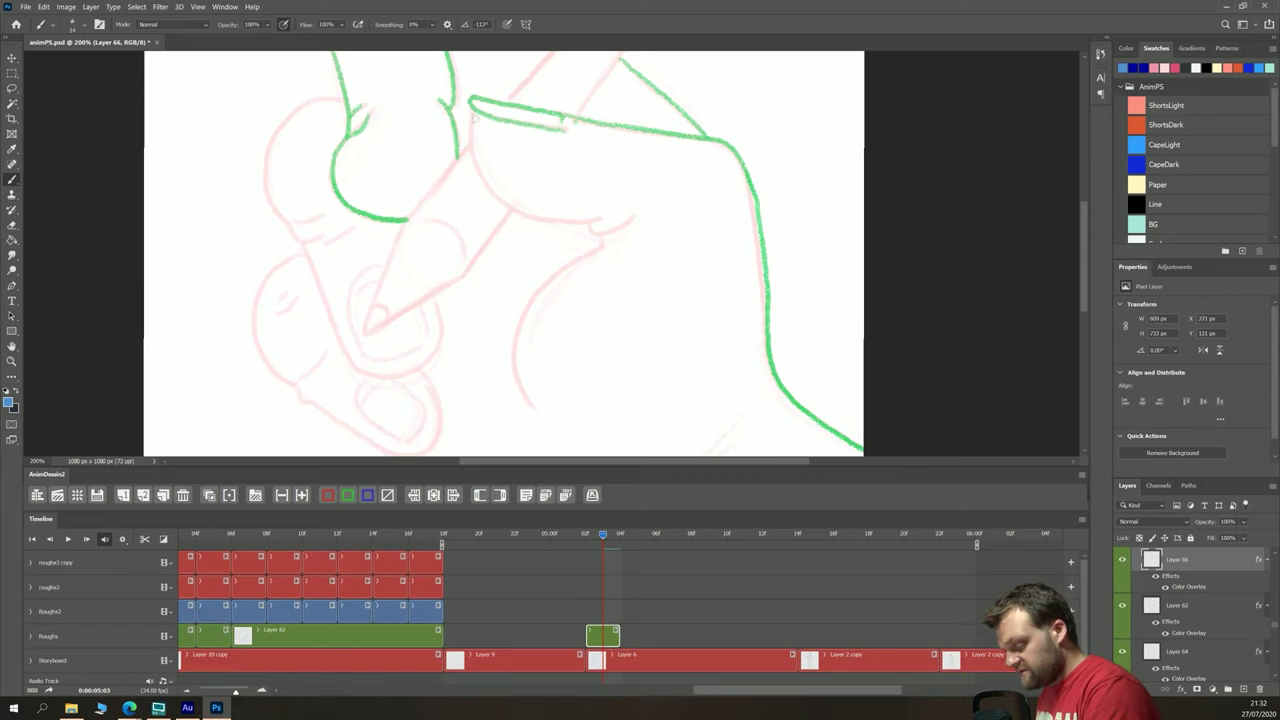
mouse_move(508, 205)
mouse_down()
mouse_move(562, 222)
mouse_move(628, 216)
mouse_up()
mouse_move(537, 293)
mouse_down()
mouse_move(514, 370)
mouse_move(533, 405)
mouse_up()
Step: Trace the wrist line, the shading strokes and the curved heel of the palm
key(space)
drag(429, 400, 438, 199)
drag(738, 230, 660, 298)
drag(584, 348, 628, 404)
key(z)
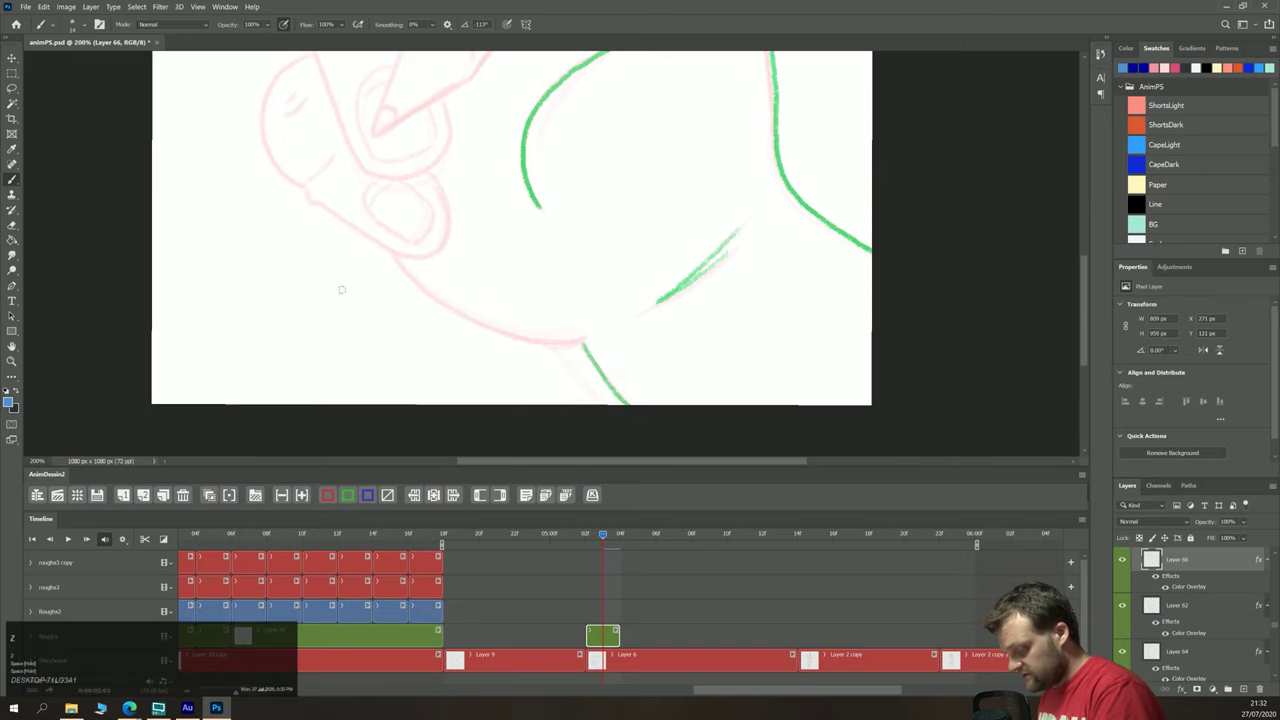
mouse_move(390, 252)
mouse_down()
mouse_move(460, 314)
mouse_move(590, 345)
mouse_up()
Step: Trace the lowest curled finger with its fingernail and knuckle creases
key(space)
drag(306, 251, 409, 384)
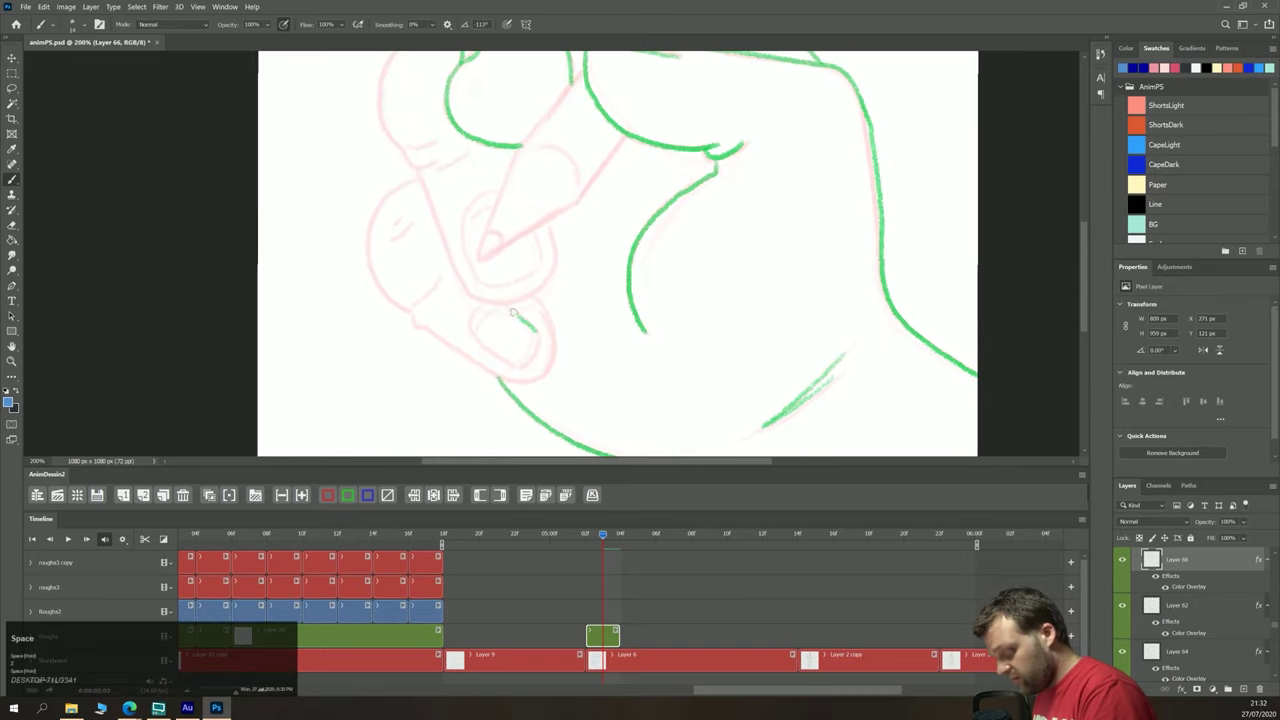
mouse_move(478, 307)
mouse_down()
mouse_move(470, 322)
mouse_move(513, 370)
mouse_up()
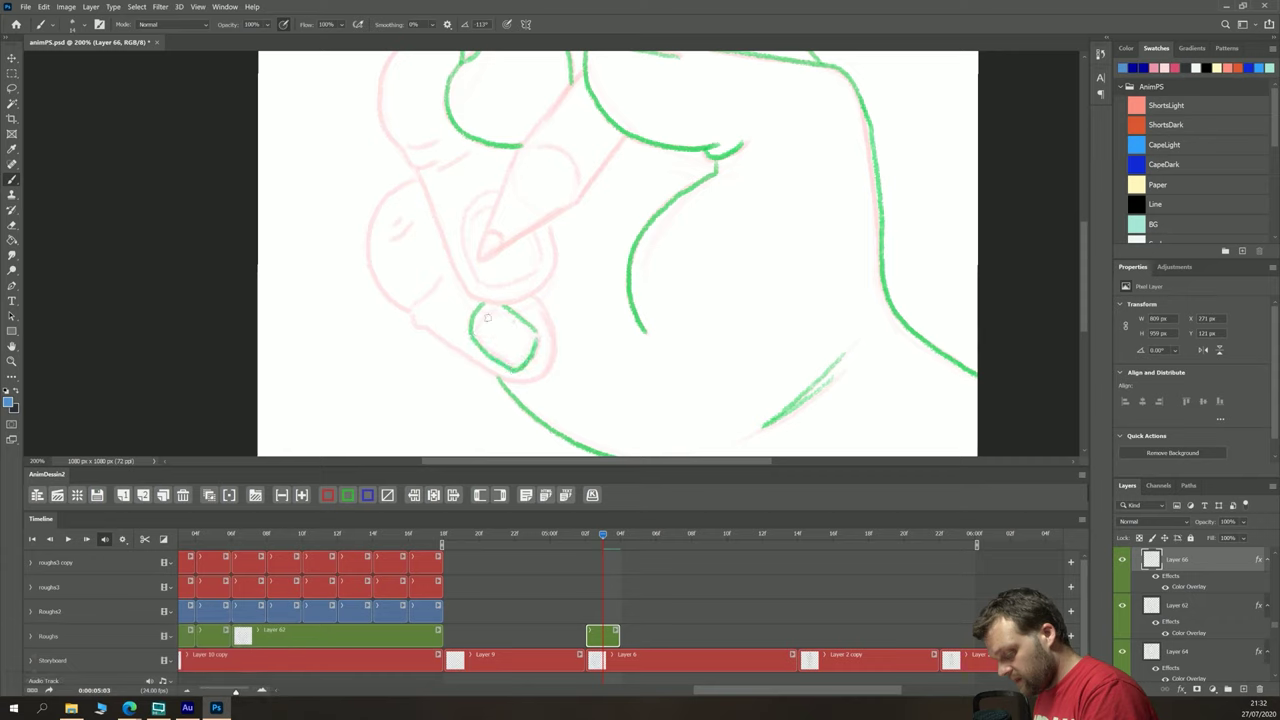
mouse_move(418, 176)
mouse_down()
mouse_move(370, 228)
mouse_move(392, 297)
mouse_move(435, 284)
mouse_move(412, 320)
mouse_move(525, 381)
mouse_move(531, 371)
mouse_move(475, 362)
mouse_move(535, 377)
mouse_move(558, 344)
mouse_move(533, 291)
mouse_up()
key(ctrl+z)
drag(402, 220, 393, 228)
Step: Trace the curled finger behind the pen tip, including its outer contour, creases and fingernail
key(space)
drag(343, 169, 352, 259)
drag(425, 123, 388, 193)
drag(412, 240, 433, 258)
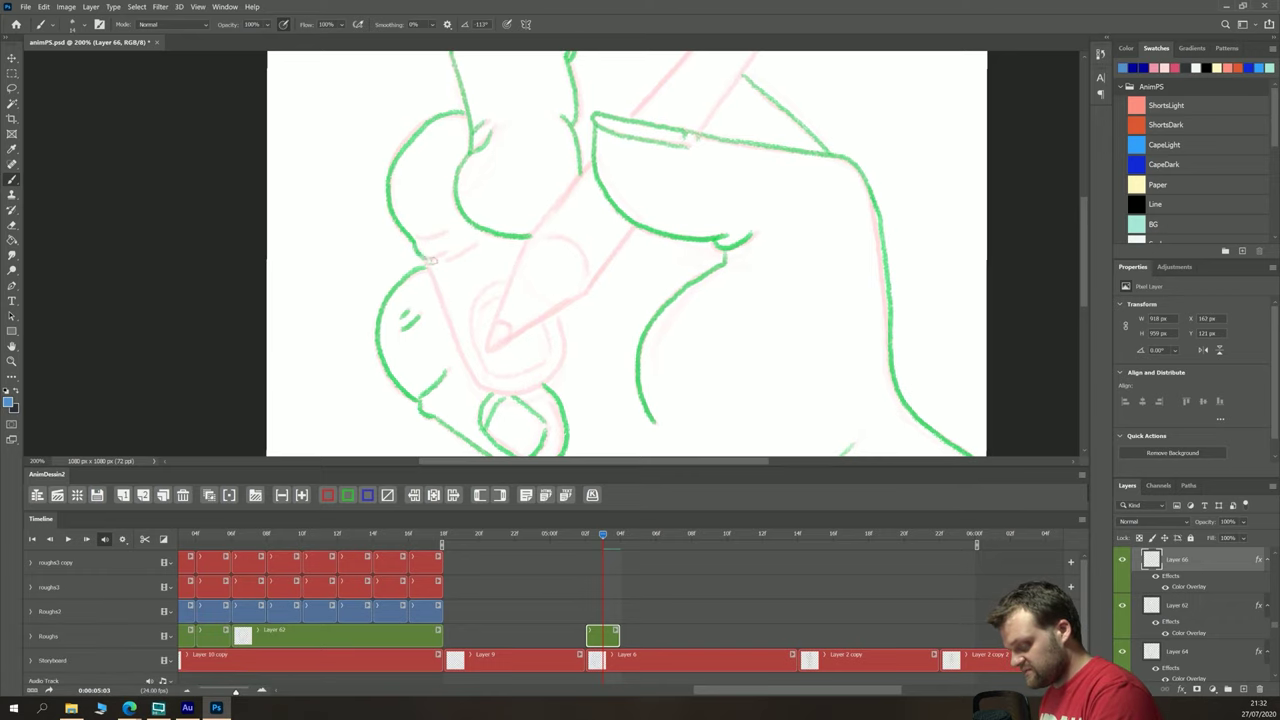
mouse_move(442, 302)
mouse_down()
mouse_move(480, 384)
mouse_move(522, 390)
mouse_move(555, 368)
mouse_move(559, 316)
mouse_up()
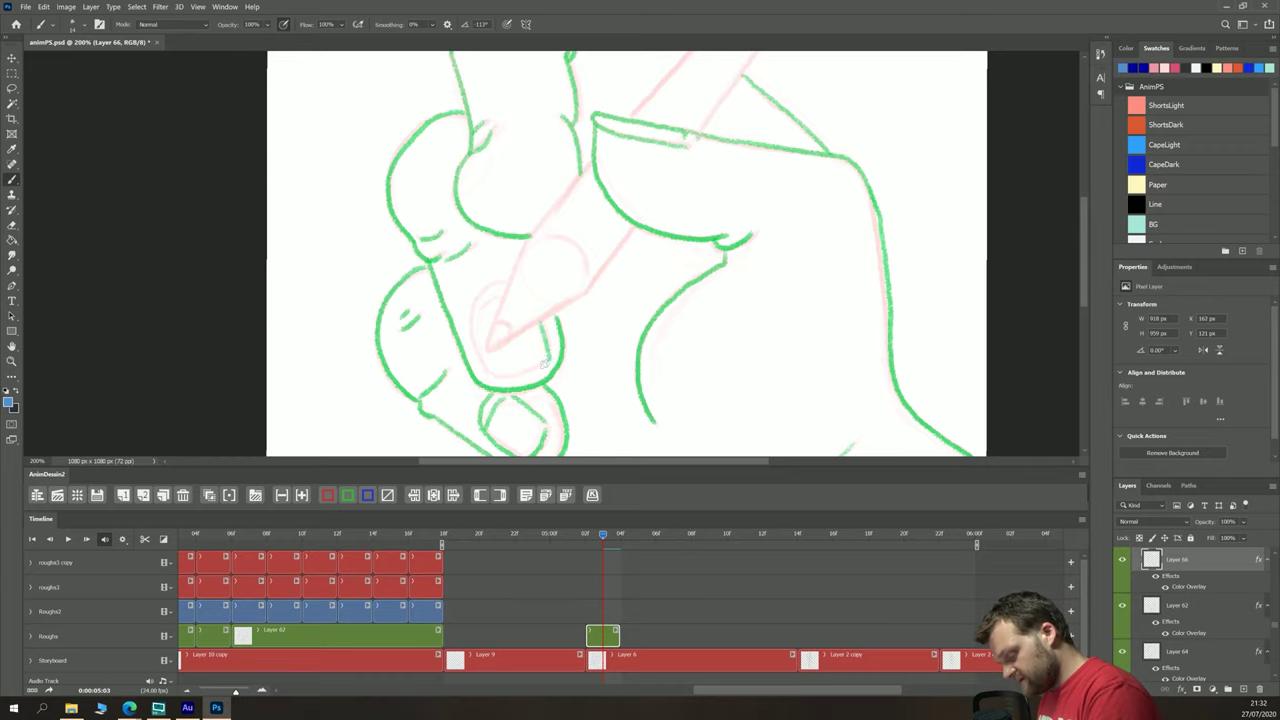
mouse_move(481, 365)
mouse_down()
mouse_move(469, 318)
mouse_move(486, 287)
mouse_up()
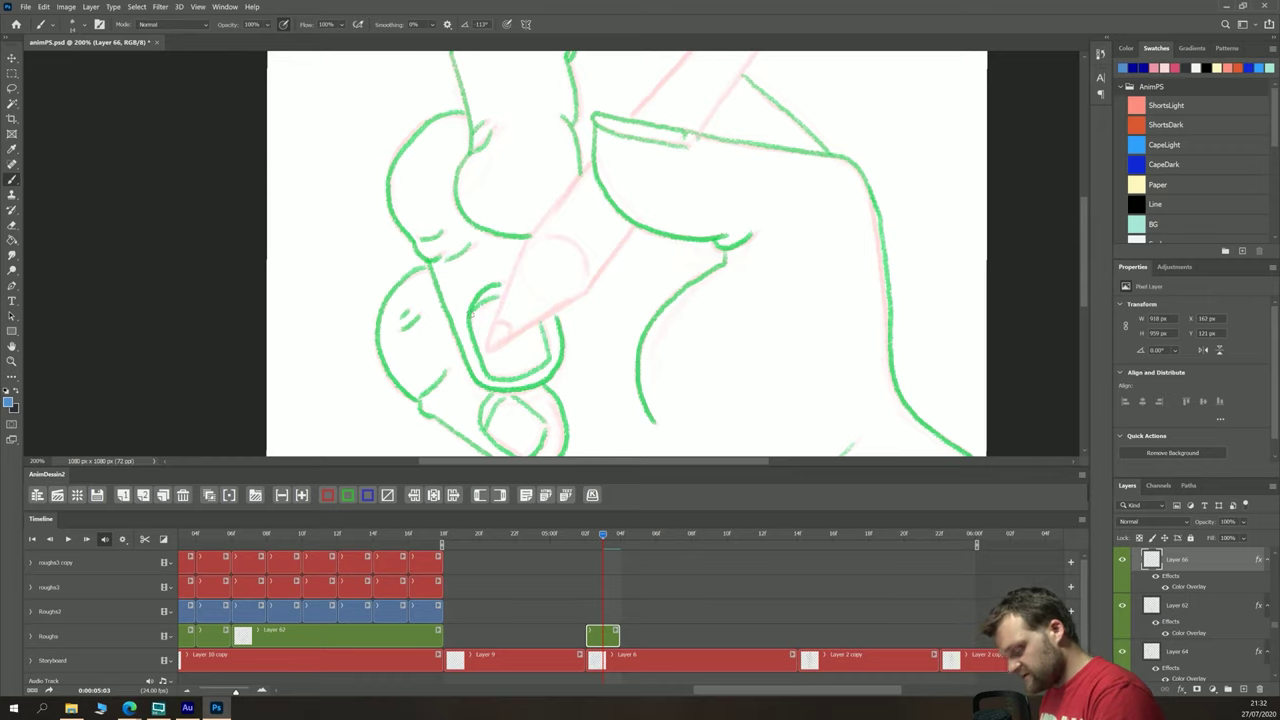
Step: Trace the pen from its rounded end through the grip to the pointed tip
drag(602, 143, 466, 354)
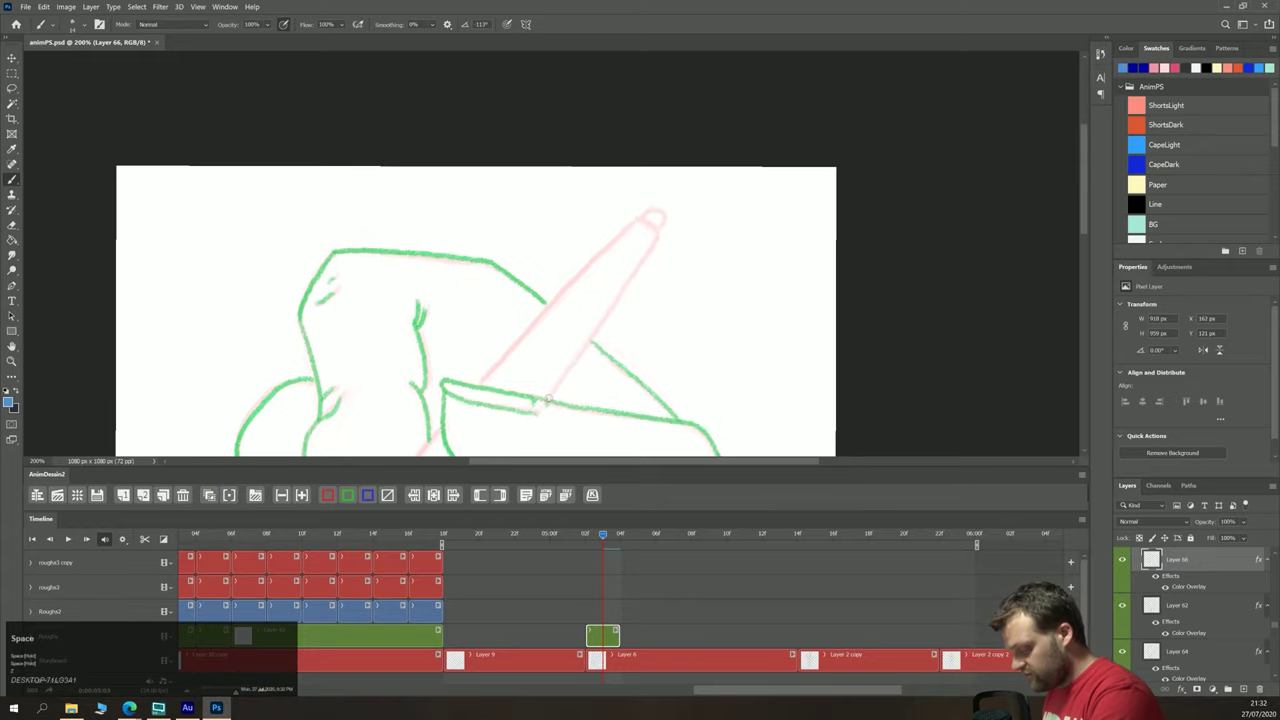
mouse_move(547, 400)
mouse_down()
mouse_move(650, 252)
mouse_move(652, 220)
mouse_move(610, 243)
mouse_move(495, 361)
mouse_up()
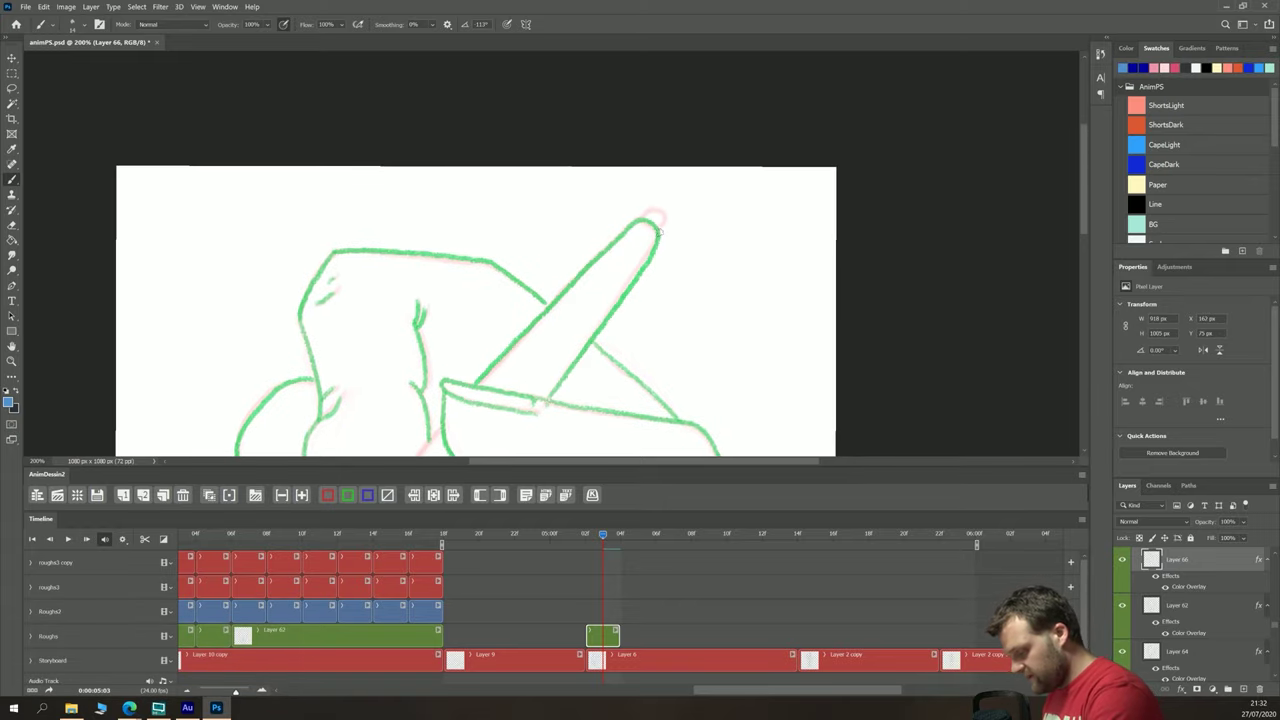
mouse_move(362, 407)
mouse_down()
mouse_move(530, 221)
mouse_move(584, 200)
mouse_up()
mouse_move(668, 218)
mouse_down()
mouse_move(600, 301)
mouse_move(561, 404)
mouse_move(645, 355)
mouse_up()
drag(706, 286, 636, 362)
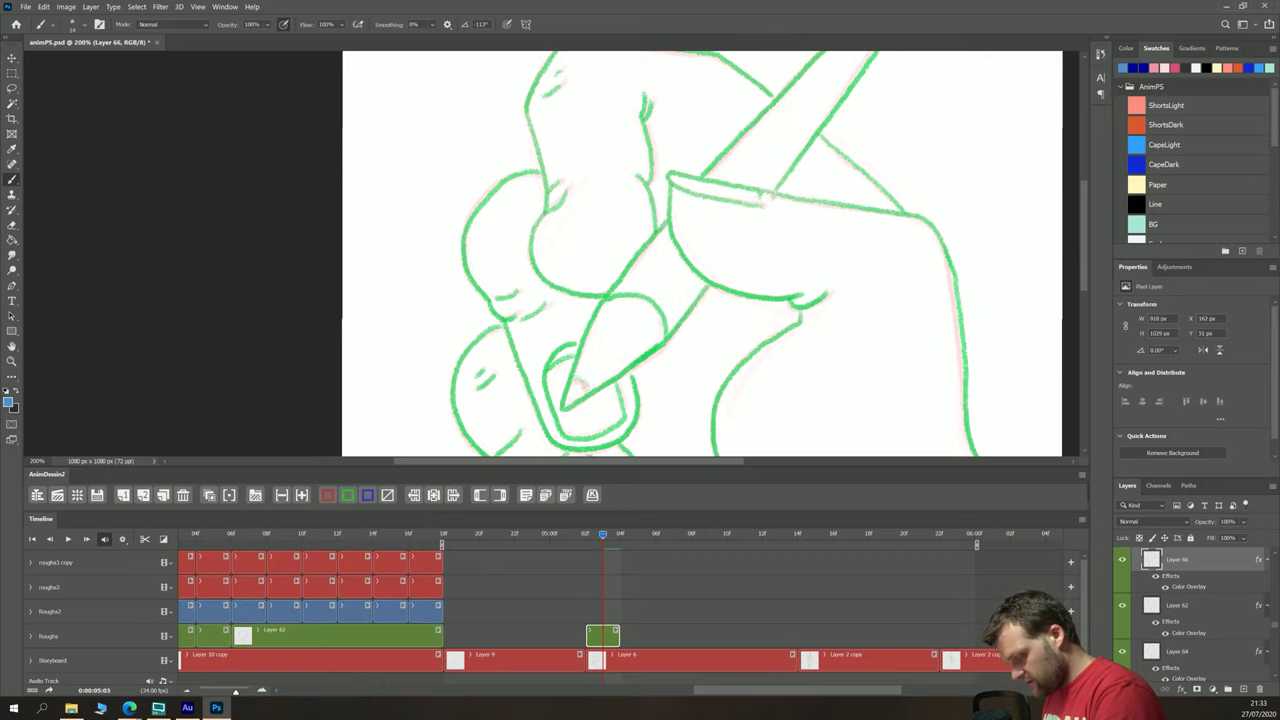
key(ctrl+minus)
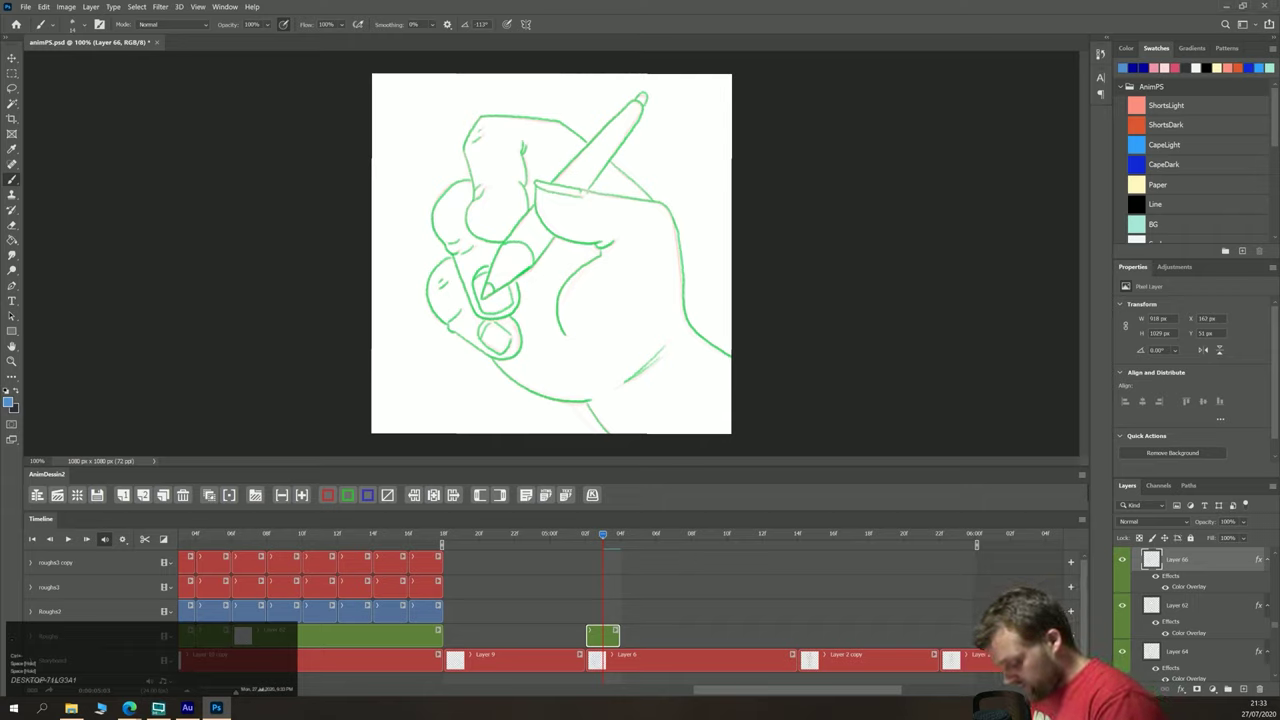
Step: Add a two-frame exposure to the Roughs track, place it directly after the foot animation at 04:18, and mark it green
click(253, 542)
click(143, 496)
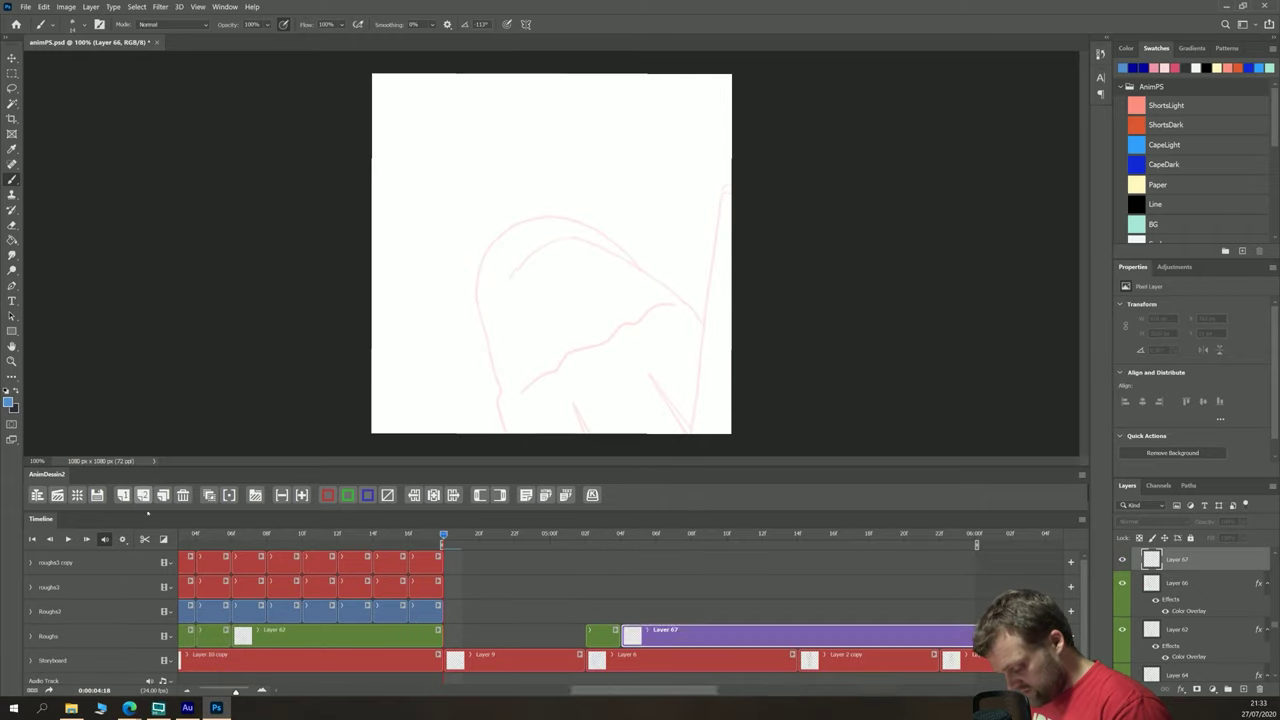
drag(632, 636, 449, 636)
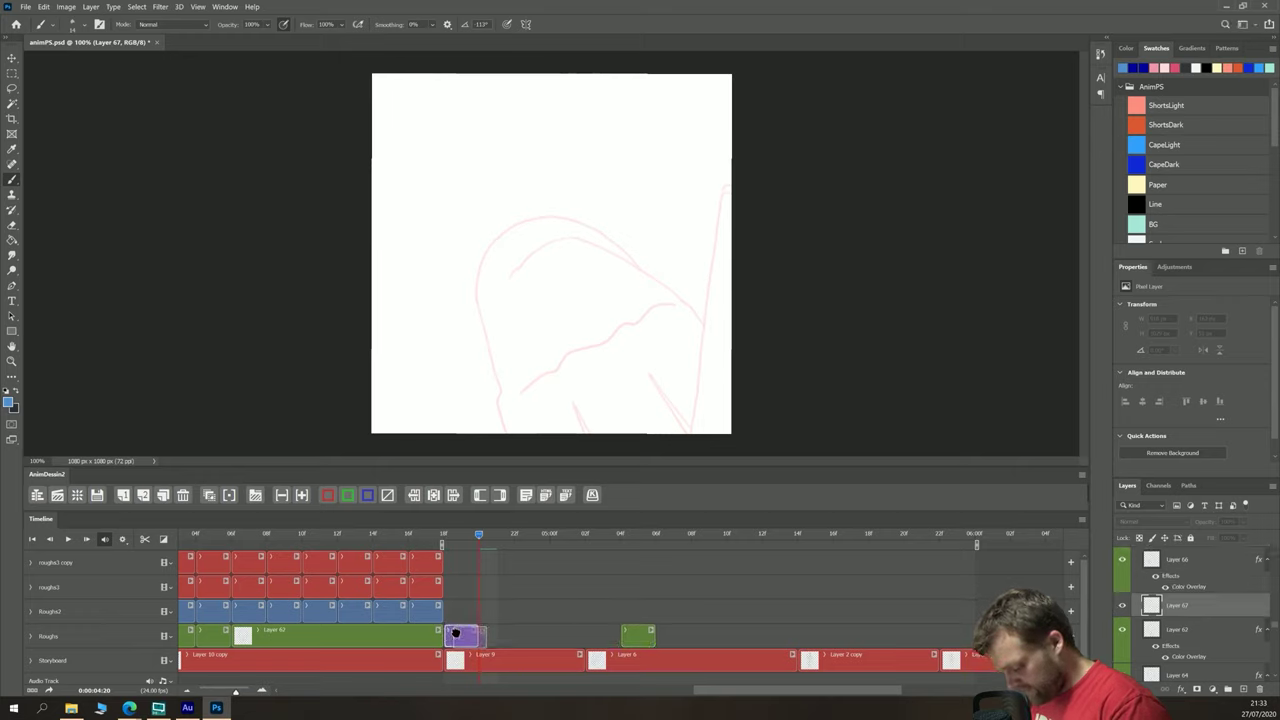
drag(455, 633, 458, 634)
click(460, 537)
click(348, 495)
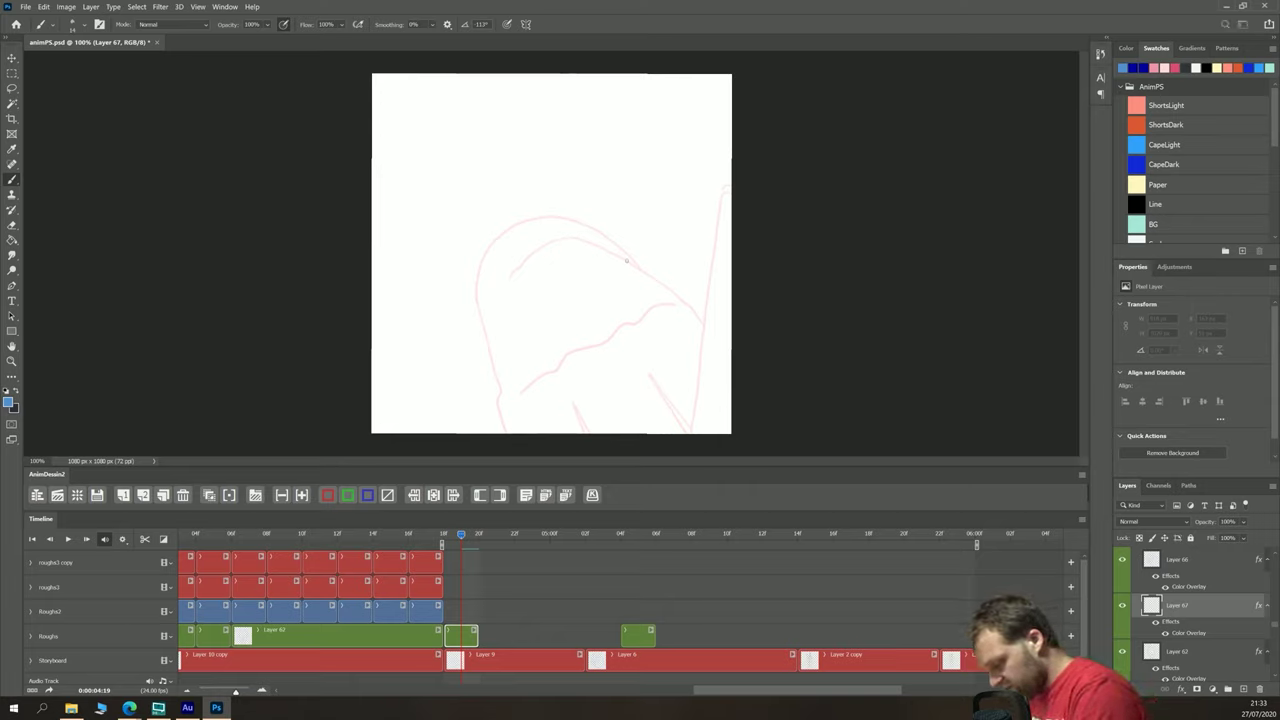
Step: Trace the storyboard's large rounded hand contour, its inner curves, the short shading strokes and the pen at the canvas's right edge
mouse_move(638, 265)
mouse_down()
mouse_move(543, 215)
mouse_move(494, 241)
mouse_move(477, 303)
mouse_move(502, 432)
mouse_up()
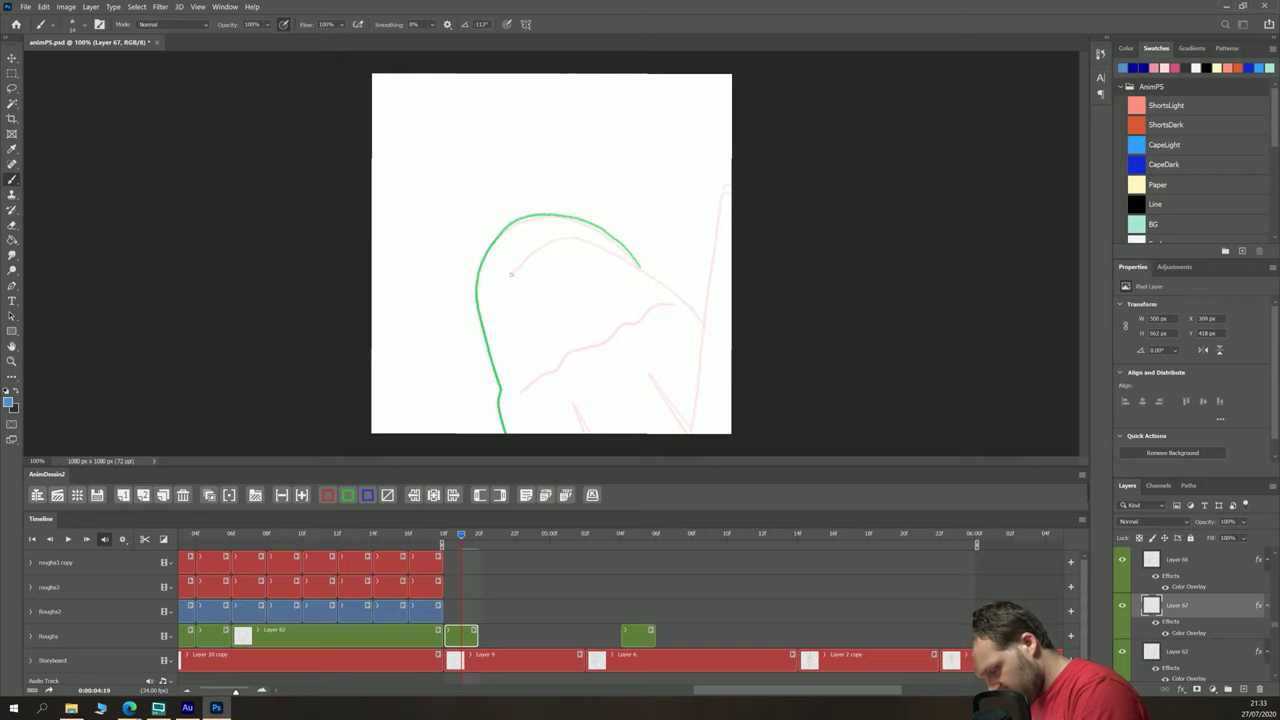
mouse_move(511, 273)
mouse_down()
mouse_move(575, 240)
mouse_move(642, 270)
mouse_move(703, 323)
mouse_move(652, 310)
mouse_move(518, 388)
mouse_move(586, 432)
mouse_up()
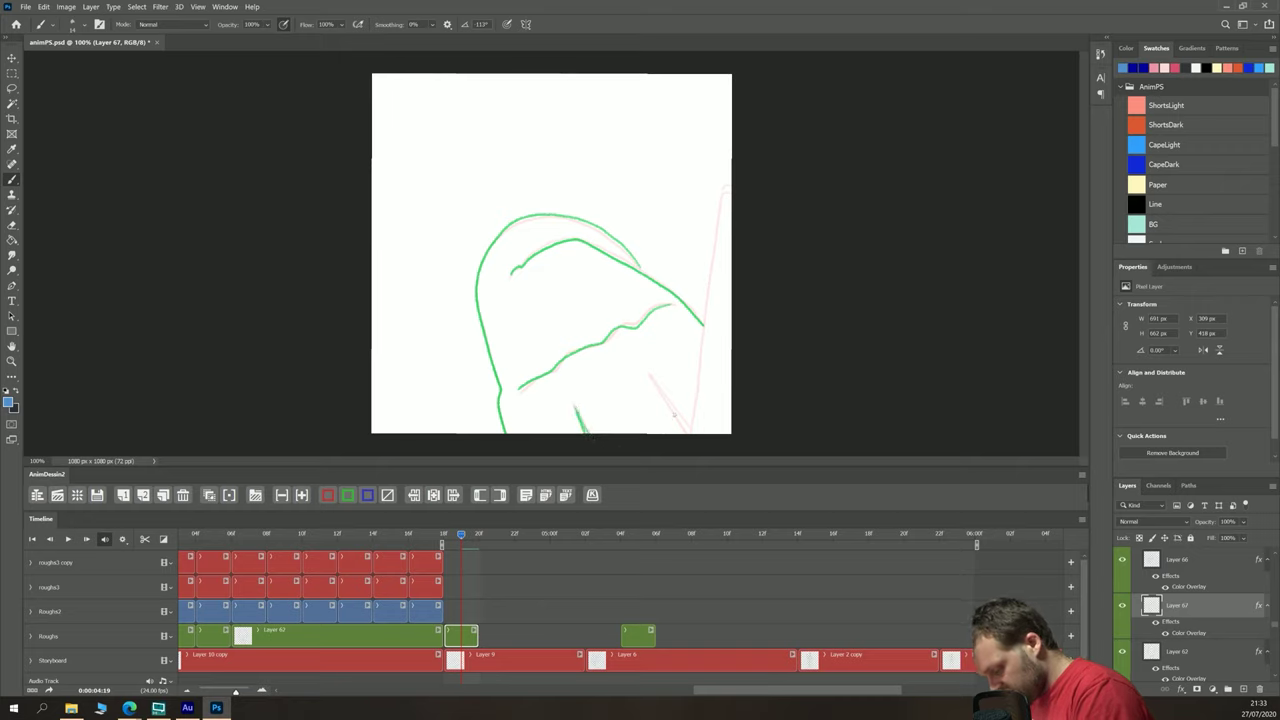
drag(652, 380, 688, 432)
mouse_move(728, 192)
mouse_down()
mouse_move(693, 410)
mouse_move(730, 187)
mouse_up()
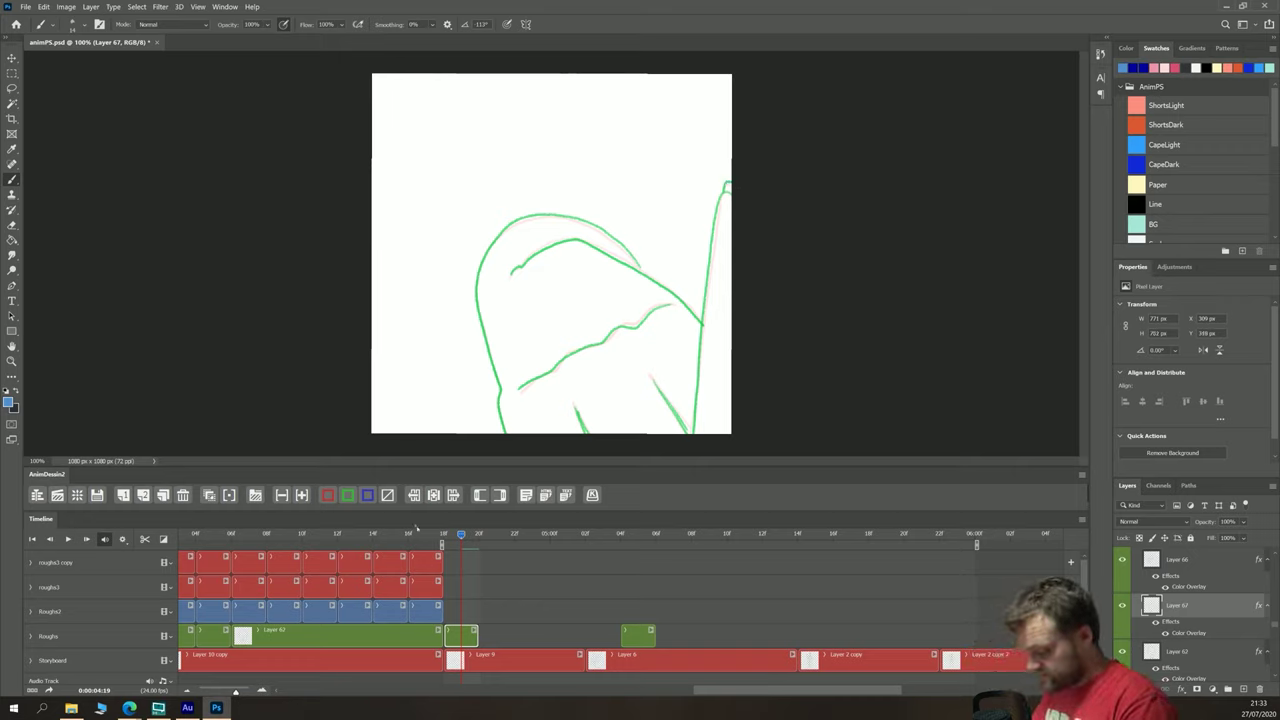
Step: Move the clip of the hand holding the pen directly behind the newly traced frame in the Roughs track
drag(641, 642, 499, 637)
mouse_move(462, 539)
mouse_down()
mouse_move(554, 537)
mouse_move(443, 538)
mouse_move(780, 534)
mouse_move(440, 534)
mouse_move(461, 534)
mouse_up()
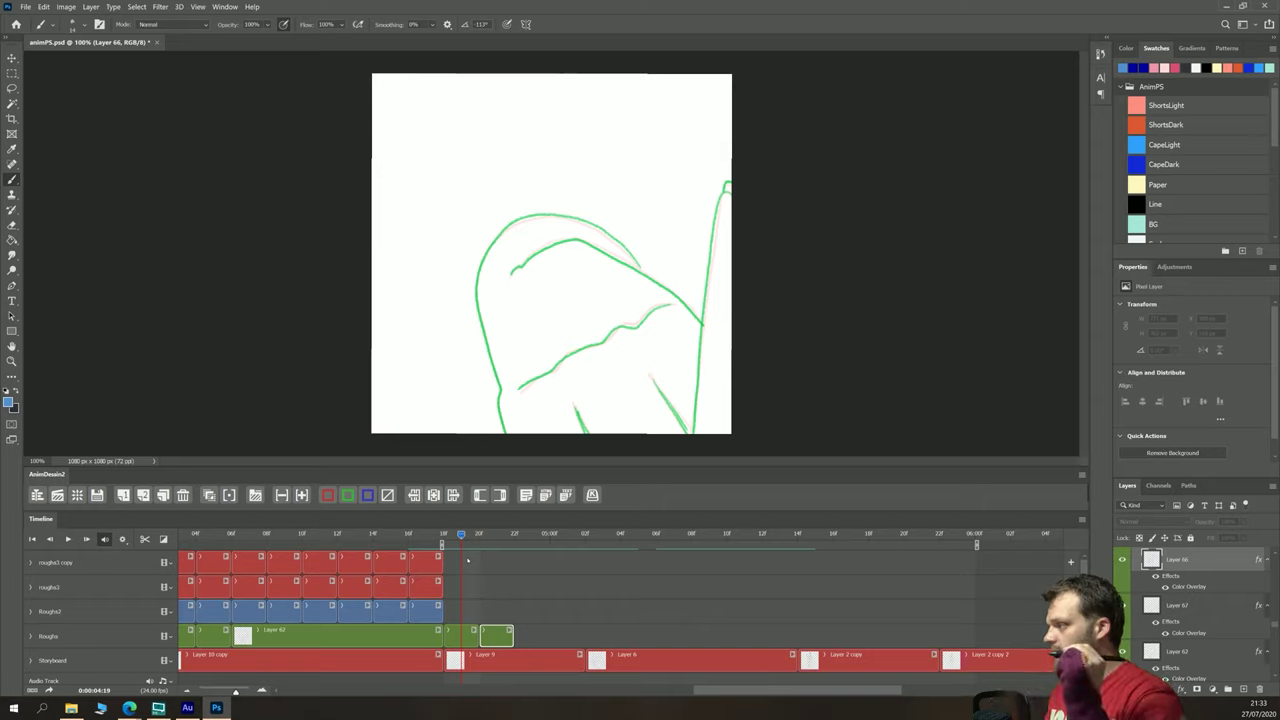
key(Left)
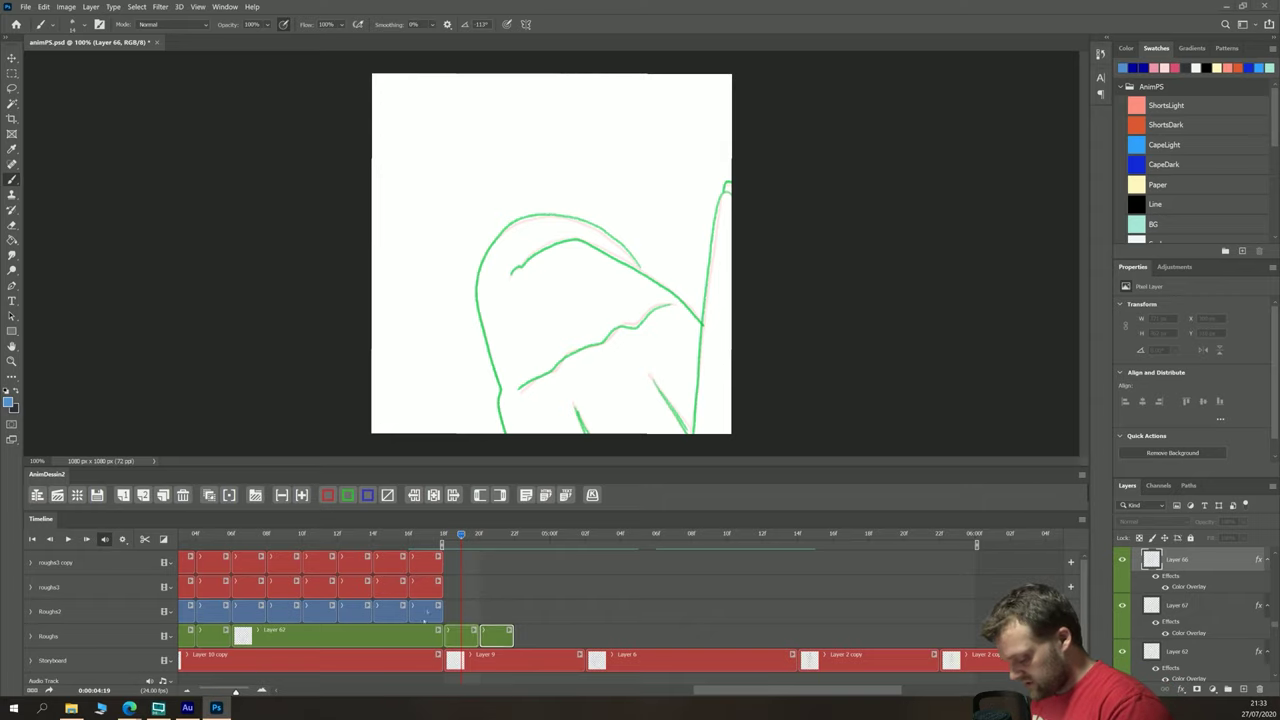
Step: Insert a two-frame exposure before the traced frame, draw a low arc across the canvas's lower-right corner, and mark it green
click(143, 495)
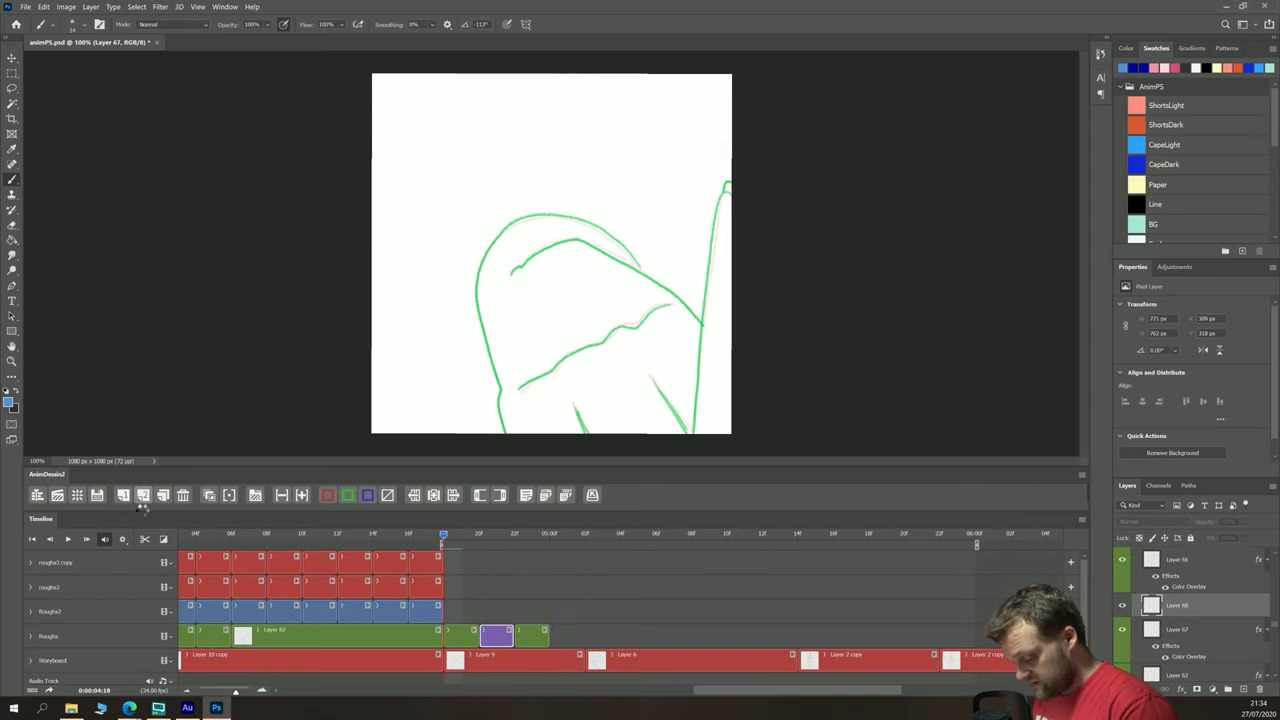
key(Left)
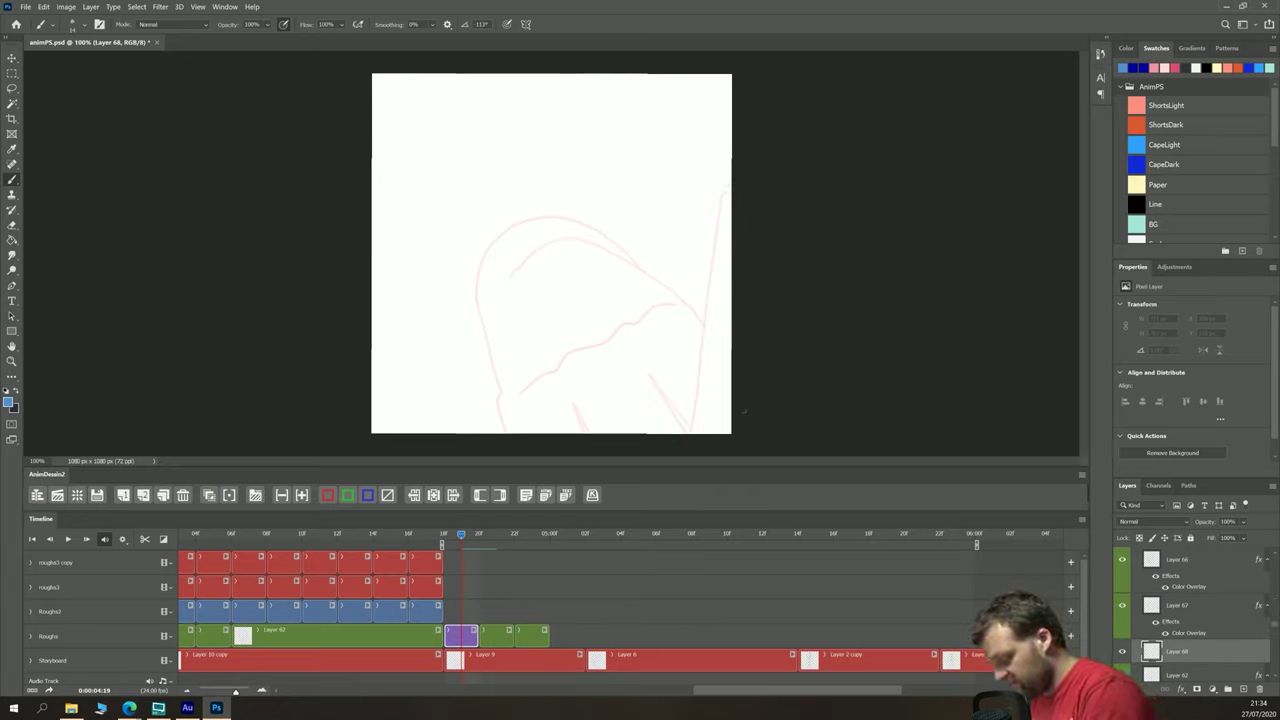
mouse_move(730, 394)
mouse_down()
mouse_move(679, 378)
mouse_move(639, 381)
mouse_move(564, 434)
mouse_up()
click(347, 495)
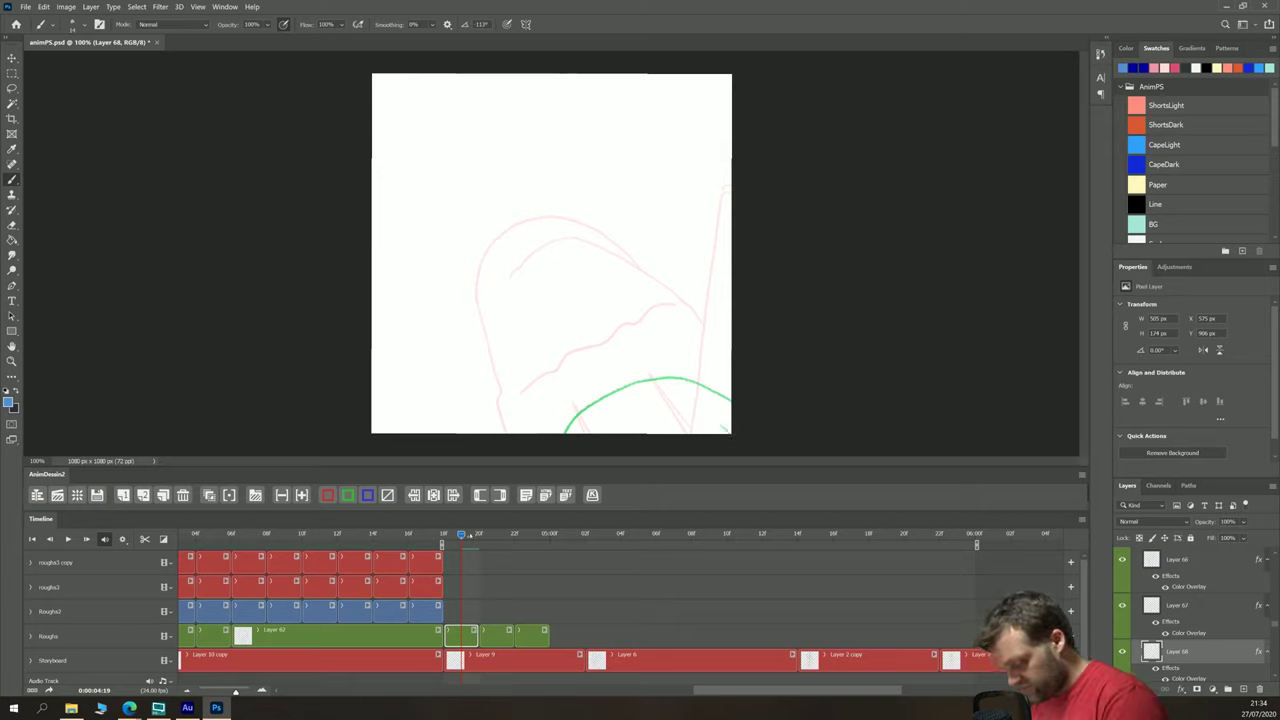
Step: Insert a two-frame exposure between the partial hand frame and the hand-with-pen frame, and mark it green
mouse_move(467, 536)
mouse_down()
mouse_move(536, 556)
mouse_move(492, 557)
mouse_move(537, 559)
mouse_move(525, 558)
mouse_up()
click(499, 635)
click(142, 495)
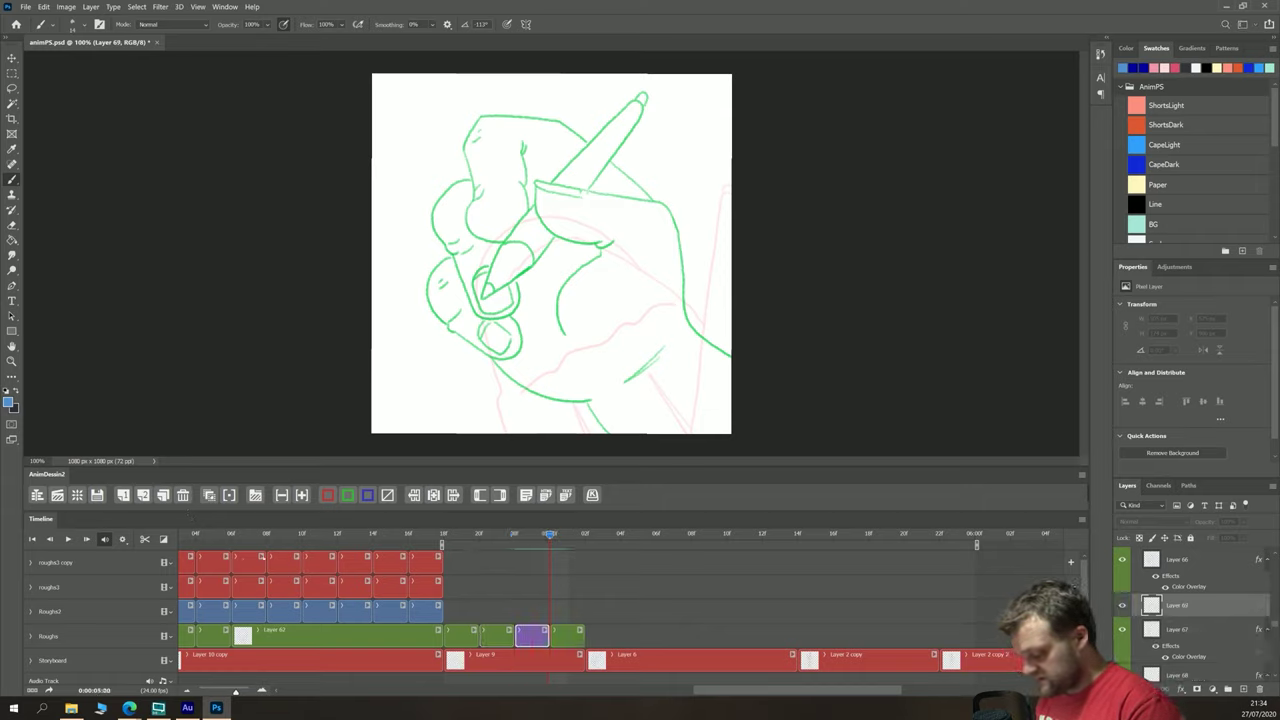
click(537, 536)
click(347, 495)
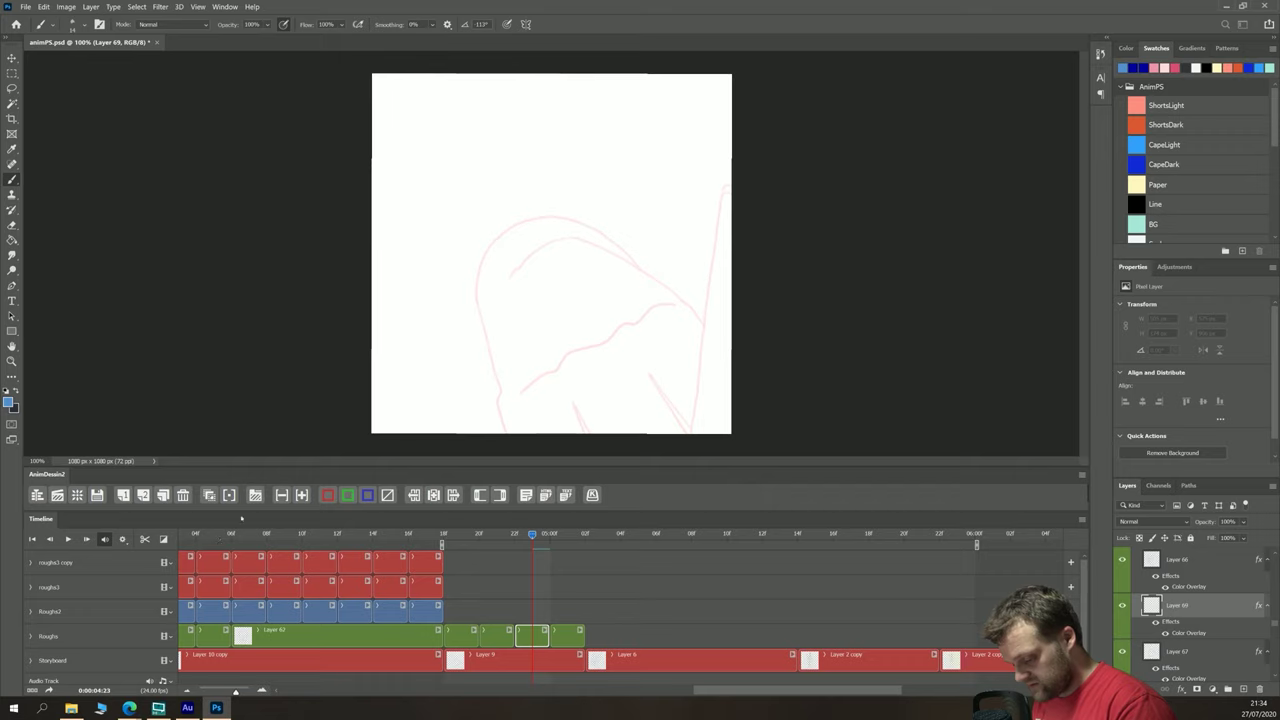
Step: Turn on onion skin and hide the Storyboard group, then reselect the empty in-between frame
click(210, 497)
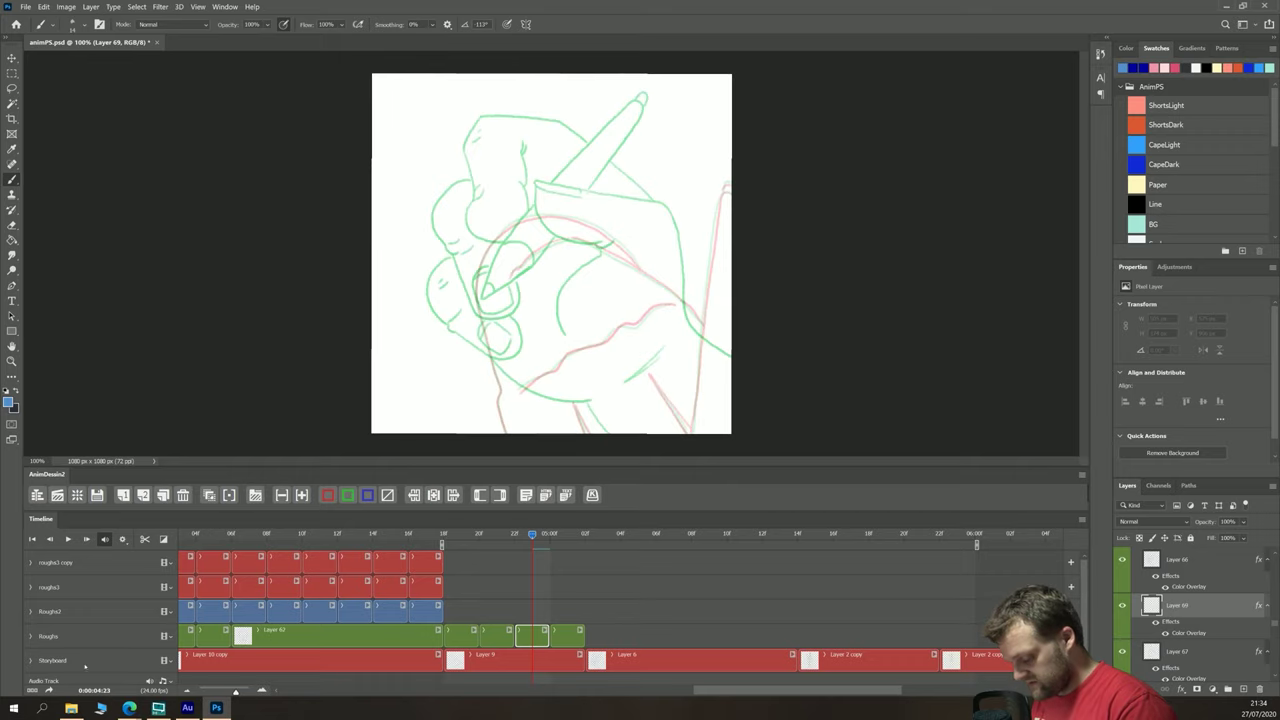
click(85, 664)
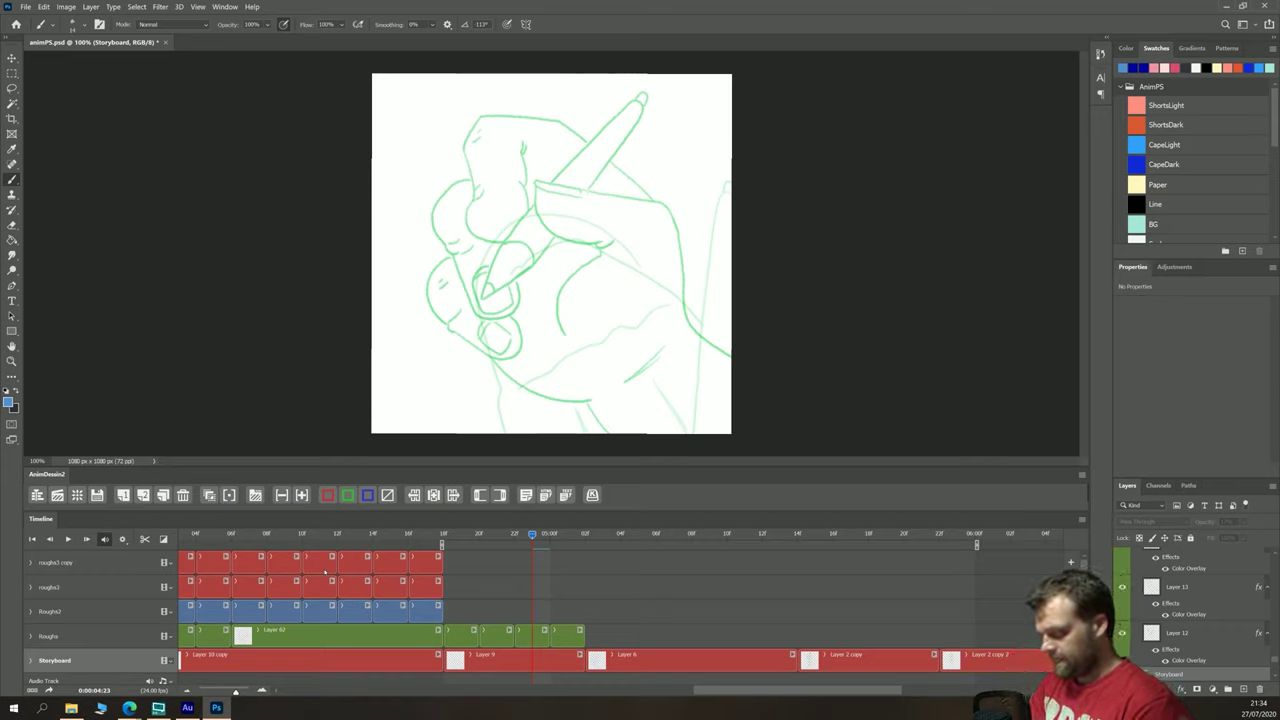
click(532, 631)
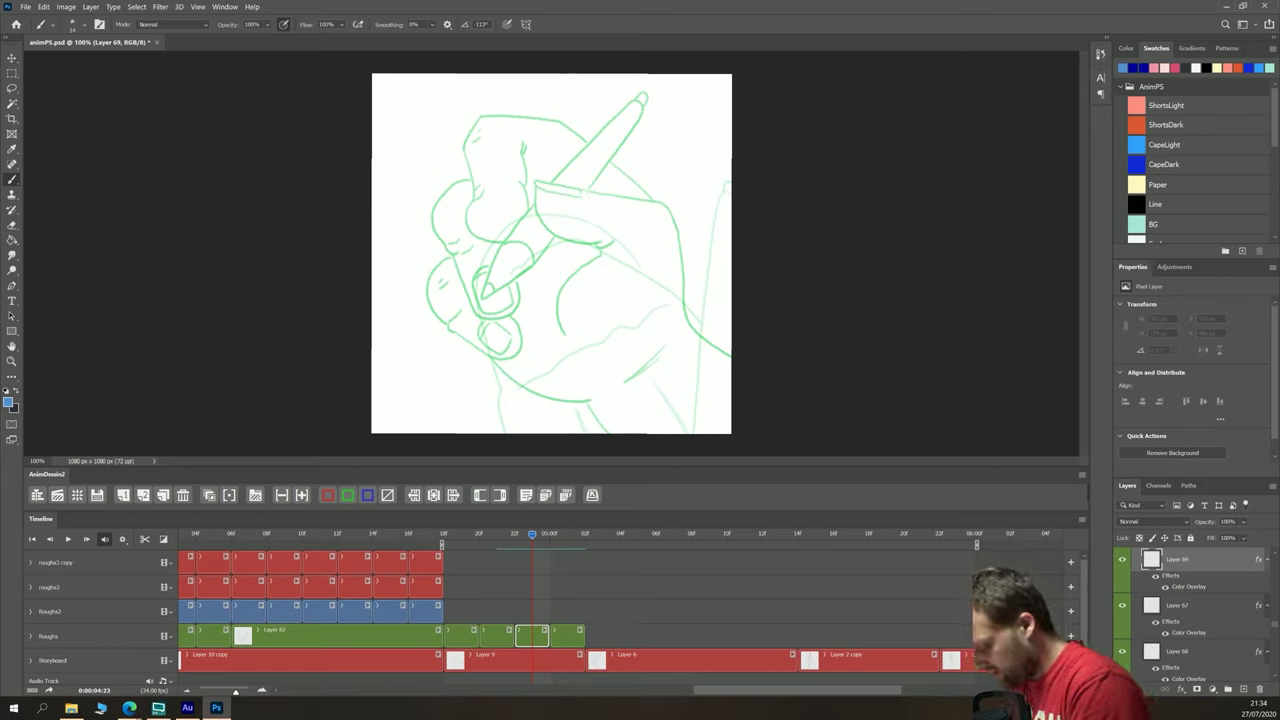
mouse_move(576, 209)
mouse_down()
mouse_move(534, 186)
mouse_move(580, 196)
mouse_up()
key(ctrl+z)
key(ctrl+z)
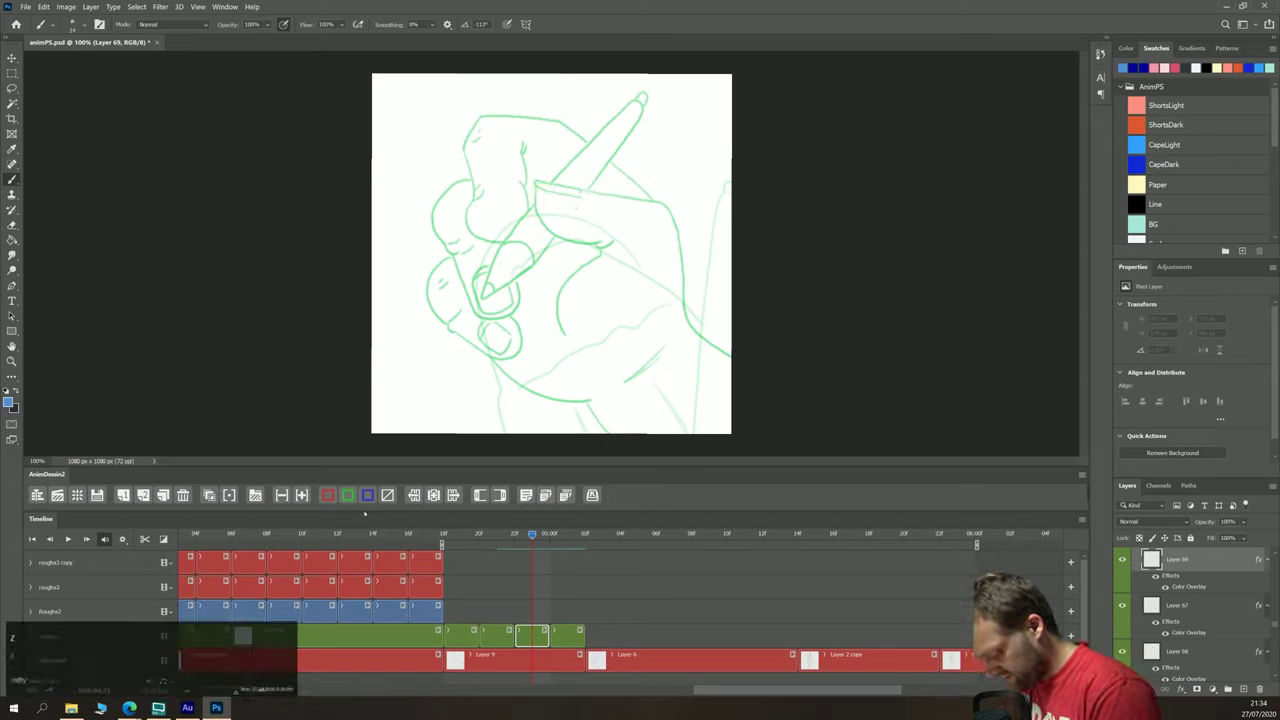
Step: Mark the in-between frame blue and draw the thumb with its nail, underside and upper contour running to the wrist
click(368, 495)
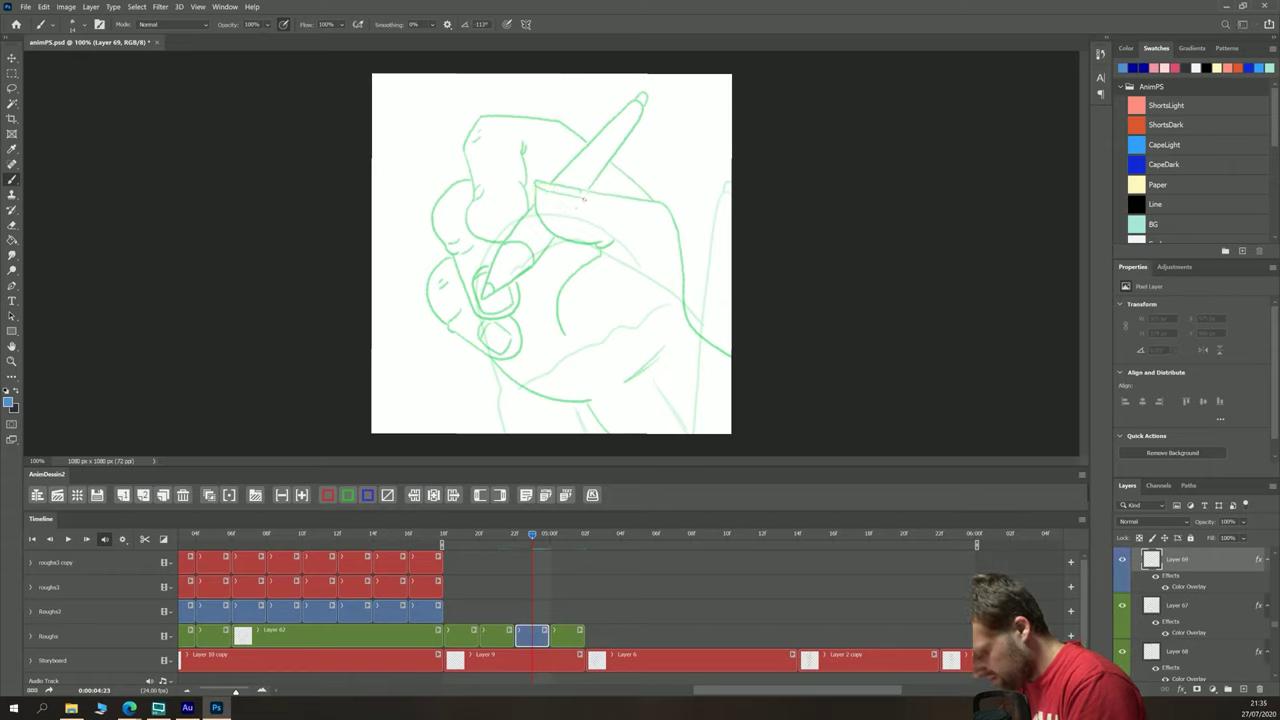
mouse_move(584, 199)
mouse_down()
mouse_move(533, 186)
mouse_move(535, 200)
mouse_move(588, 214)
mouse_up()
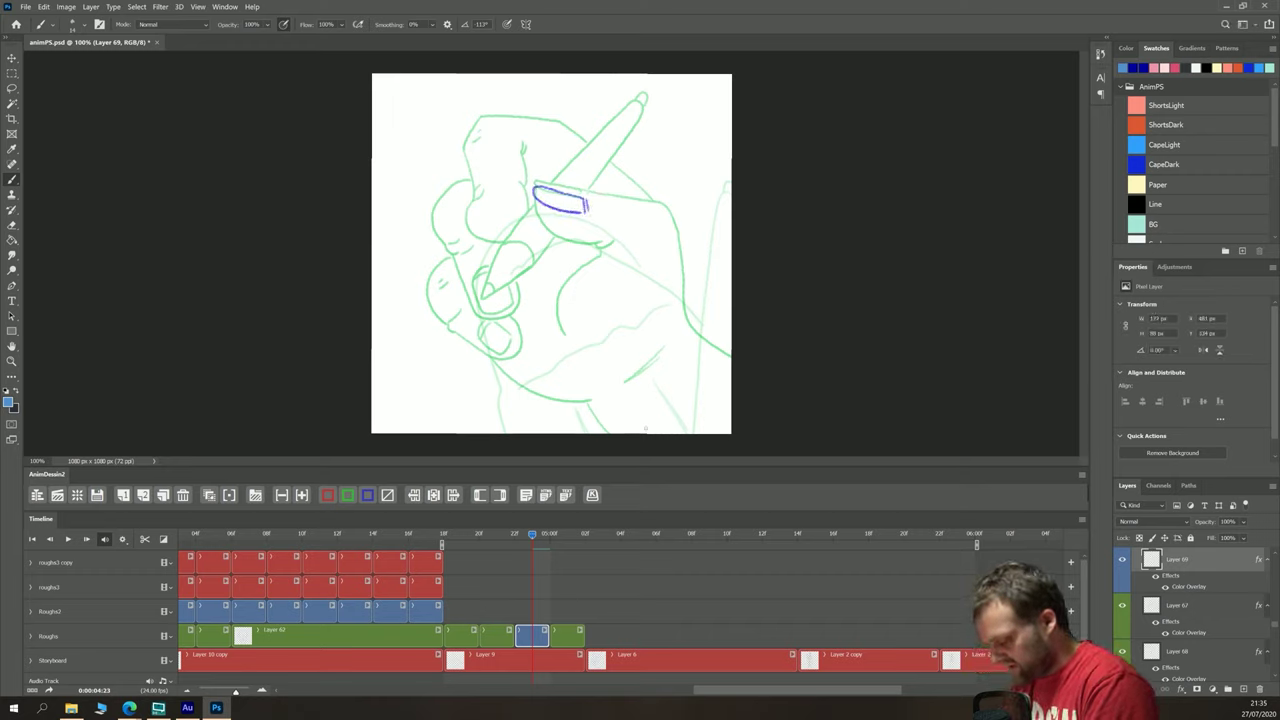
mouse_move(586, 199)
mouse_down()
mouse_move(658, 212)
mouse_move(681, 236)
mouse_move(693, 322)
mouse_move(760, 374)
mouse_up()
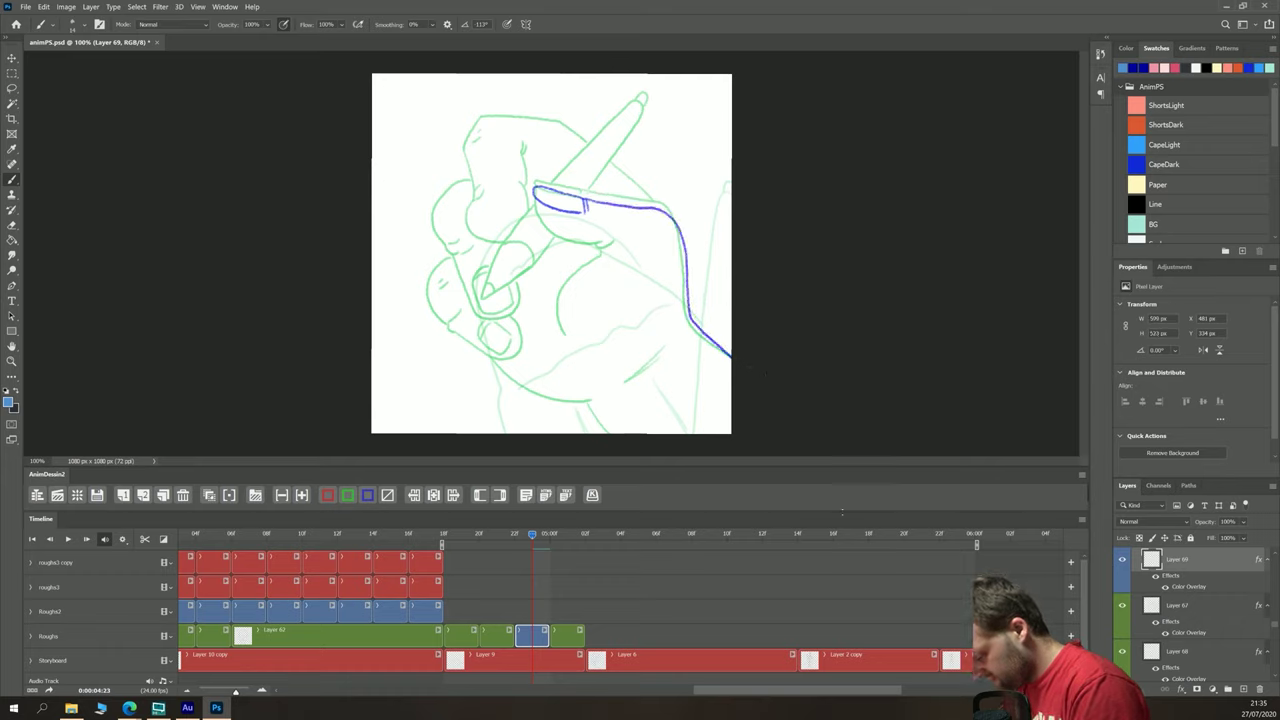
mouse_move(534, 196)
mouse_down()
mouse_move(543, 236)
mouse_move(612, 264)
mouse_move(597, 262)
mouse_move(570, 310)
mouse_move(568, 352)
mouse_up()
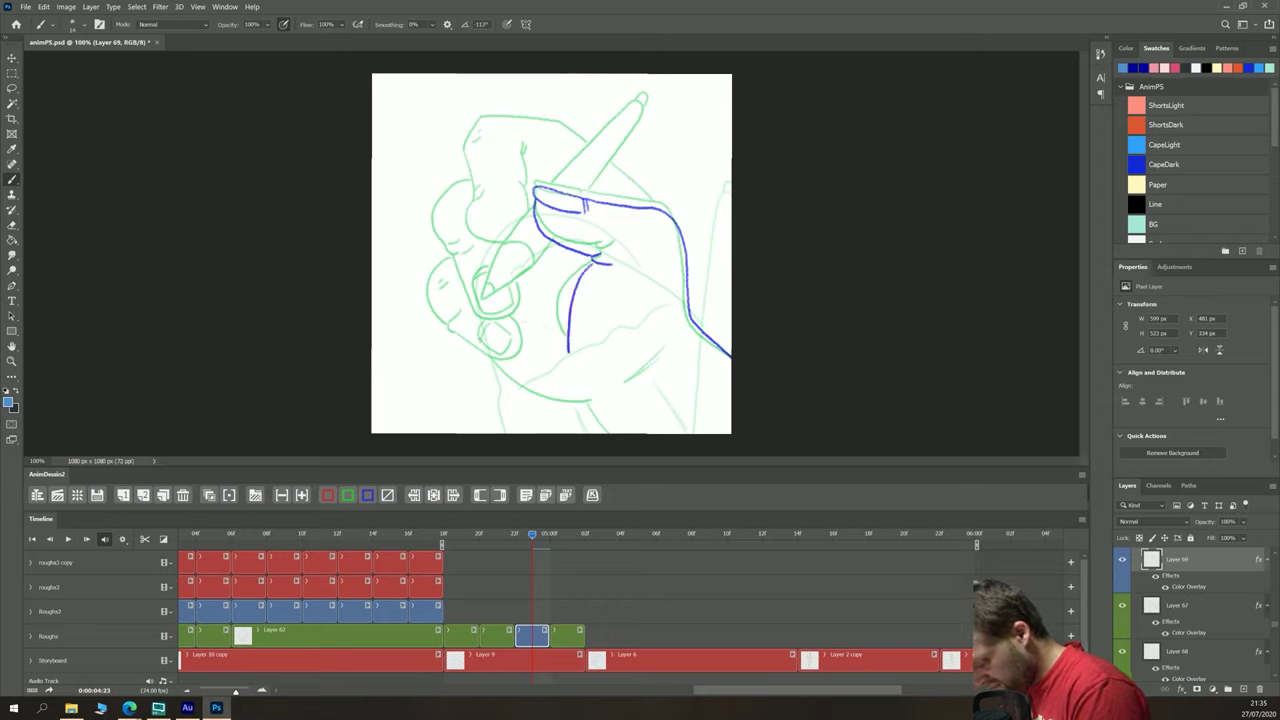
Step: Redraw the curved palm crease below the thumb so it follows the onion-skinned crease more closely
key(ctrl+z)
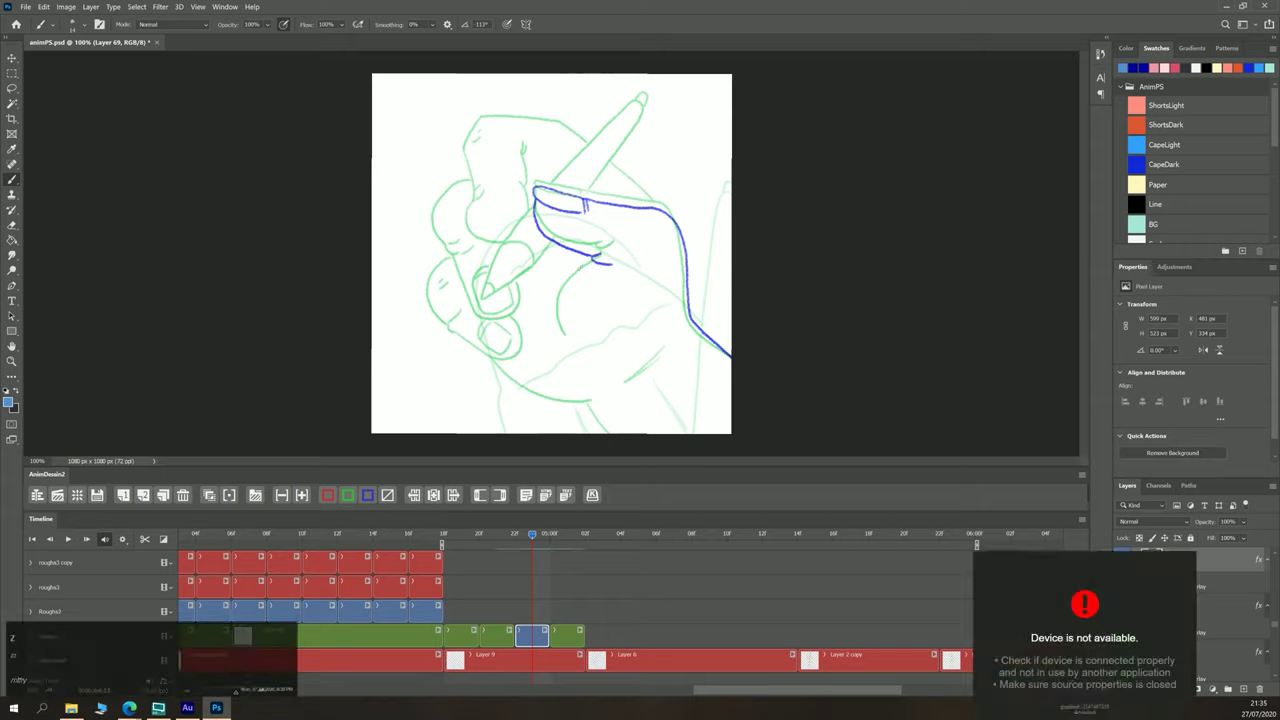
drag(594, 262, 568, 352)
key(ctrl+z)
mouse_move(593, 262)
mouse_down()
mouse_move(569, 289)
mouse_move(566, 345)
mouse_up()
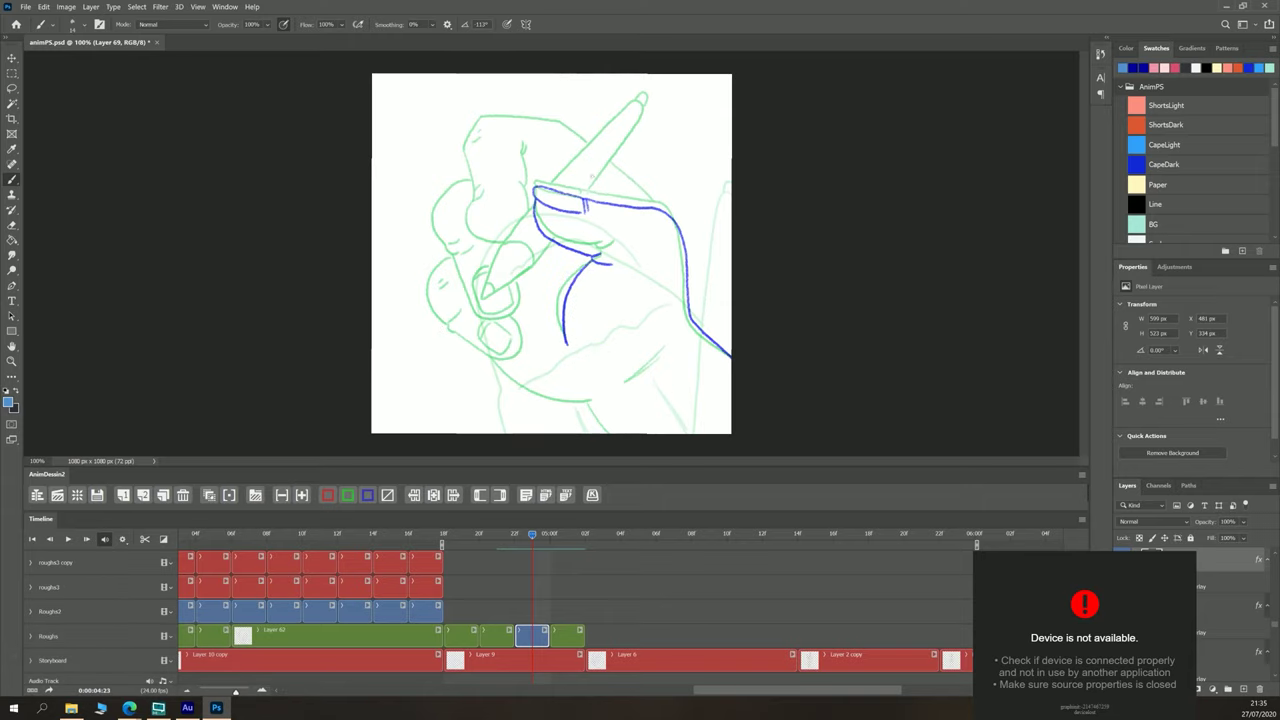
Step: Draw the bent index finger and the back of the hand, the curled finger behind it and the lower end of the pen
mouse_move(632, 185)
mouse_down()
mouse_move(652, 206)
mouse_move(548, 121)
mouse_move(482, 123)
mouse_move(466, 142)
mouse_move(465, 222)
mouse_move(478, 254)
mouse_move(508, 256)
mouse_move(518, 160)
mouse_move(479, 191)
mouse_up()
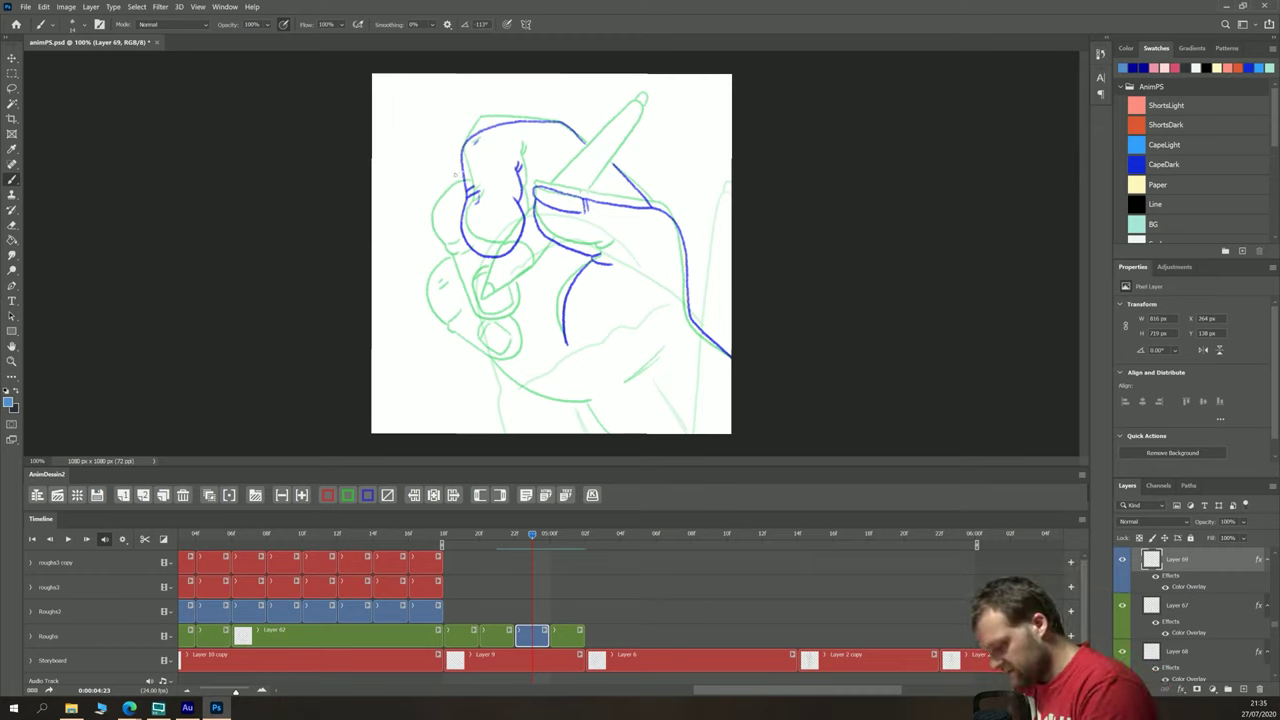
mouse_move(458, 175)
mouse_down()
mouse_move(430, 218)
mouse_move(470, 310)
mouse_move(502, 312)
mouse_move(513, 288)
mouse_up()
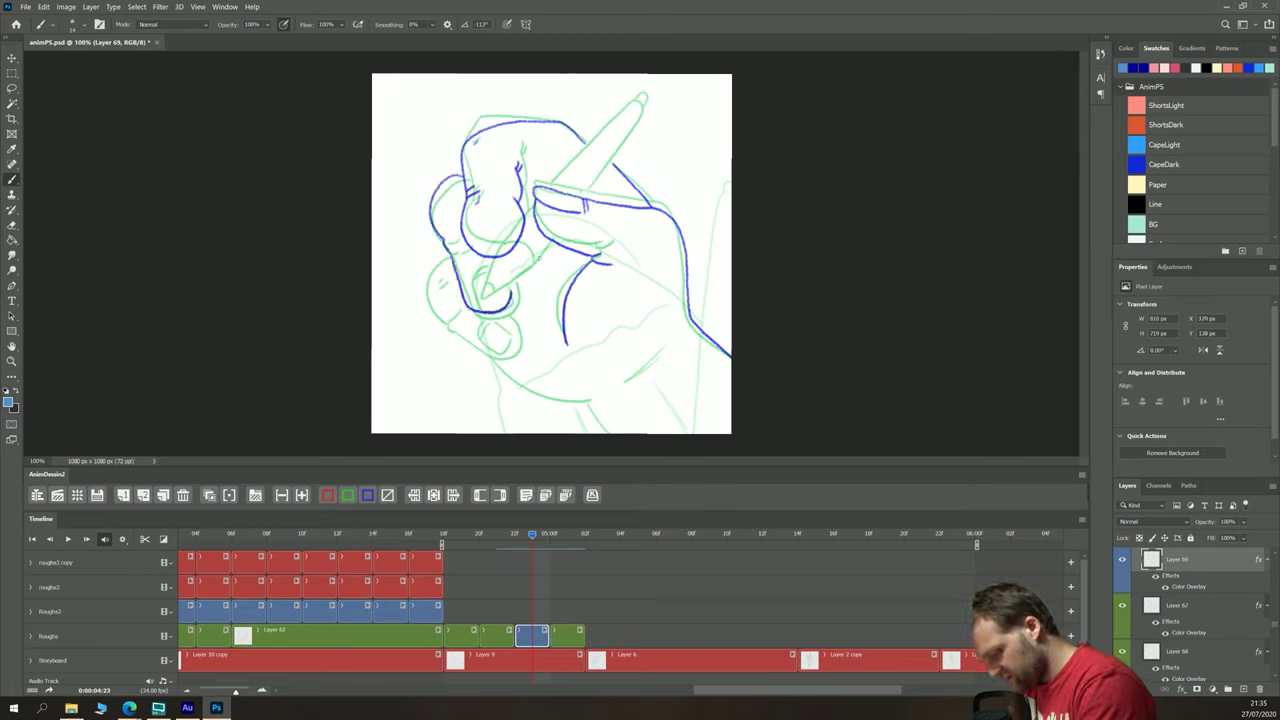
mouse_move(554, 241)
mouse_down()
mouse_move(476, 293)
mouse_move(488, 258)
mouse_up()
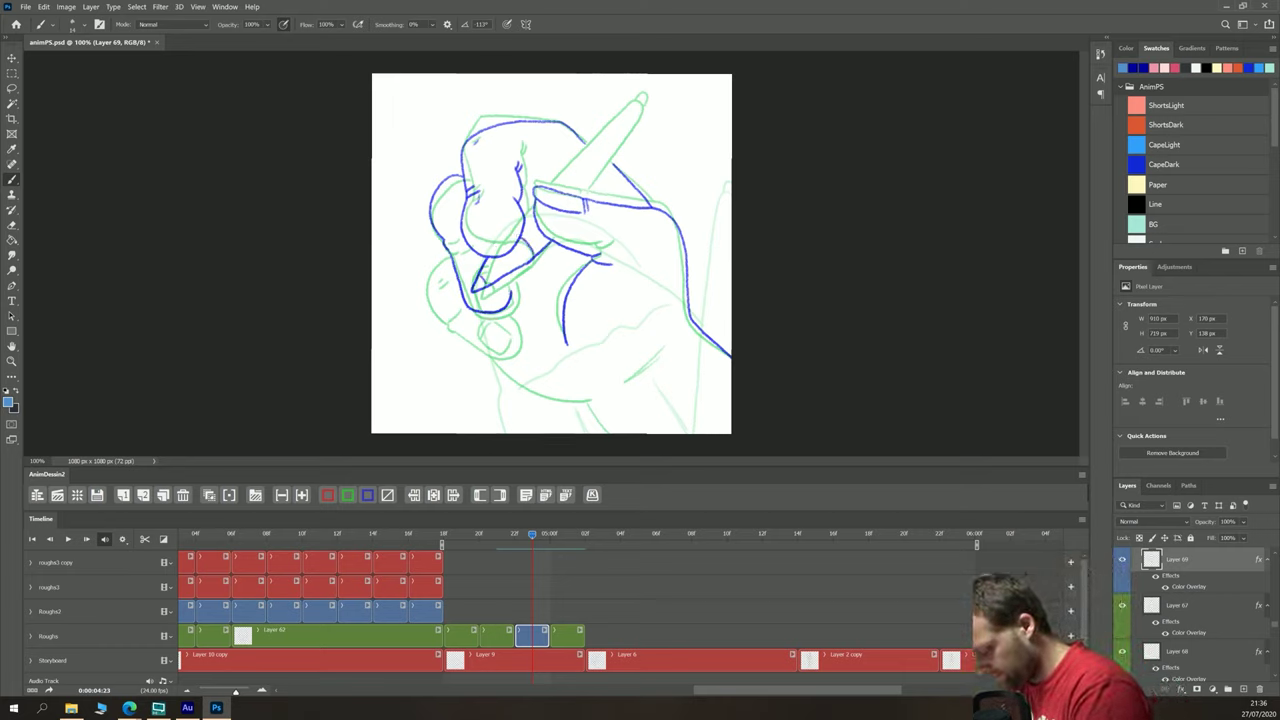
Step: Draw the lowest curled finger, the remaining fingernails, the palm heel with wrist and shading strokes, and the pen's upper shaft
mouse_move(504, 297)
mouse_down()
mouse_move(466, 284)
mouse_move(482, 259)
mouse_move(421, 288)
mouse_move(468, 352)
mouse_move(508, 358)
mouse_move(503, 314)
mouse_move(491, 351)
mouse_move(468, 336)
mouse_move(479, 319)
mouse_move(468, 337)
mouse_move(497, 347)
mouse_move(501, 378)
mouse_move(535, 406)
mouse_move(584, 411)
mouse_up()
key(ctrl+z)
mouse_move(506, 358)
mouse_down()
mouse_move(560, 396)
mouse_move(598, 403)
mouse_move(611, 432)
mouse_up()
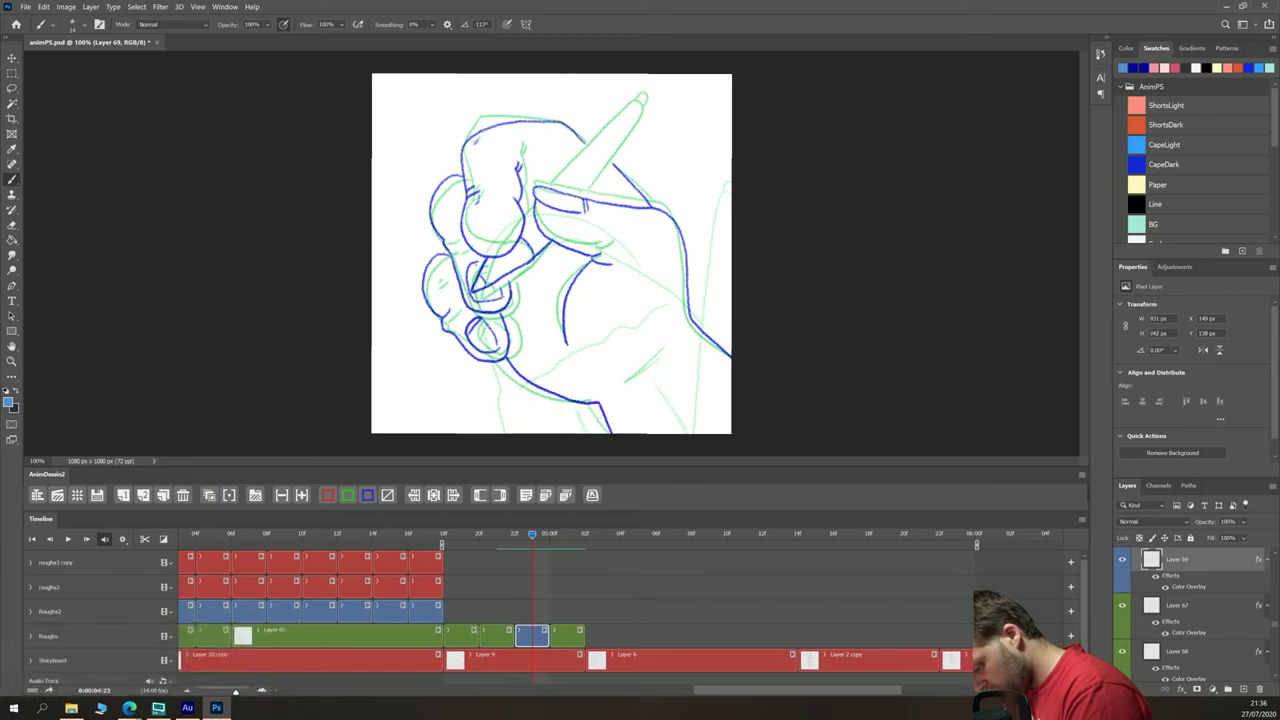
mouse_move(624, 382)
mouse_down()
mouse_move(667, 350)
mouse_move(664, 361)
mouse_up()
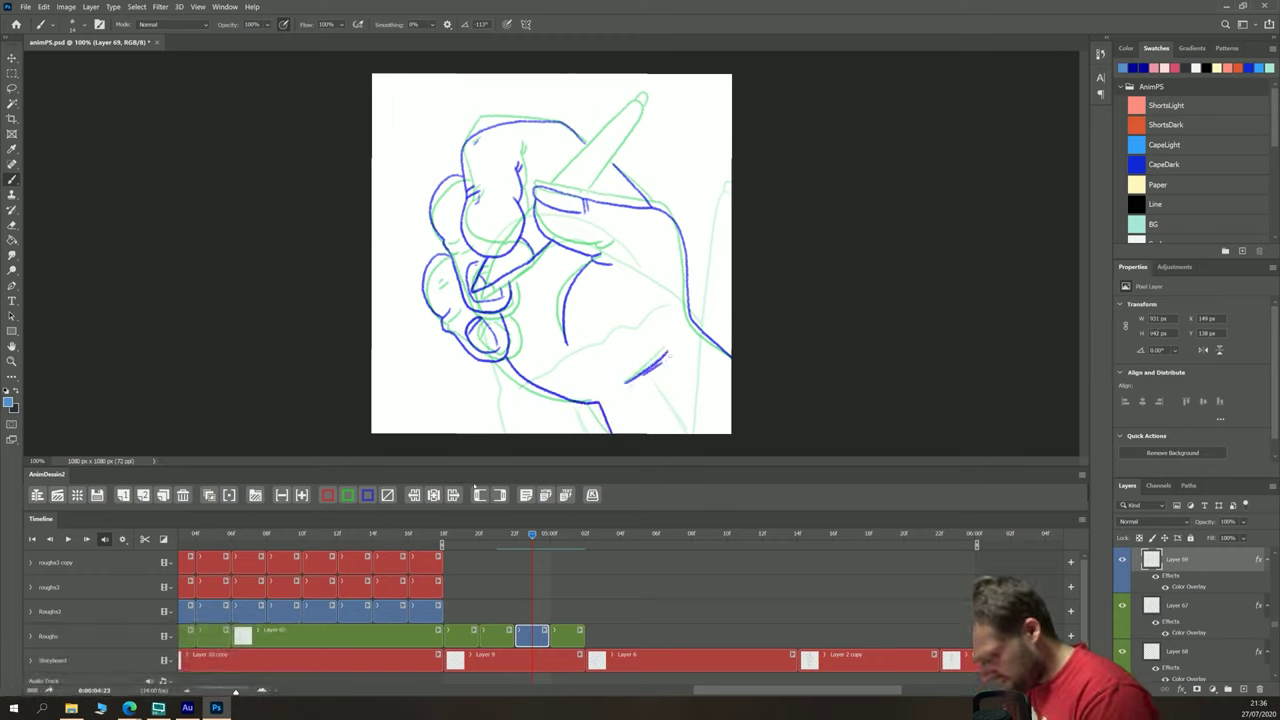
drag(478, 199, 470, 222)
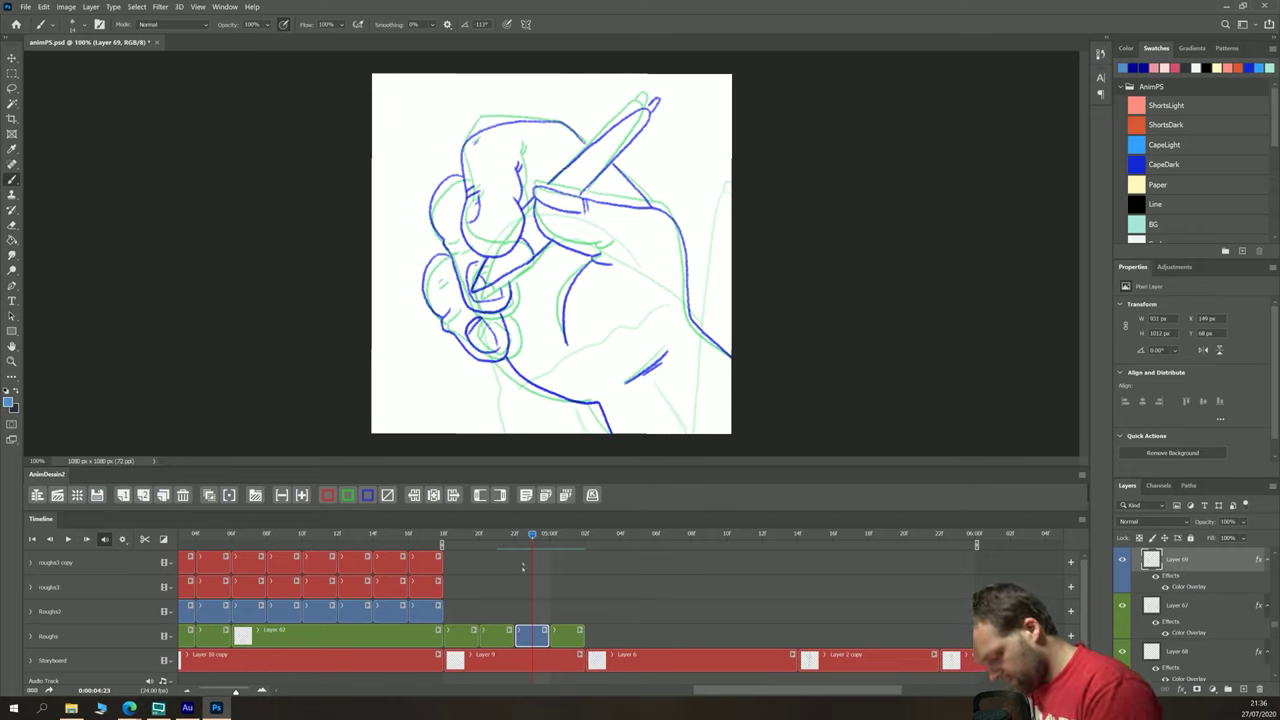
Step: Extend the final hand drawing's exposure and the work area to 05:04, turn off onion skin, and mark the in-between frame green
mouse_move(530, 540)
mouse_down()
mouse_move(442, 543)
mouse_move(527, 545)
mouse_up()
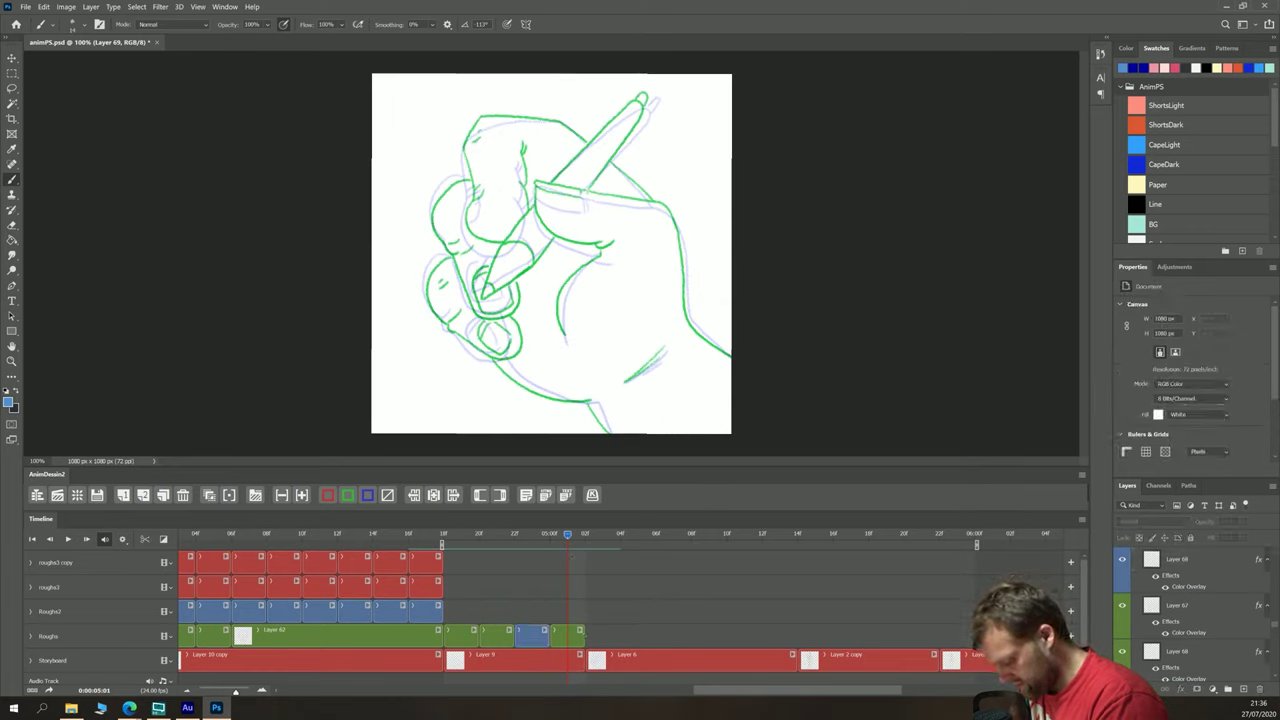
drag(582, 636, 620, 636)
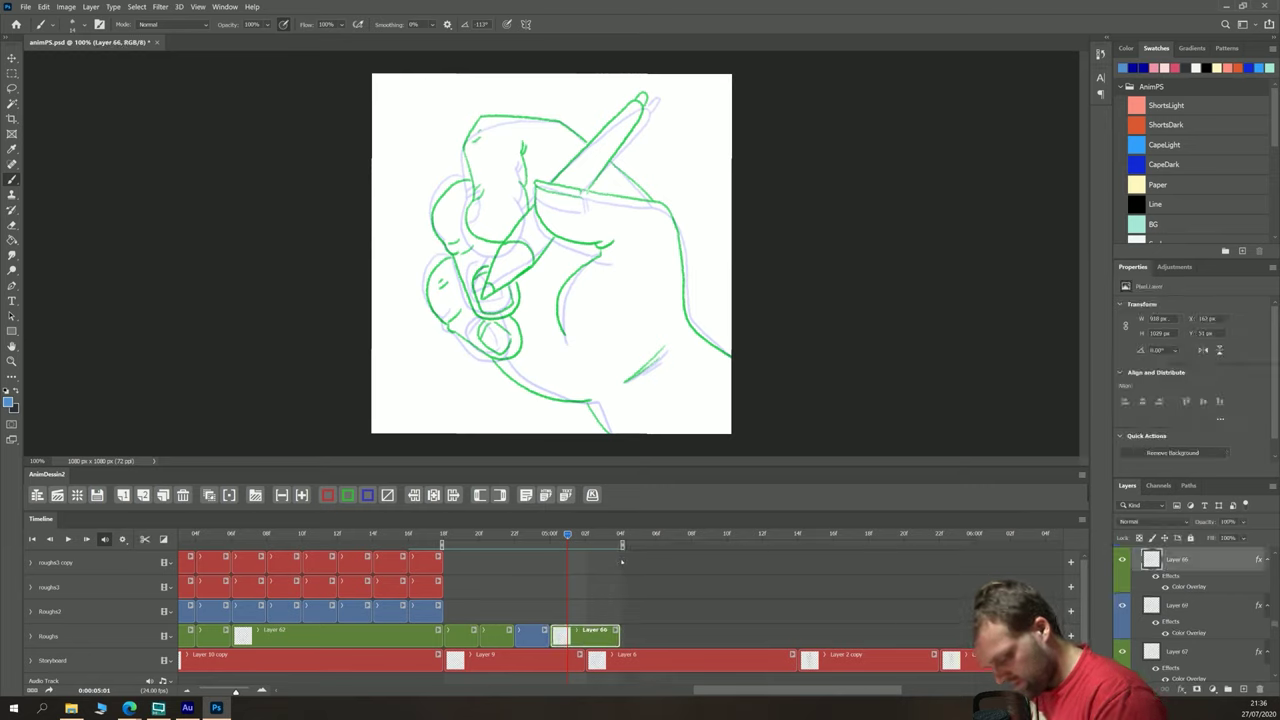
click(104, 539)
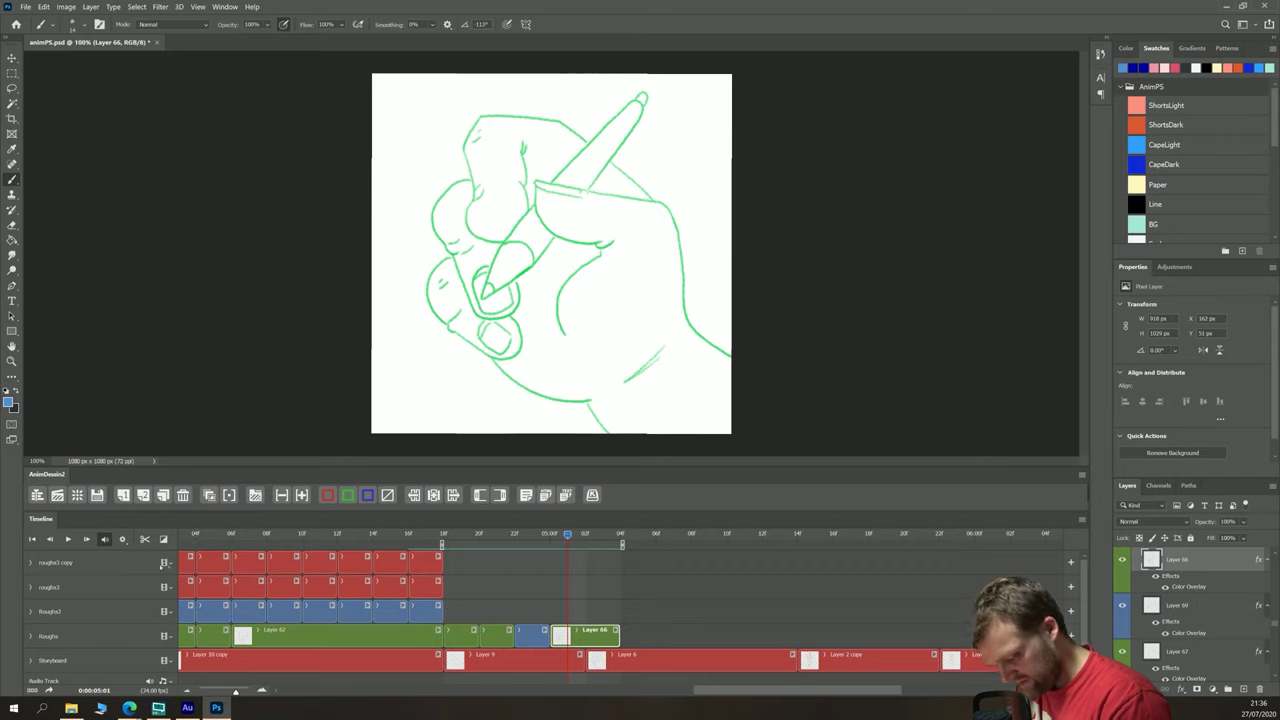
key(alt+bracketleft)
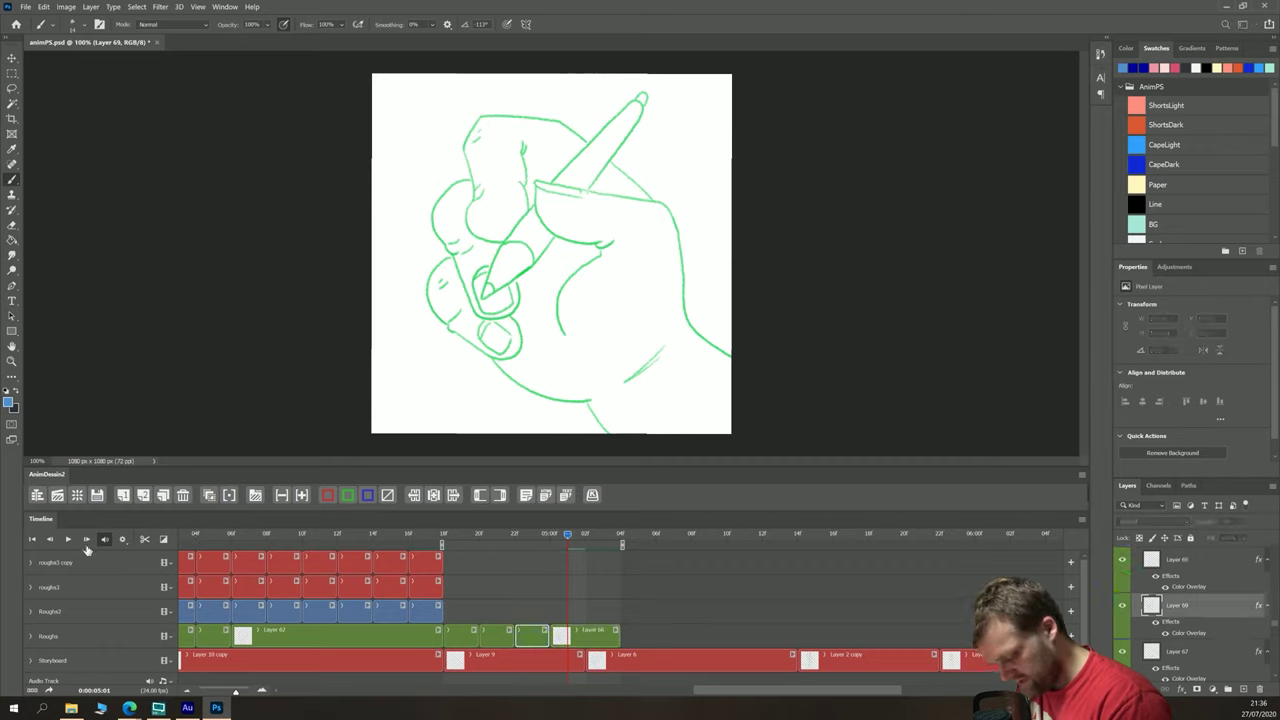
Step: Play back the hand shot within the work area to check its motion
click(68, 540)
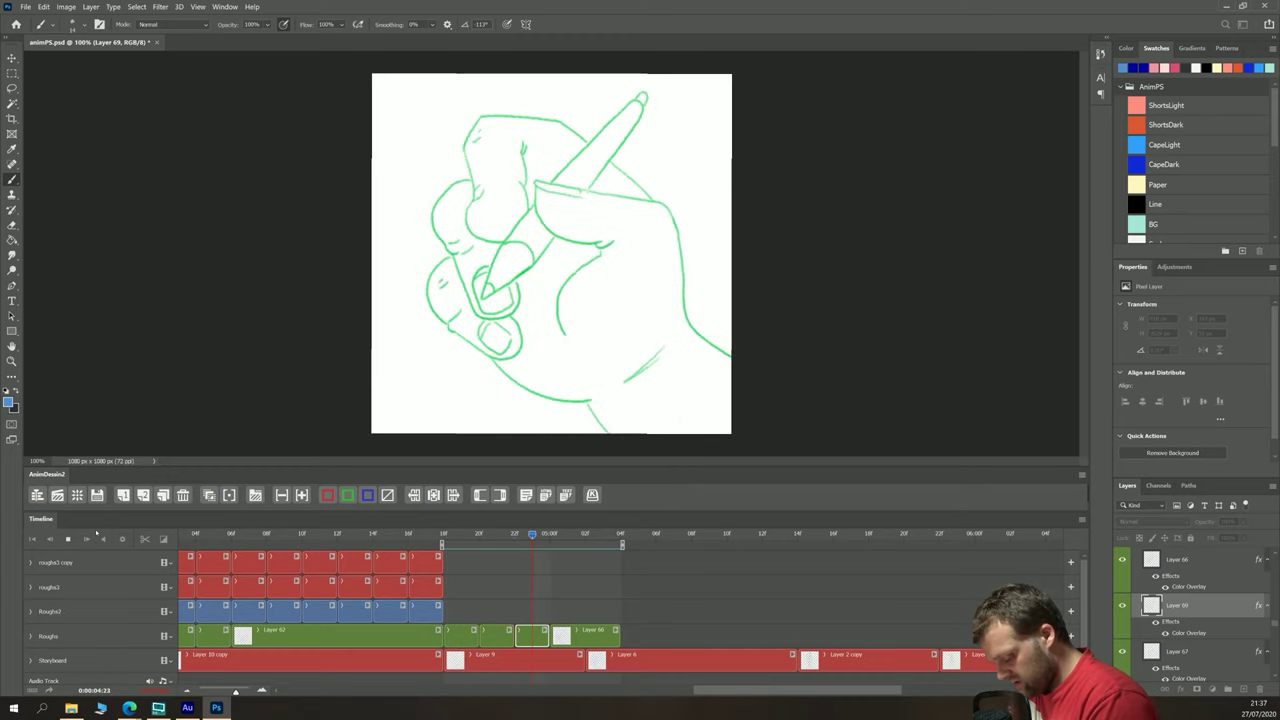
key(space)
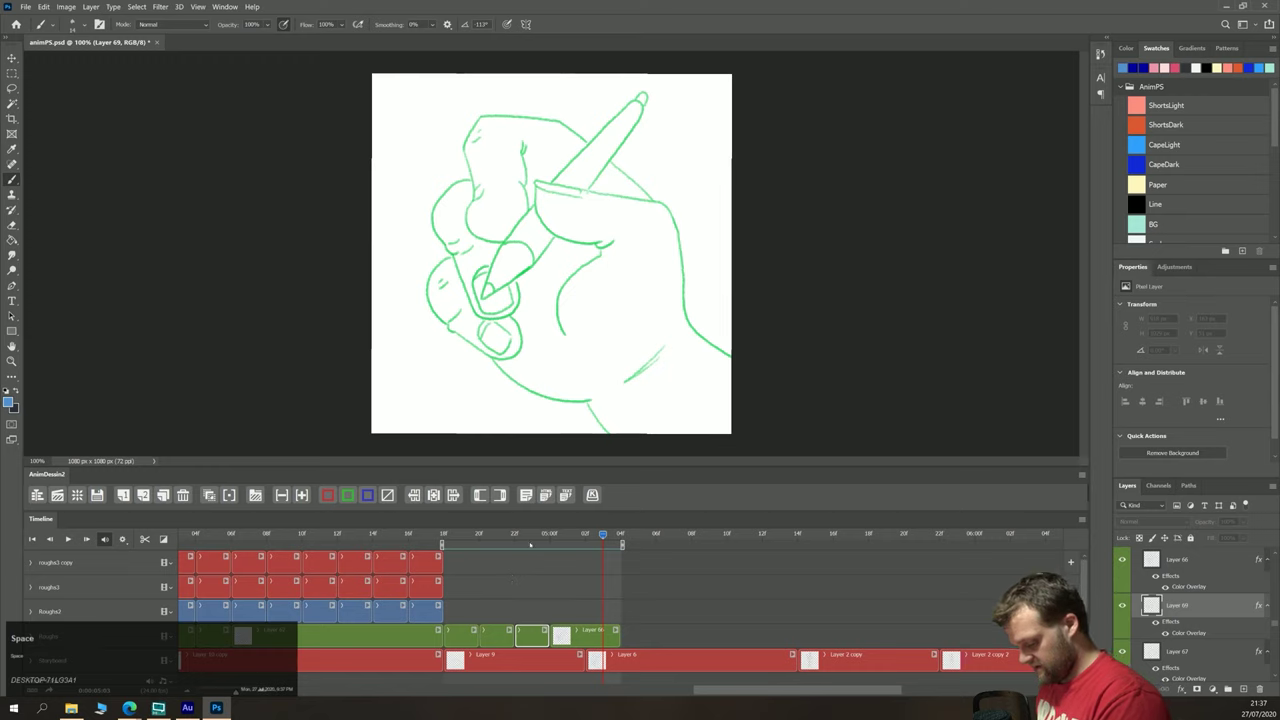
Step: Trim the final hand drawing to start at 05:02, insert a blank blue-marked frame before it at 05:00, and show onion skin
click(567, 535)
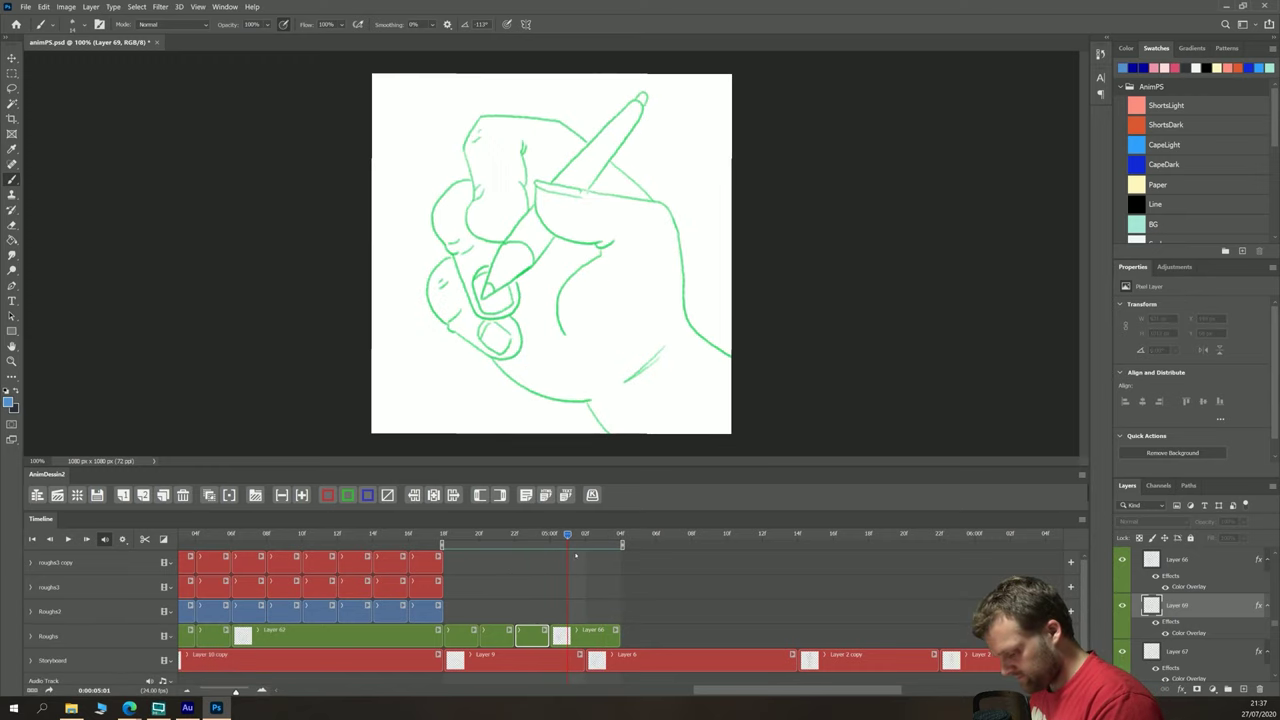
drag(582, 538, 586, 536)
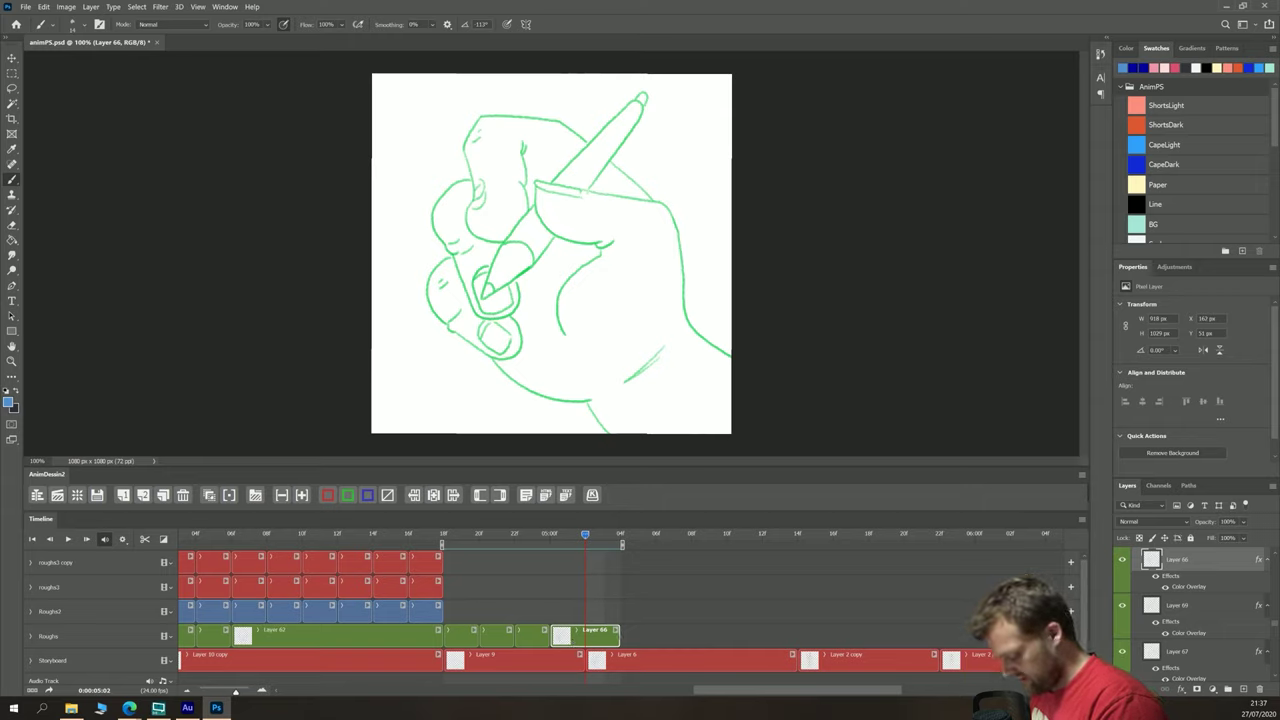
drag(618, 636, 585, 636)
click(143, 495)
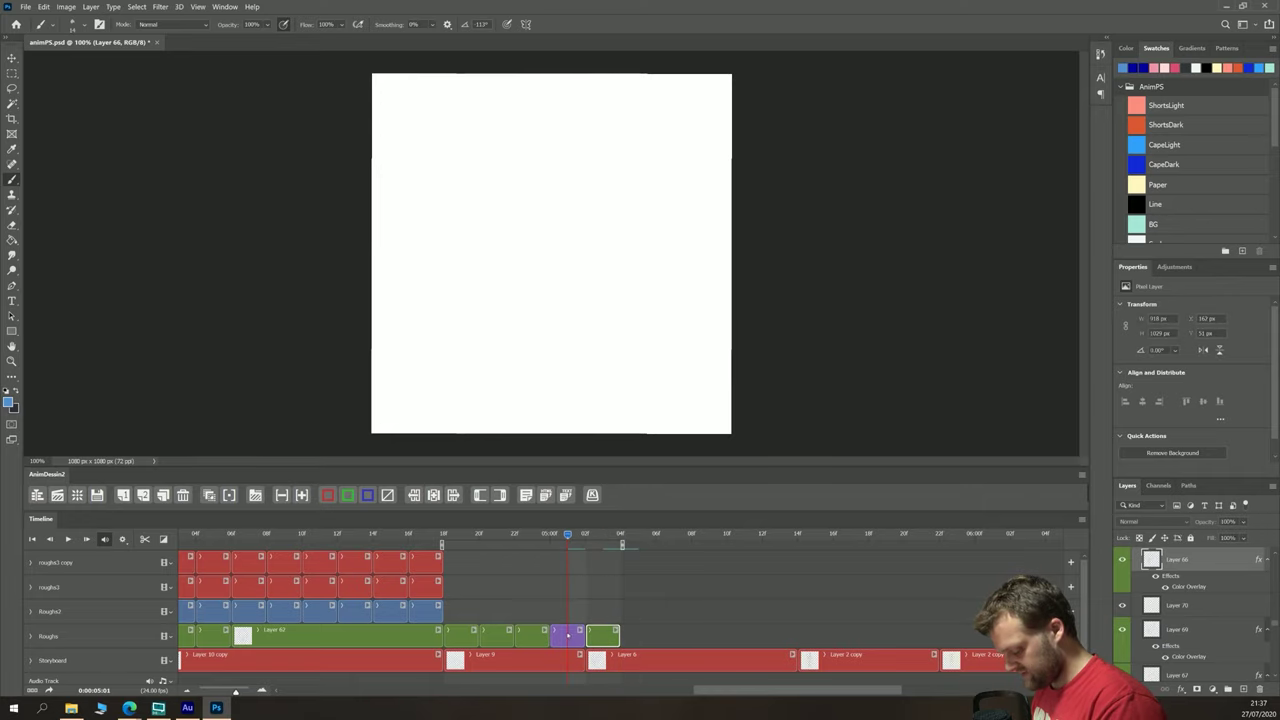
click(347, 495)
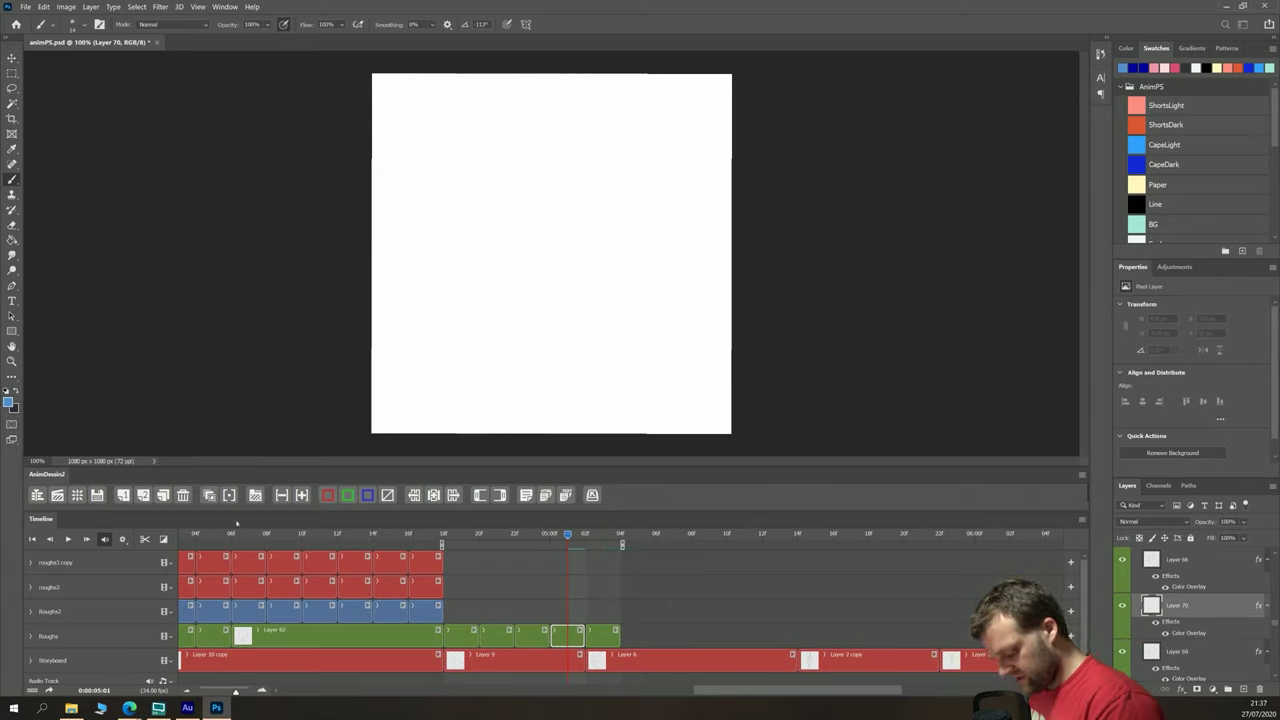
click(367, 495)
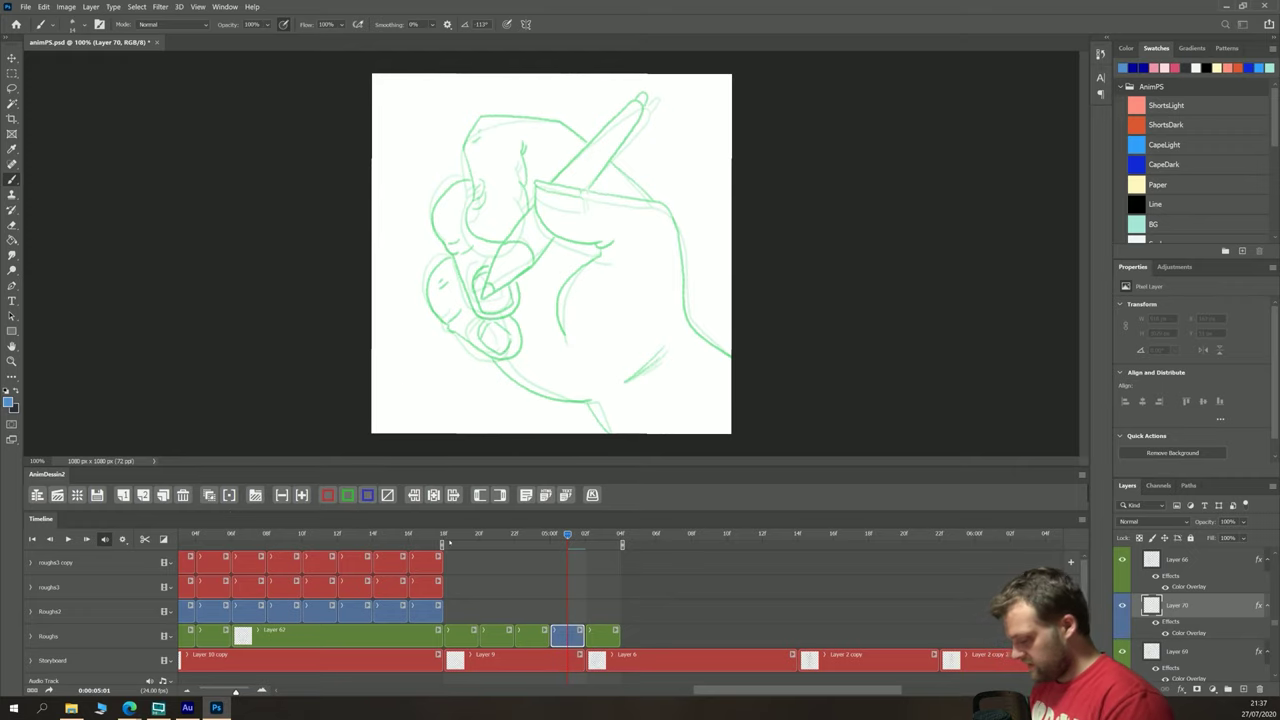
Step: Draw the thumb's upper edge and the outer contour of the hand down to the wrist, between the onion-skinned drawings
scroll(565, 170, up, 8)
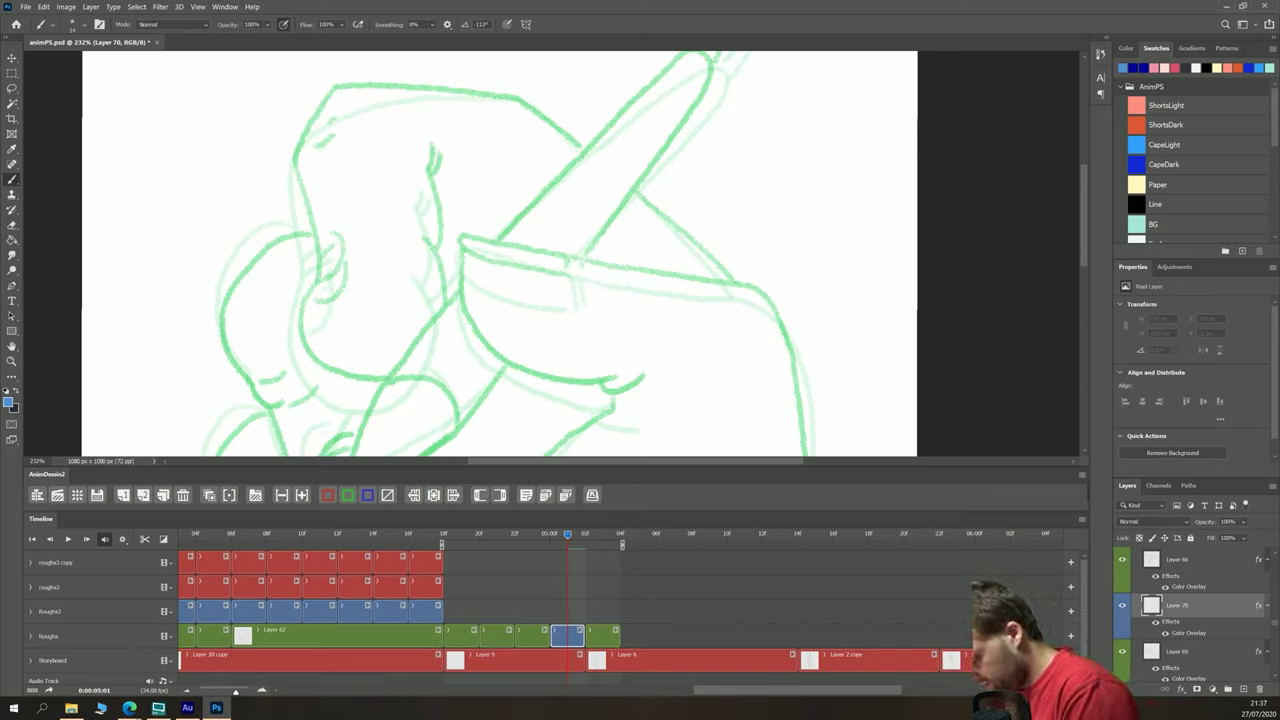
mouse_move(570, 258)
mouse_down()
mouse_move(460, 241)
mouse_move(471, 260)
mouse_move(555, 283)
mouse_move(627, 264)
mouse_move(665, 270)
mouse_up()
key(ctrl+z)
mouse_move(576, 262)
mouse_down()
mouse_move(765, 300)
mouse_move(797, 352)
mouse_up()
key(space)
mouse_move(680, 403)
mouse_down()
mouse_move(463, 177)
mouse_move(493, 289)
mouse_move(578, 454)
mouse_up()
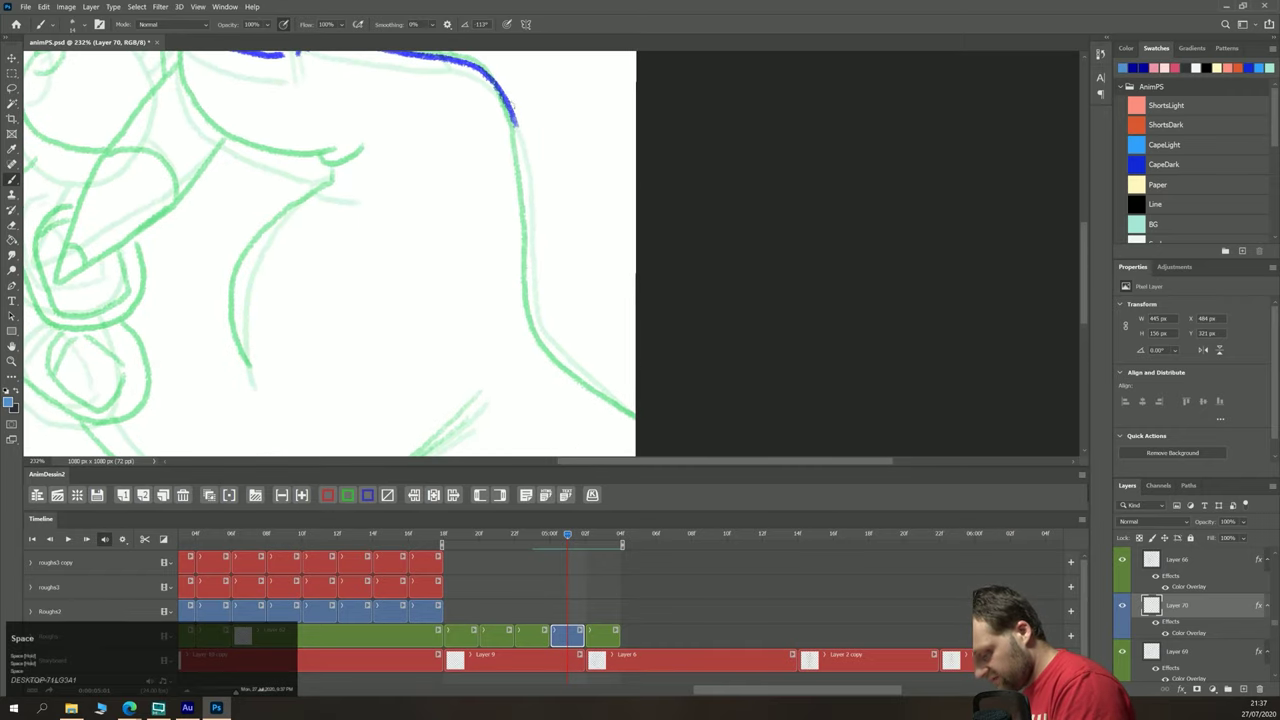
mouse_move(510, 102)
mouse_down()
mouse_move(531, 302)
mouse_move(677, 431)
mouse_up()
key(space)
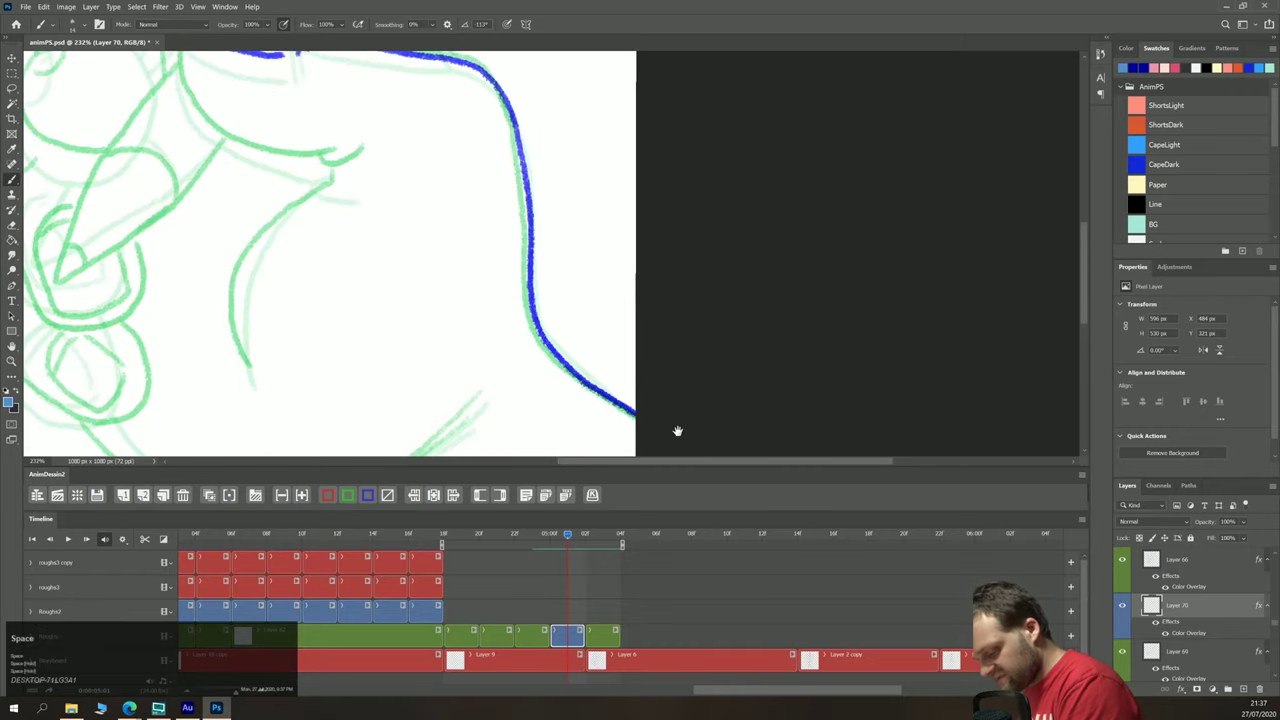
Step: Draw the heel of the palm with the lower wrist line and its shading strokes
drag(344, 393, 631, 233)
drag(760, 245, 680, 318)
mouse_move(603, 363)
mouse_down()
mouse_move(645, 437)
mouse_move(592, 361)
mouse_move(478, 336)
mouse_move(412, 296)
mouse_move(390, 265)
mouse_move(339, 384)
mouse_up()
key(space)
key(space)
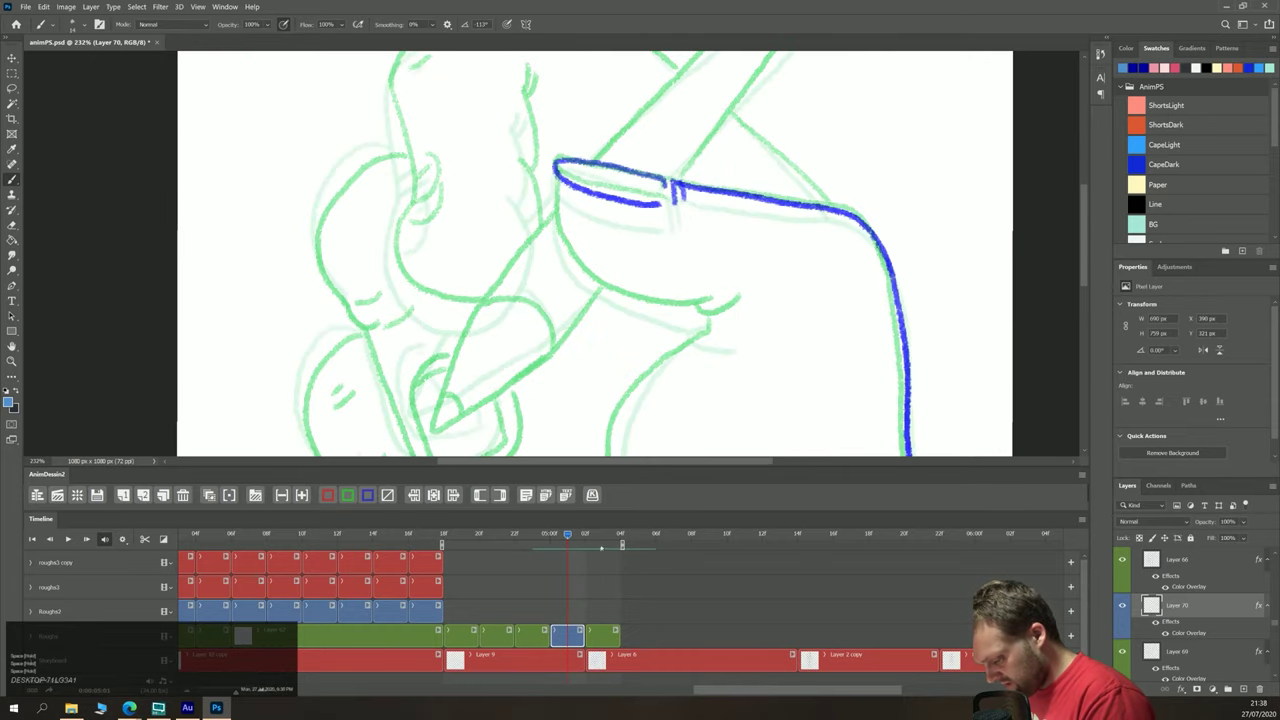
key(space)
key(space)
Step: Draw the pen's upper shaft and rounded end cap, with a small direction arrow beside it
drag(500, 189, 446, 383)
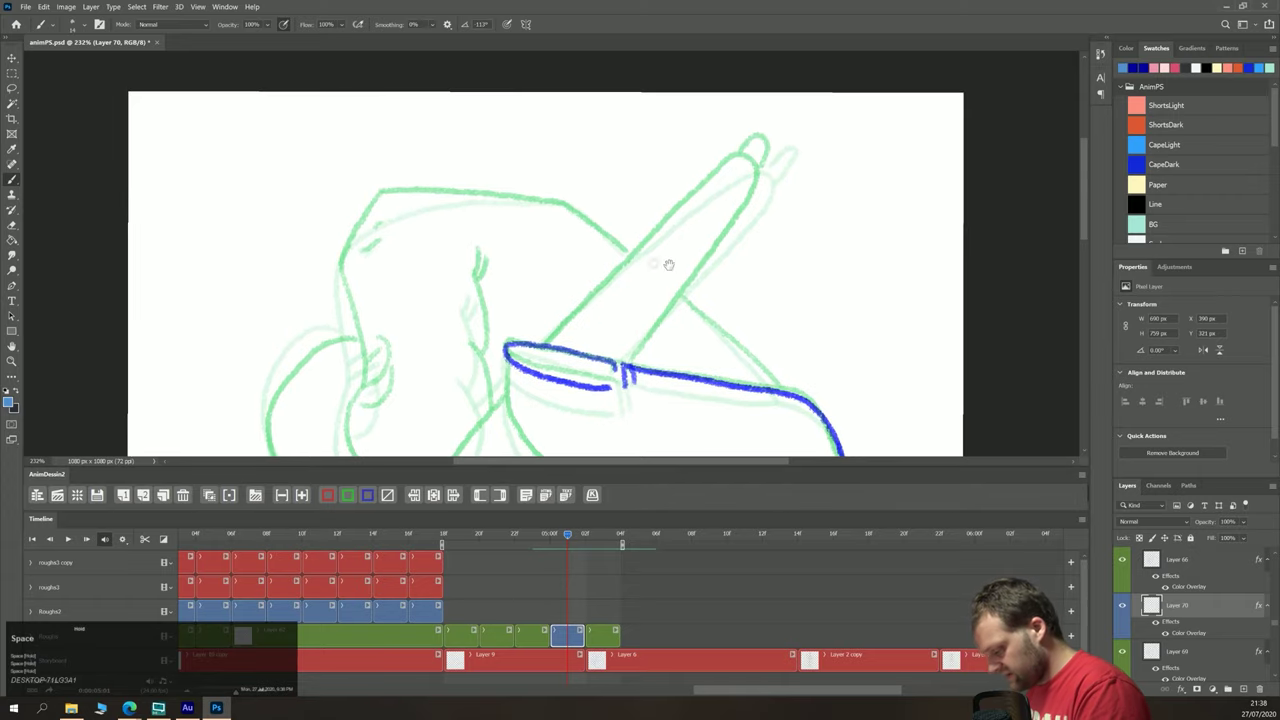
mouse_move(640, 348)
mouse_down()
mouse_move(756, 194)
mouse_move(765, 162)
mouse_move(710, 186)
mouse_move(548, 344)
mouse_up()
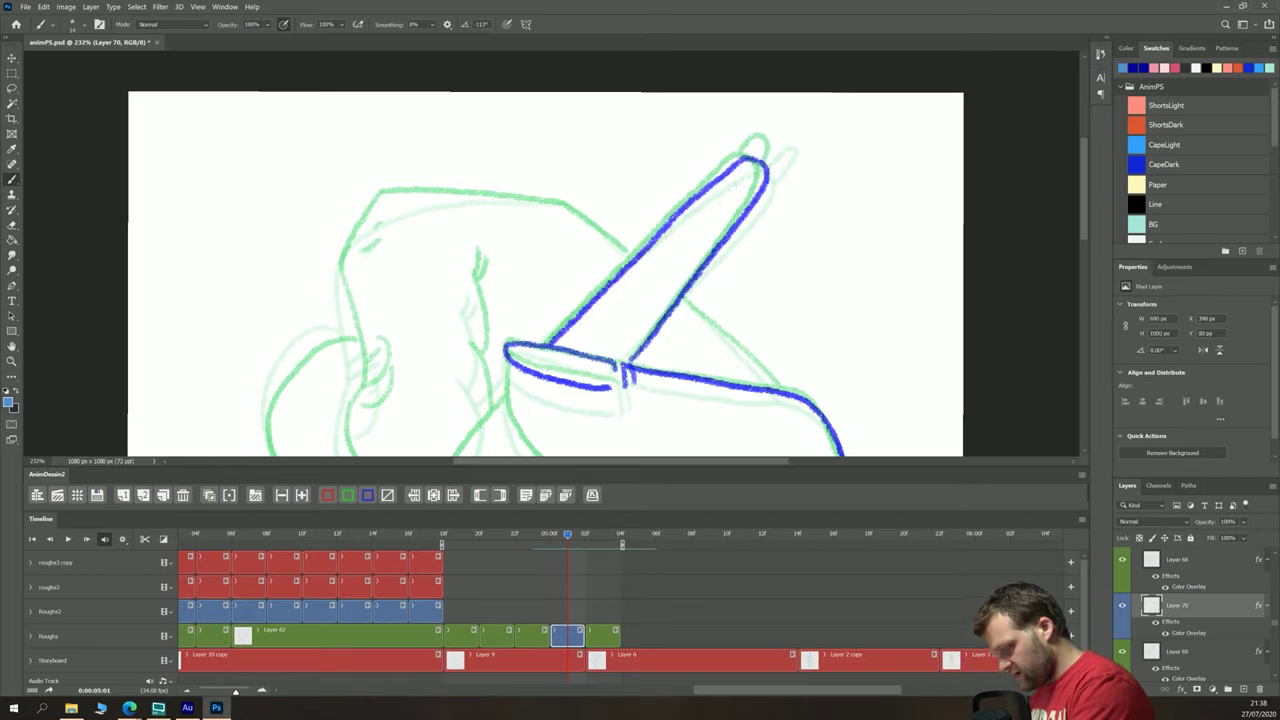
mouse_move(770, 168)
mouse_down()
mouse_move(760, 138)
mouse_move(748, 160)
mouse_up()
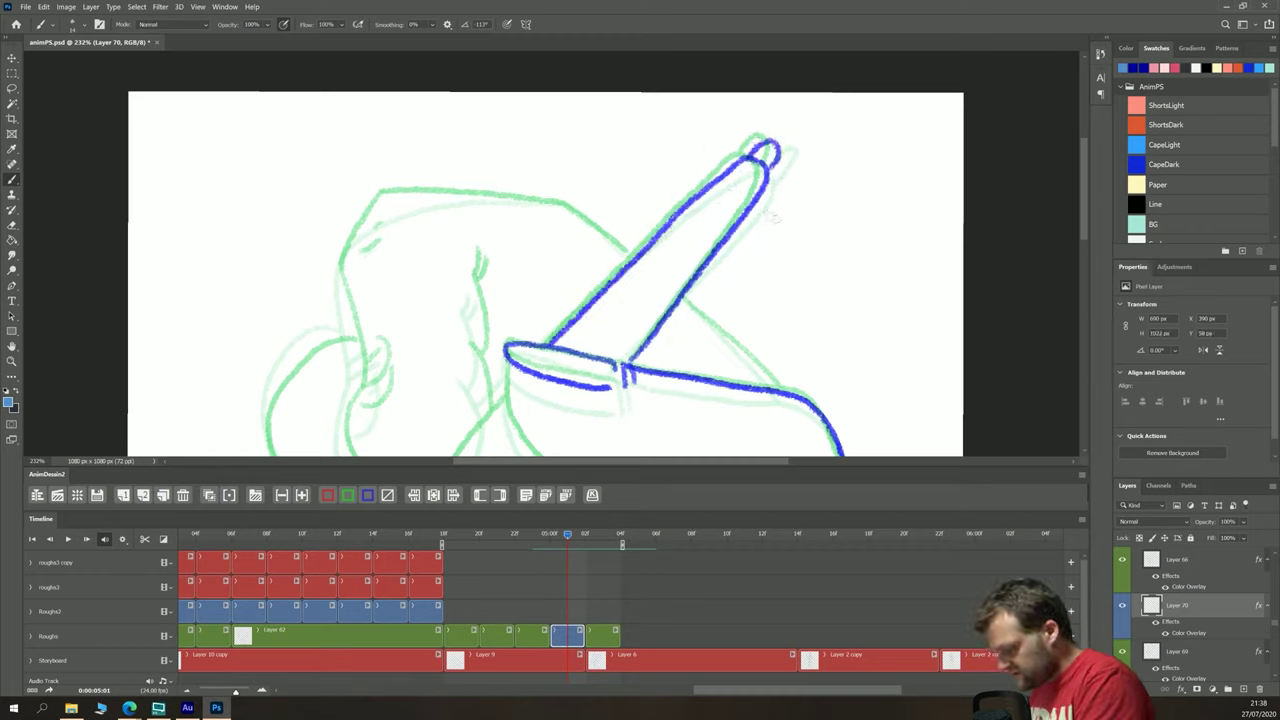
drag(778, 220, 805, 240)
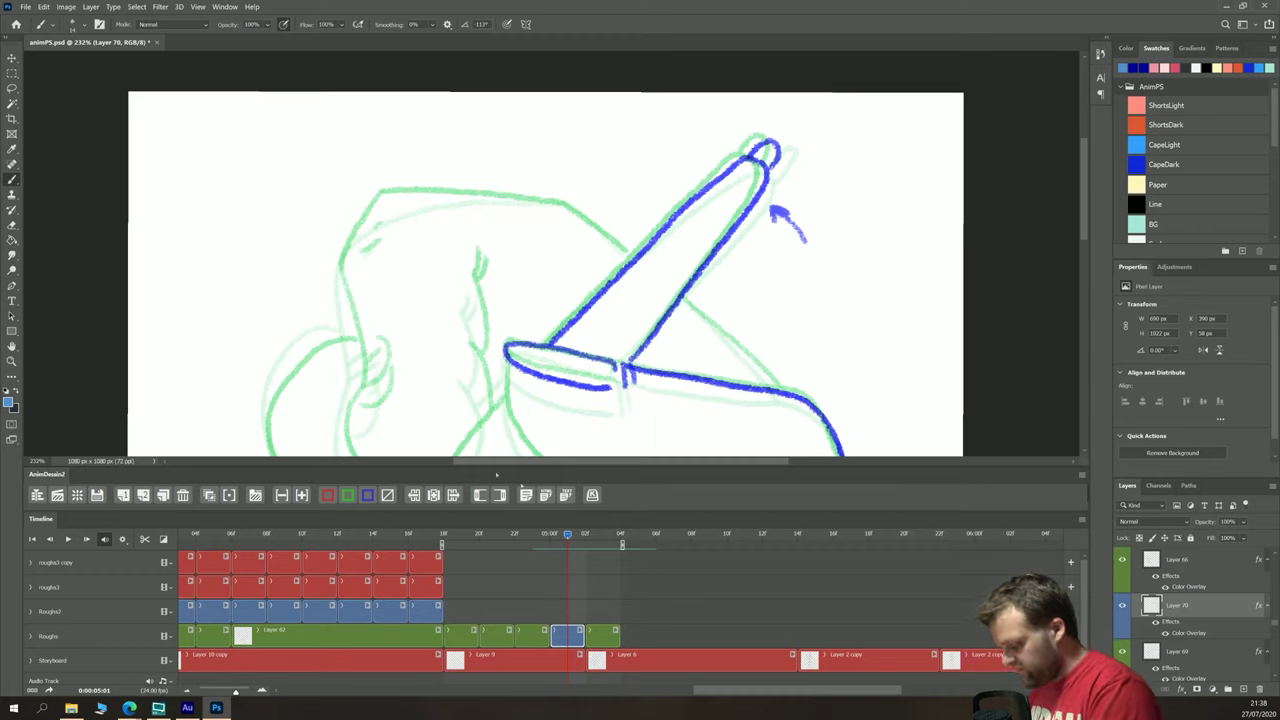
Step: Draw the hand edge behind the pen and the bent index finger with its knuckle creases and fingernail
drag(684, 297, 778, 386)
mouse_move(620, 244)
mouse_down()
mouse_move(554, 205)
mouse_move(379, 201)
mouse_up()
drag(298, 314, 440, 211)
mouse_move(542, 98)
mouse_down()
mouse_move(496, 186)
mouse_move(498, 173)
mouse_move(517, 259)
mouse_move(508, 331)
mouse_move(543, 370)
mouse_move(597, 378)
mouse_up()
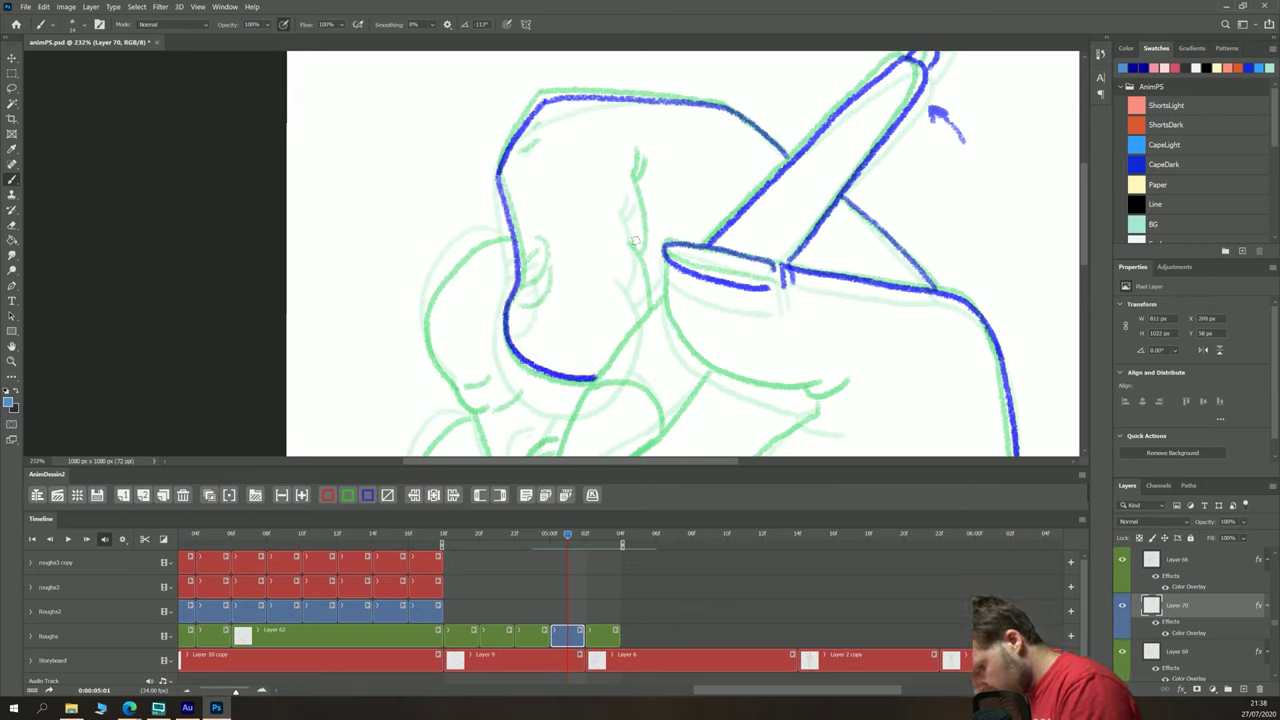
mouse_move(634, 240)
mouse_down()
mouse_move(657, 306)
mouse_move(643, 176)
mouse_move(657, 158)
mouse_up()
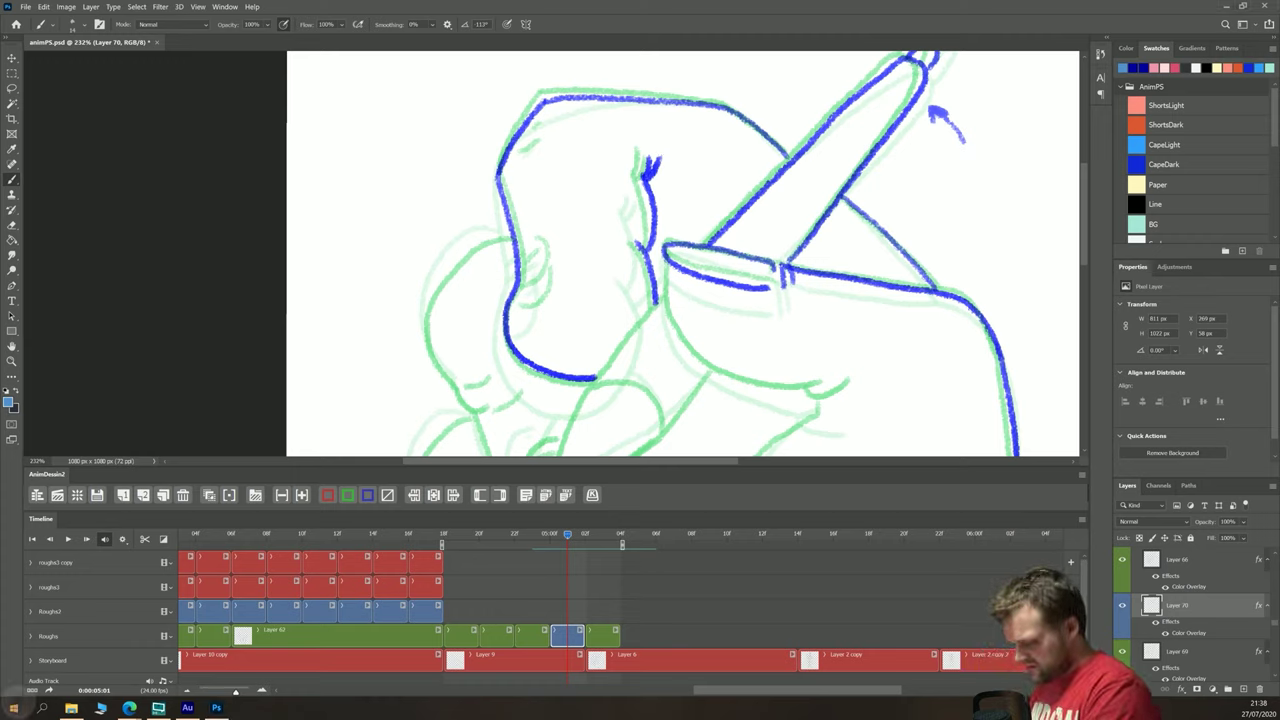
click(533, 141)
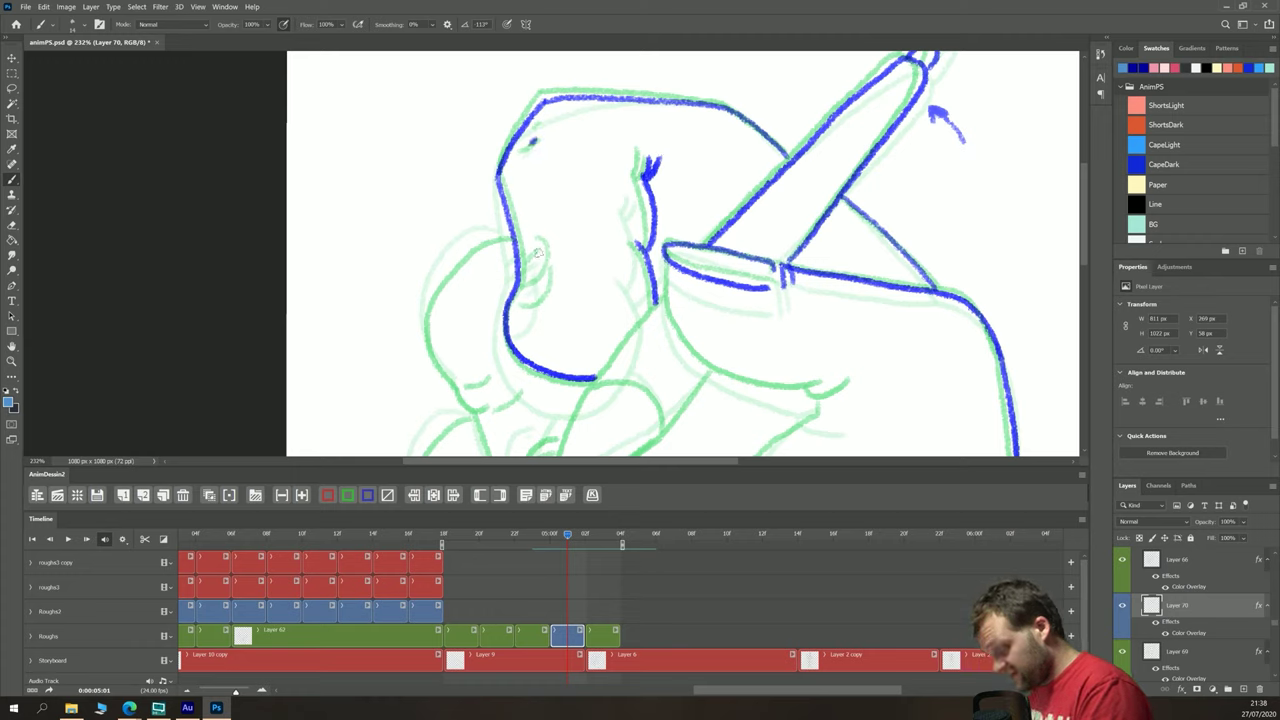
mouse_move(536, 252)
mouse_down()
mouse_move(521, 245)
mouse_move(556, 300)
mouse_move(525, 330)
mouse_up()
Step: Draw the curled finger behind the index finger, including its joint creases, fingertip and fingernail
key(space)
drag(390, 350, 418, 222)
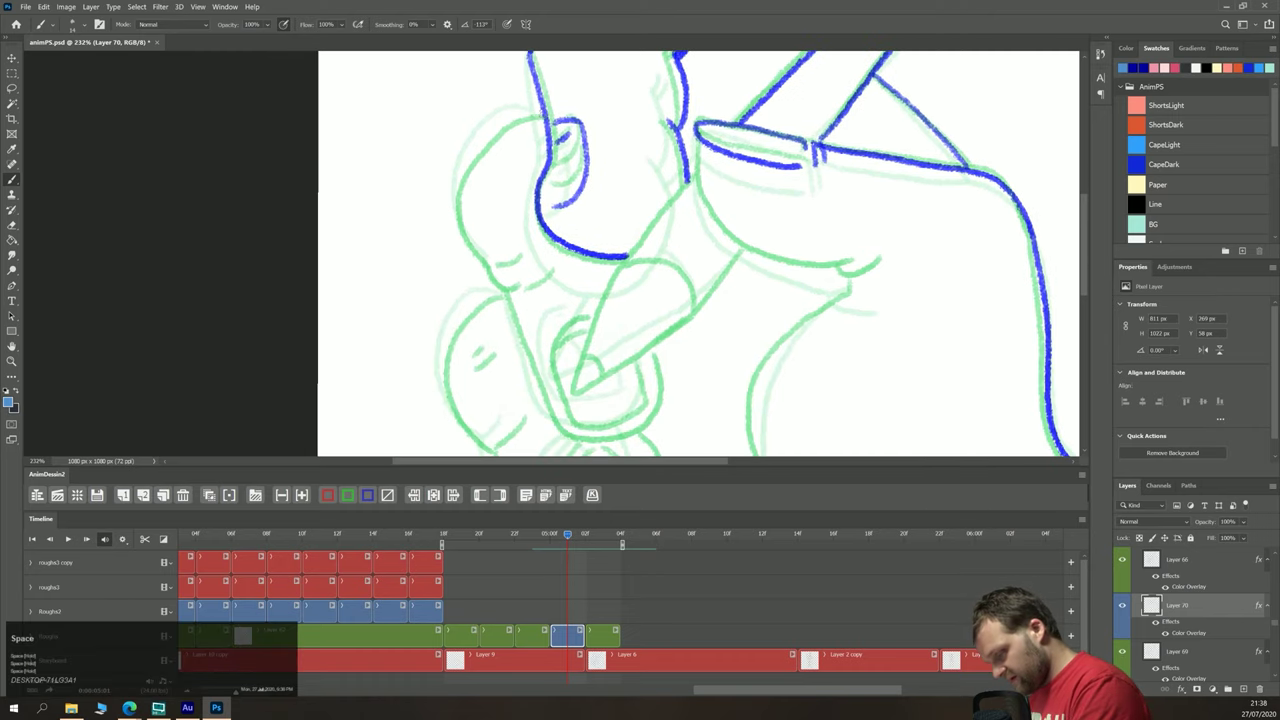
mouse_move(544, 110)
mouse_down()
mouse_move(482, 135)
mouse_move(453, 188)
mouse_move(454, 220)
mouse_move(507, 288)
mouse_move(519, 255)
mouse_move(553, 267)
mouse_up()
key(space)
drag(436, 376, 354, 232)
mouse_move(418, 144)
mouse_down()
mouse_move(472, 270)
mouse_move(512, 296)
mouse_move(575, 235)
mouse_move(572, 212)
mouse_move(553, 222)
mouse_up()
mouse_move(510, 177)
mouse_down()
mouse_move(483, 245)
mouse_move(497, 273)
mouse_move(562, 262)
mouse_up()
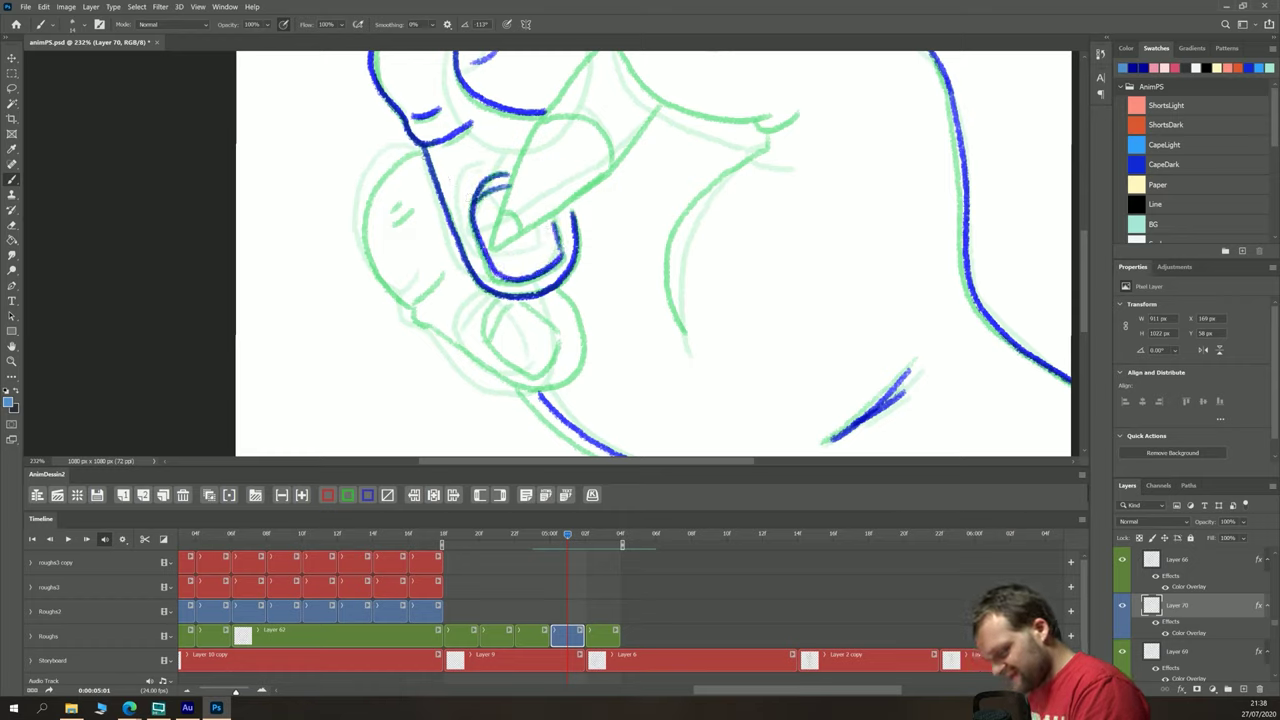
Step: Draw the lowest curled finger with its fingertip, fingernail, joint crease and knuckle marks
drag(424, 149, 373, 187)
key(ctrl+z)
mouse_move(422, 148)
mouse_down()
mouse_move(379, 173)
mouse_move(363, 230)
mouse_move(405, 300)
mouse_move(426, 284)
mouse_move(408, 300)
mouse_move(424, 324)
mouse_up()
mouse_move(438, 274)
mouse_down()
mouse_move(408, 316)
mouse_move(510, 386)
mouse_move(556, 394)
mouse_move(580, 336)
mouse_move(558, 292)
mouse_move(566, 350)
mouse_move(530, 376)
mouse_move(480, 340)
mouse_move(482, 296)
mouse_up()
key(ctrl+z)
mouse_move(560, 334)
mouse_down()
mouse_move(520, 300)
mouse_move(485, 336)
mouse_up()
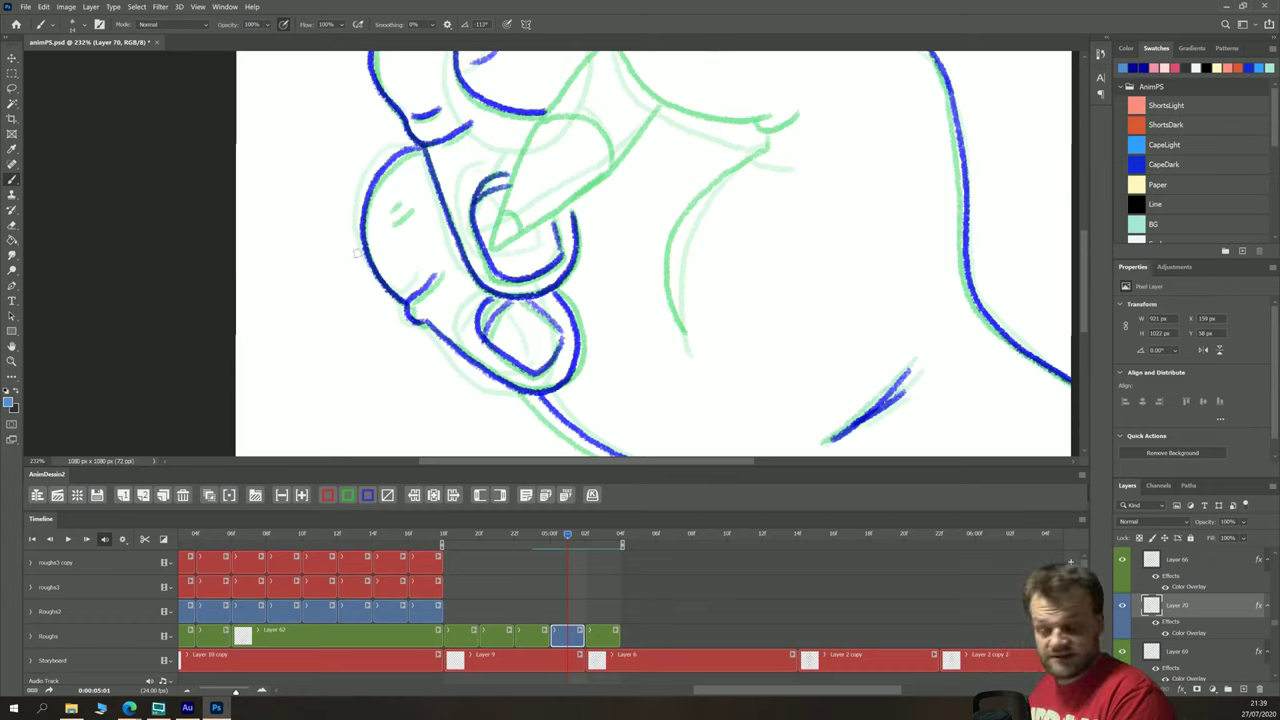
mouse_move(411, 208)
mouse_down()
mouse_move(396, 222)
mouse_move(390, 206)
mouse_up()
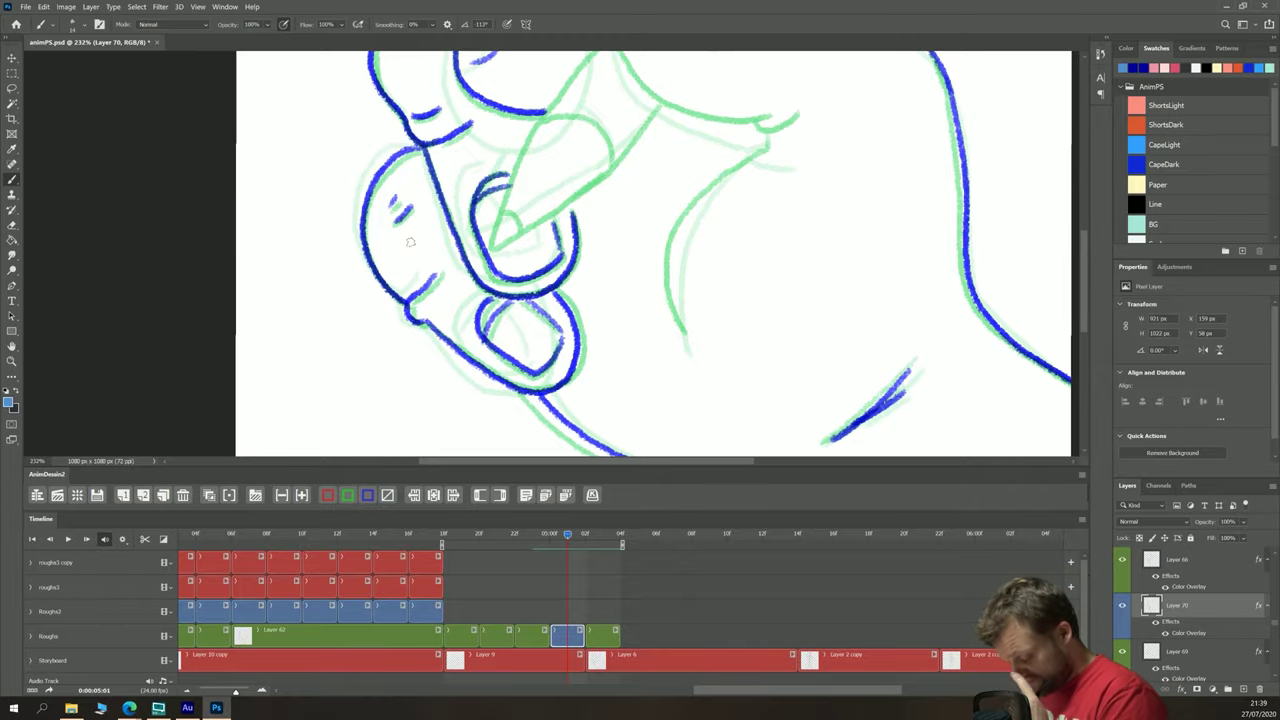
Step: Draw the underside of the thumb, the small fold at its base and the curved palm crease below it
key(space)
mouse_move(410, 242)
mouse_down()
mouse_move(268, 290)
mouse_move(519, 337)
mouse_move(531, 297)
mouse_up()
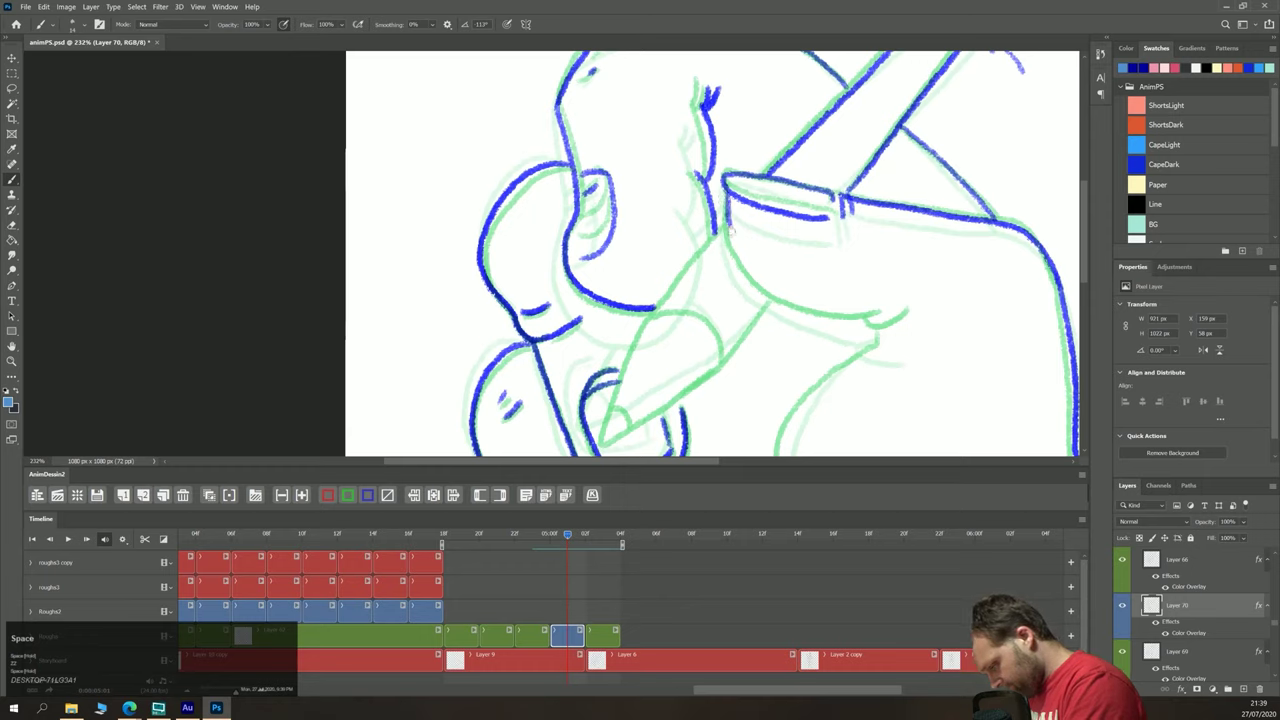
key(ctrl+z)
mouse_move(724, 192)
mouse_down()
mouse_move(741, 273)
mouse_move(774, 308)
mouse_move(879, 312)
mouse_move(897, 327)
mouse_up()
key(space)
drag(753, 352, 638, 227)
drag(589, 183, 503, 117)
mouse_move(668, 140)
mouse_down()
mouse_move(630, 165)
mouse_move(588, 232)
mouse_up()
key(ctrl+z)
mouse_move(672, 138)
mouse_down()
mouse_move(593, 232)
mouse_move(583, 272)
mouse_move(604, 366)
mouse_up()
key(space)
drag(325, 233, 464, 388)
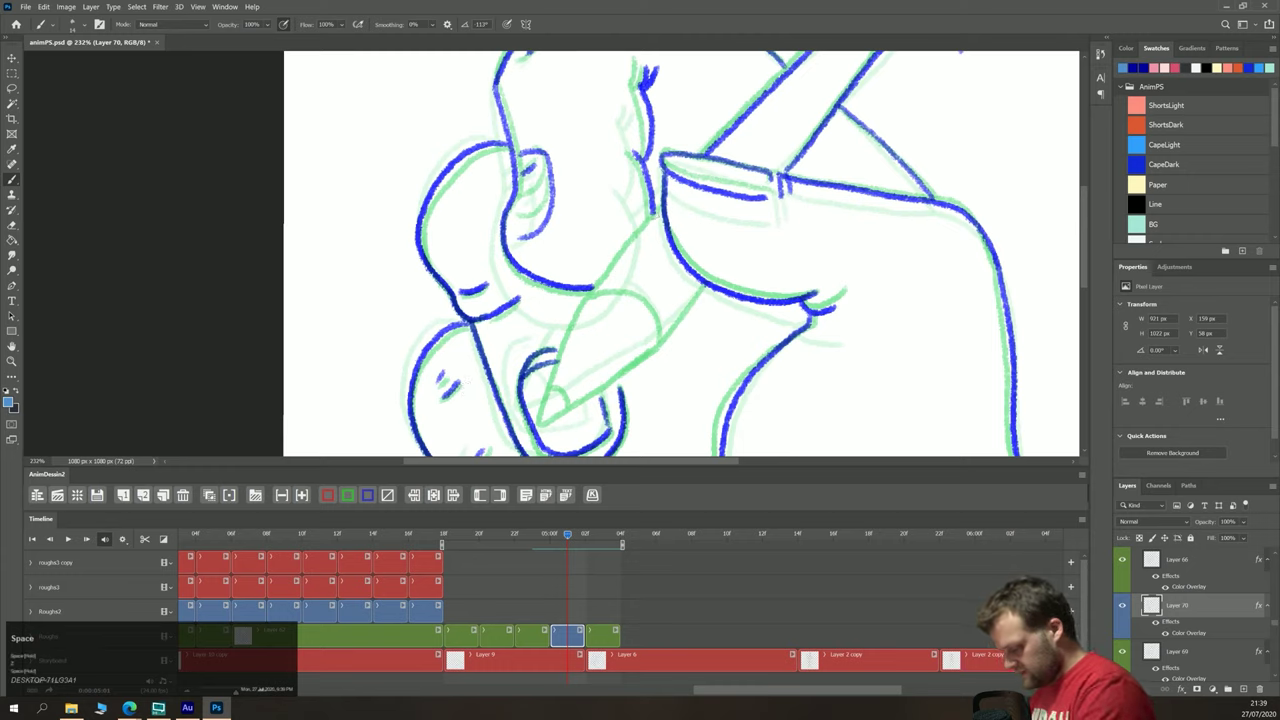
Step: Draw the pen's lower shaft and pointed tip, with the curved line of the grip end
drag(658, 205, 586, 293)
drag(707, 289, 656, 350)
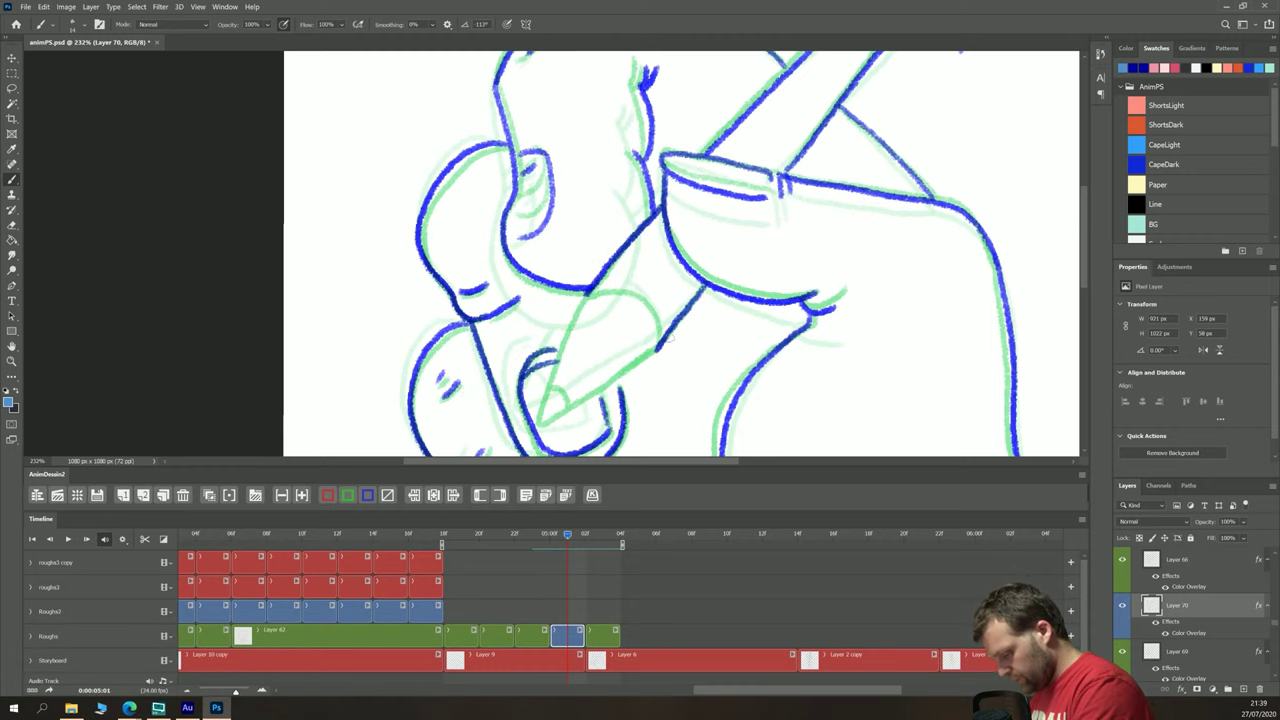
drag(588, 288, 537, 424)
drag(660, 346, 545, 428)
mouse_move(662, 346)
mouse_down()
mouse_move(656, 306)
mouse_move(586, 290)
mouse_up()
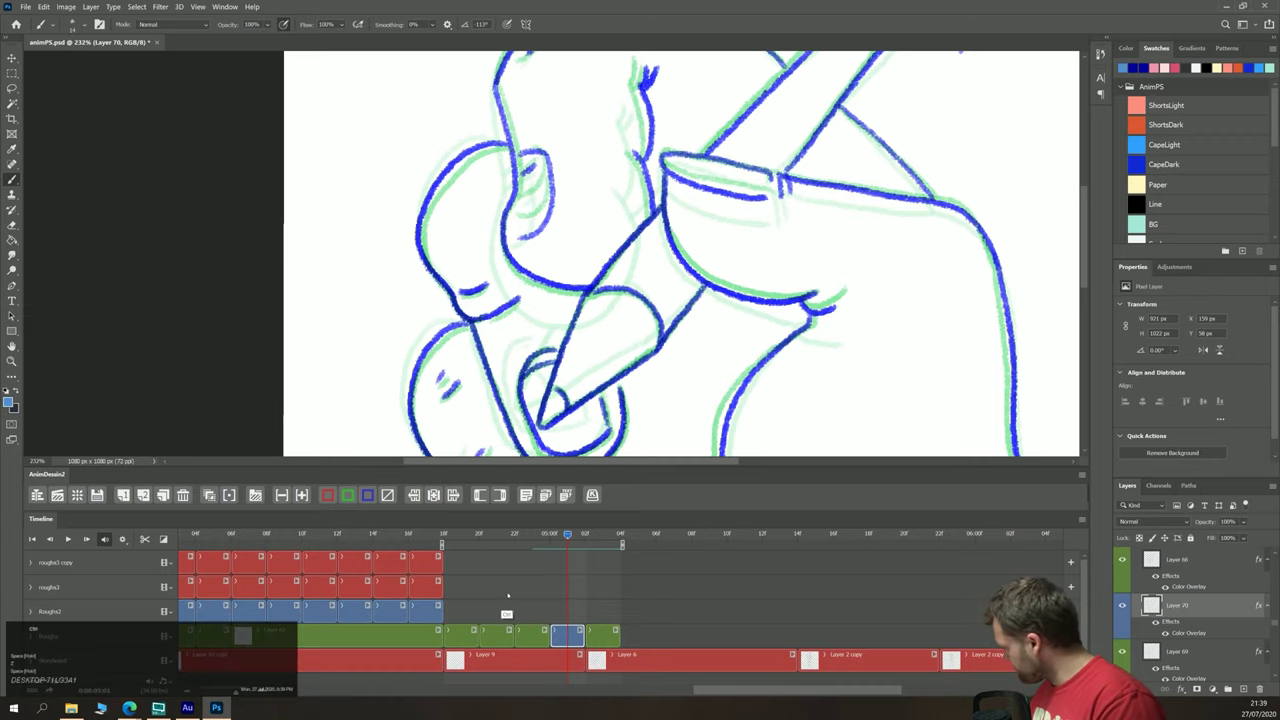
Step: Mark the new in-between frame green and play back the hand shot within the work area
key(ctrl+minus)
key(ctrl+minus)
key(ctrl+minus)
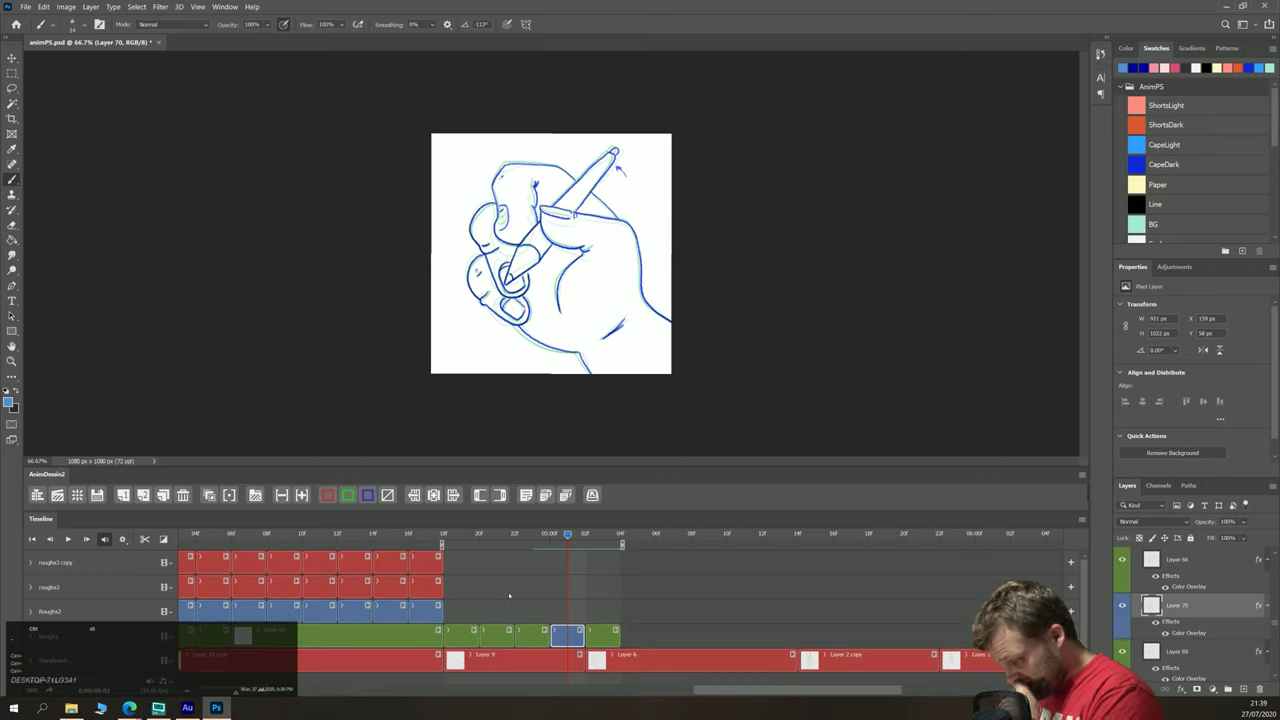
click(348, 495)
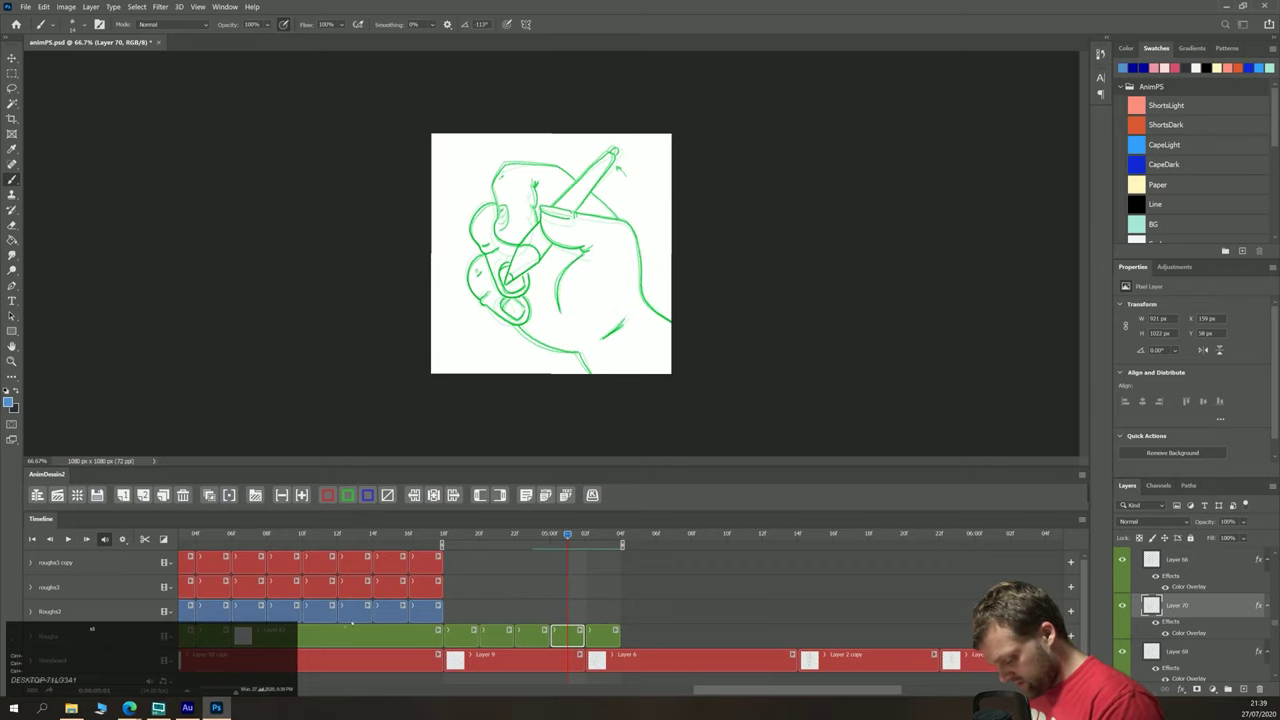
key(space)
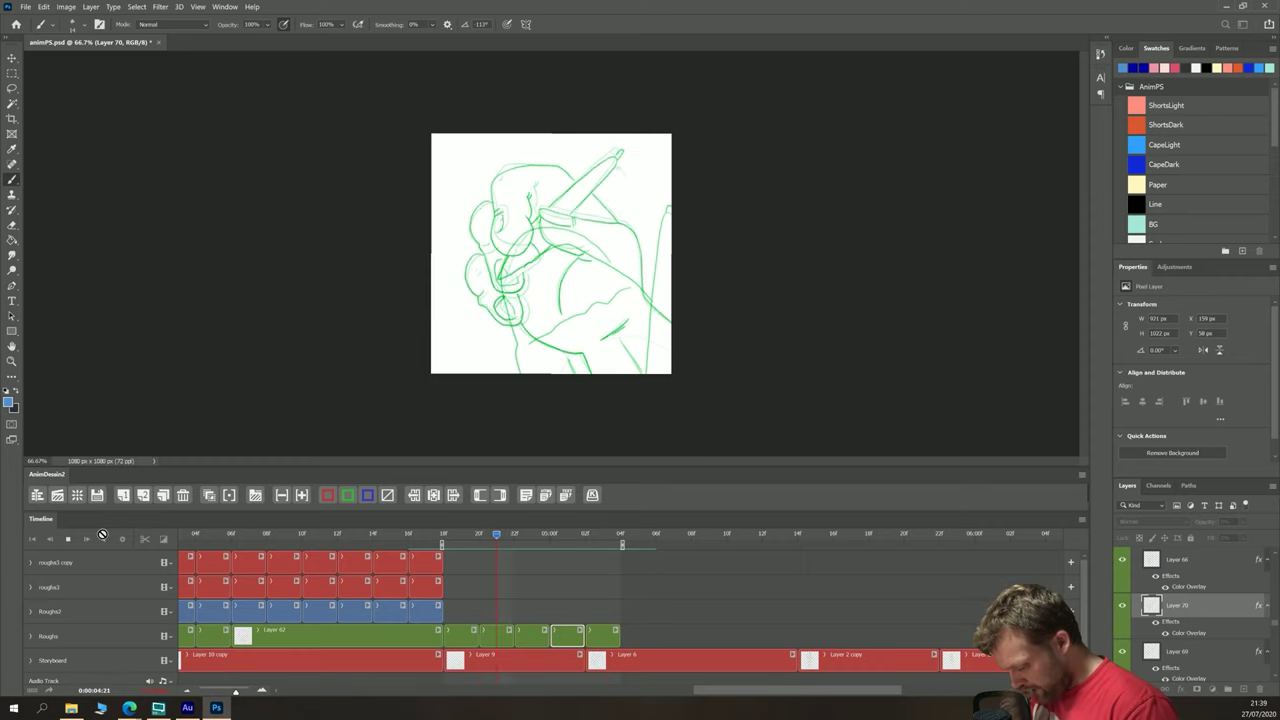
key(space)
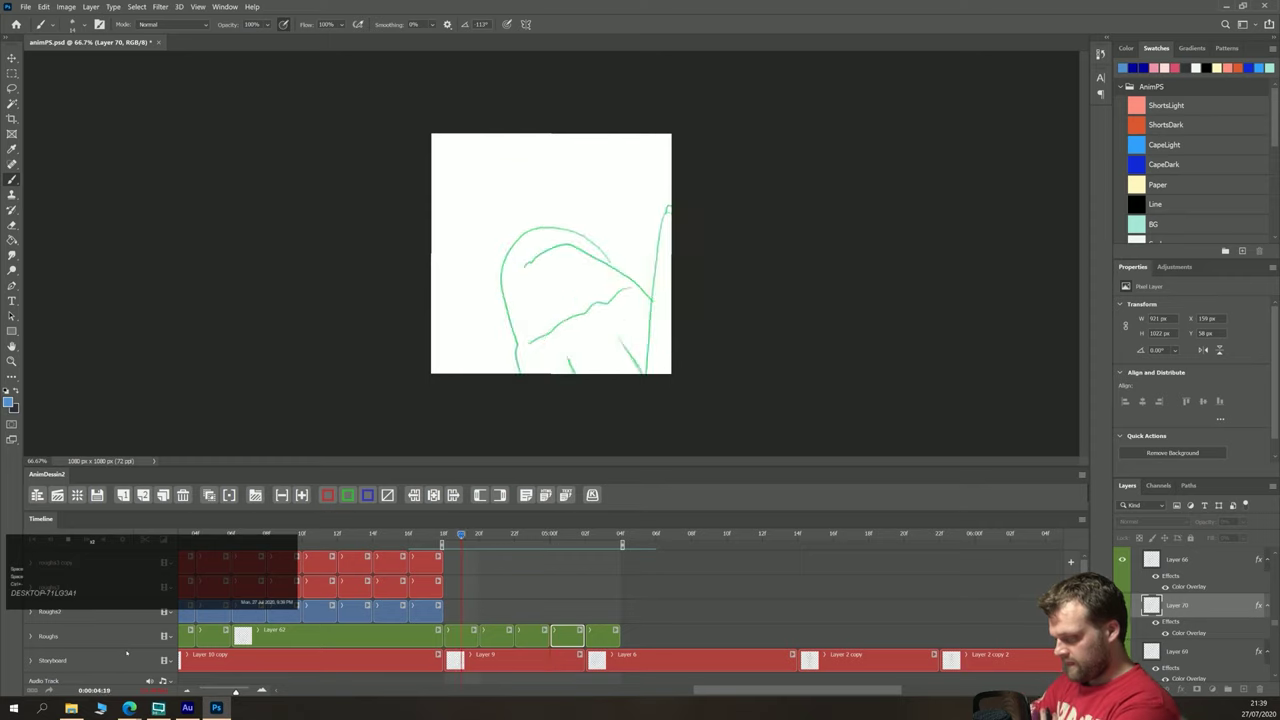
key(space)
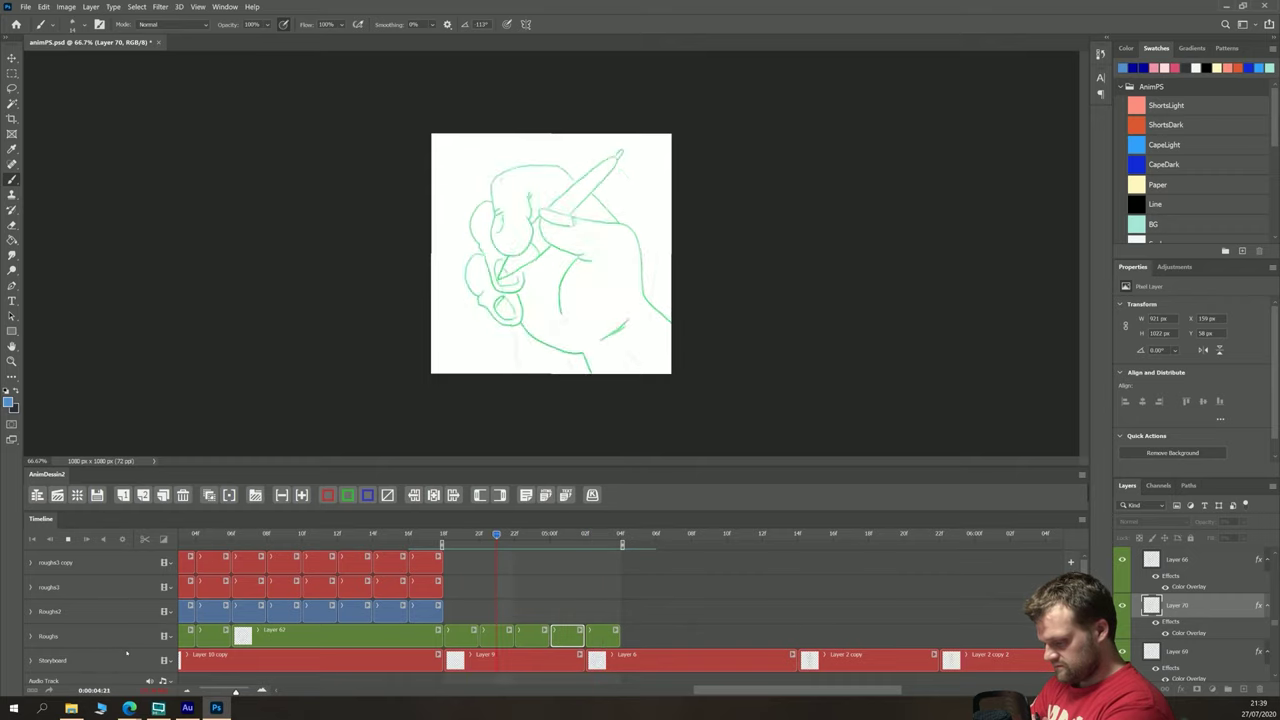
key(space)
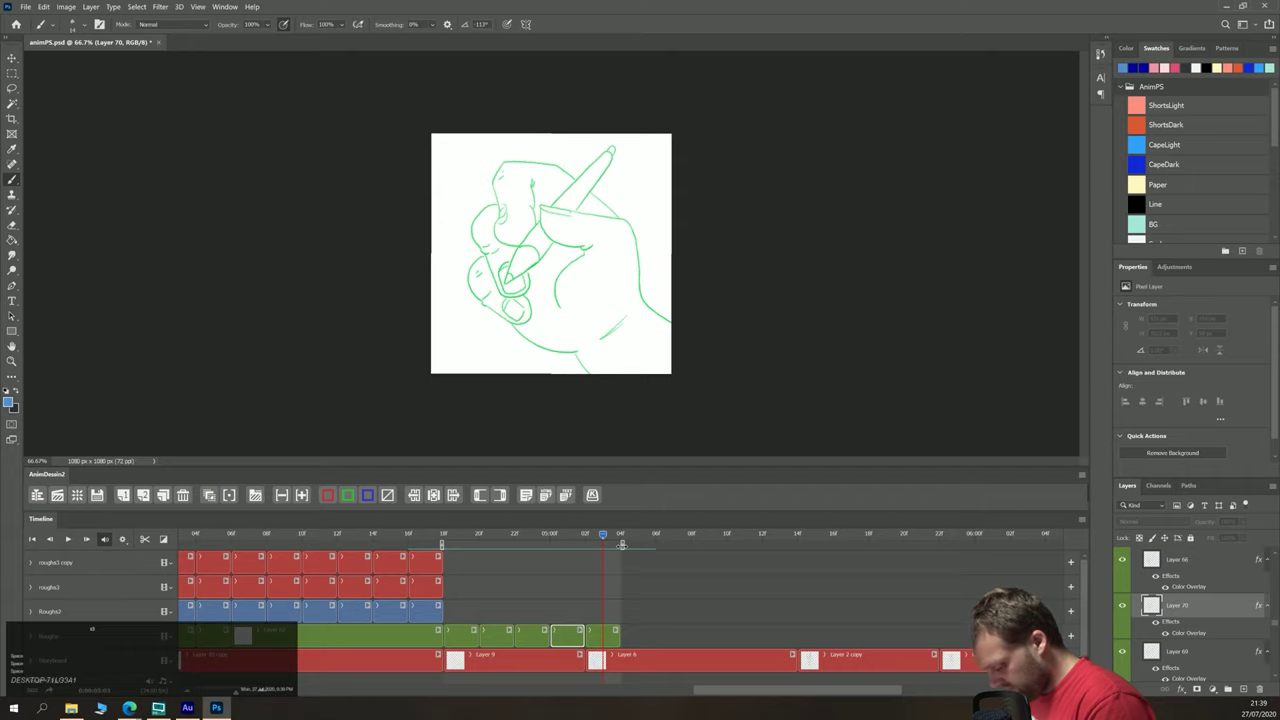
Step: Add a green-marked blank frame after the final hand drawing, extend it and the work area to 05:08, and show onion skin
drag(623, 546, 676, 546)
key(Right)
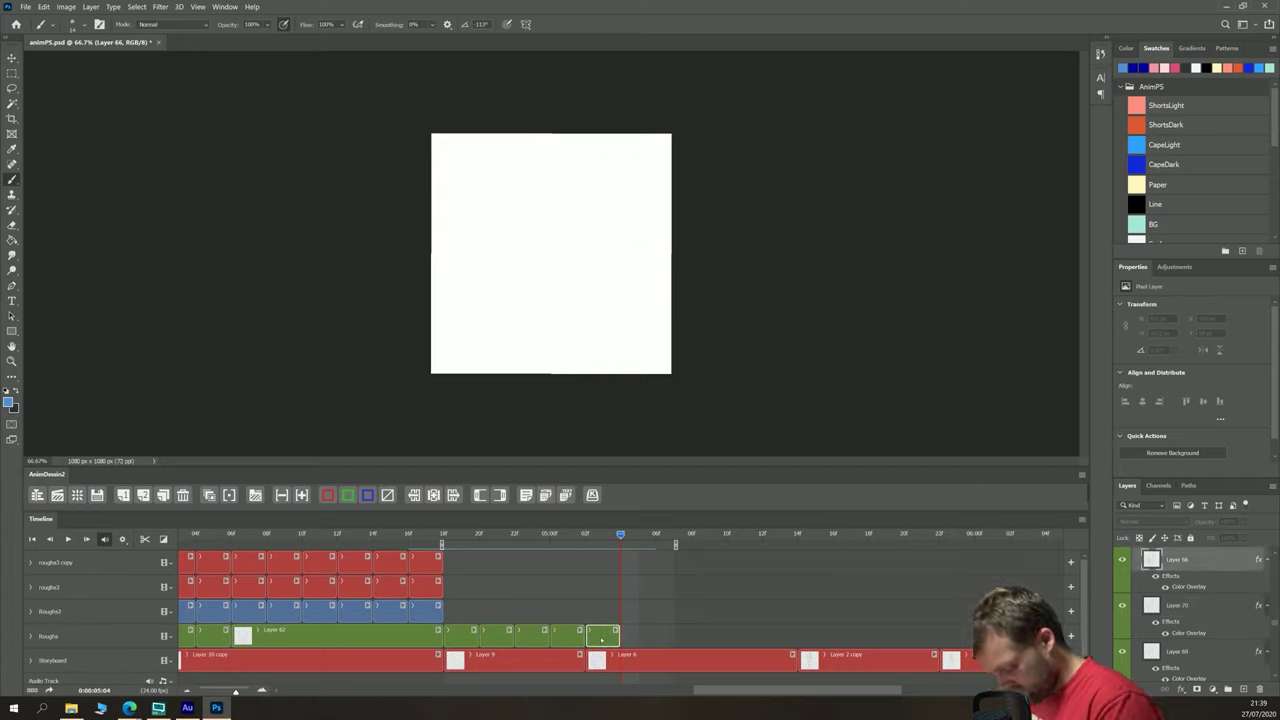
click(143, 495)
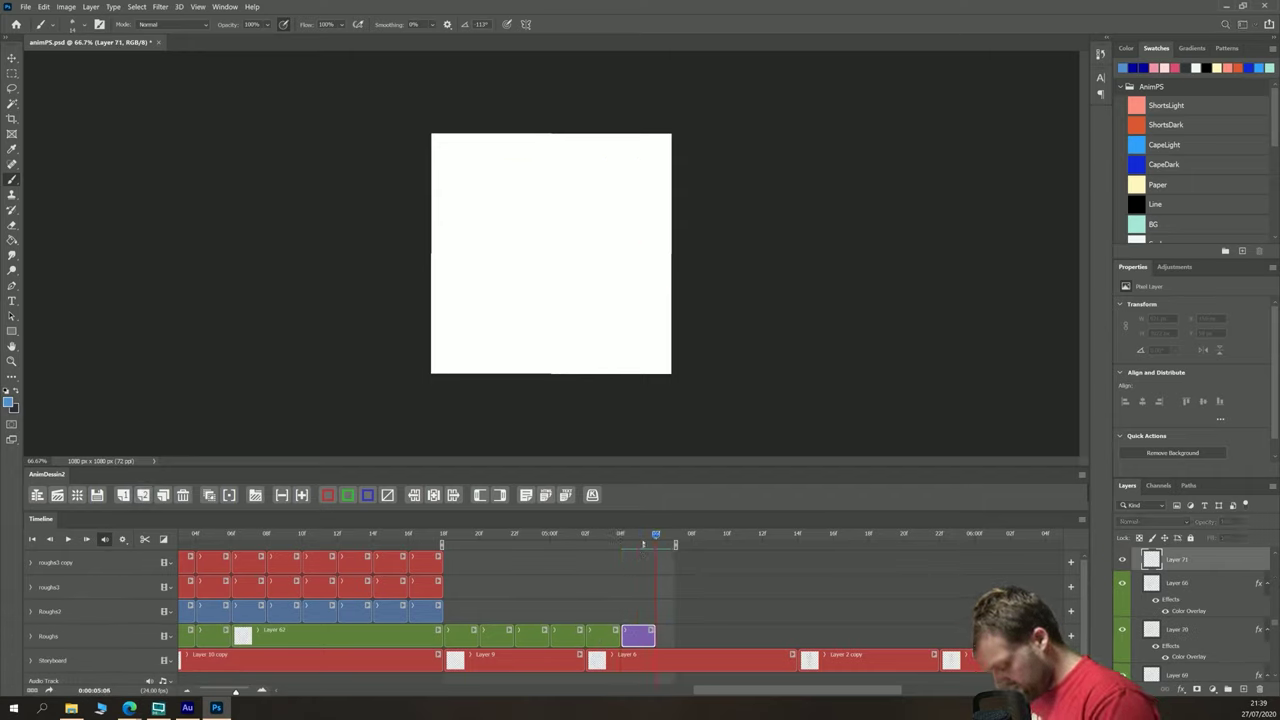
click(347, 495)
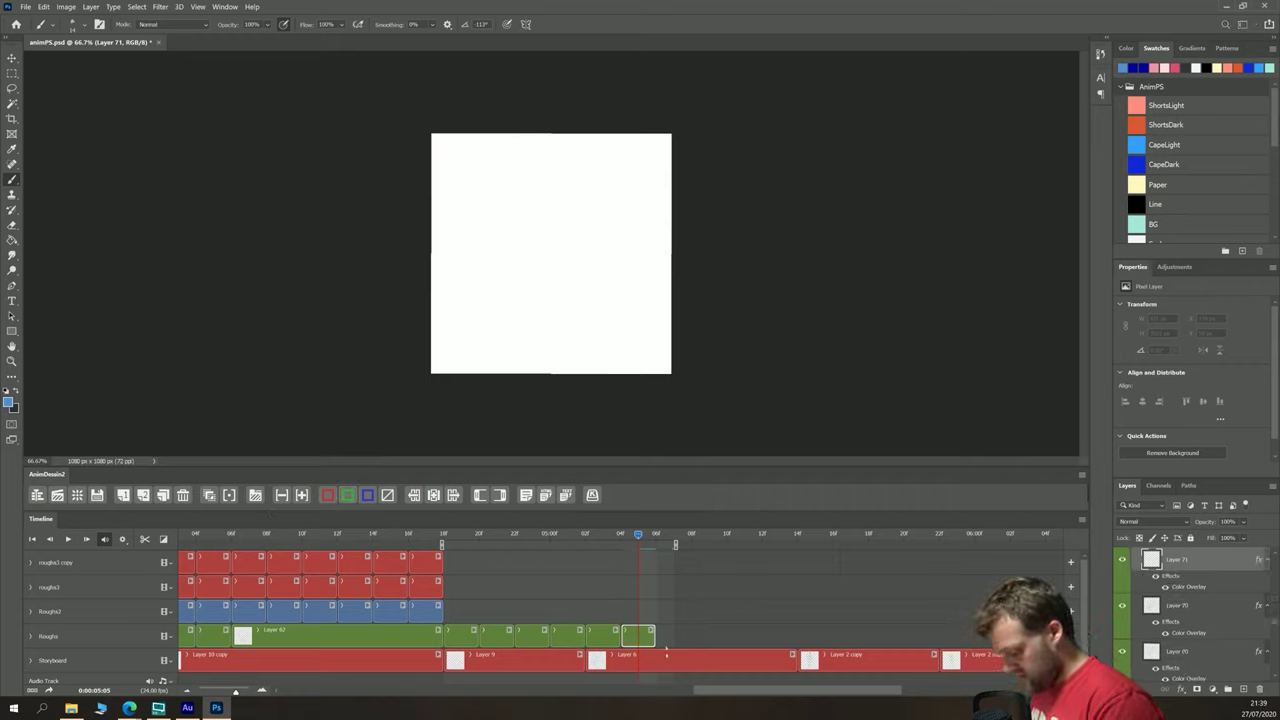
drag(654, 636, 690, 636)
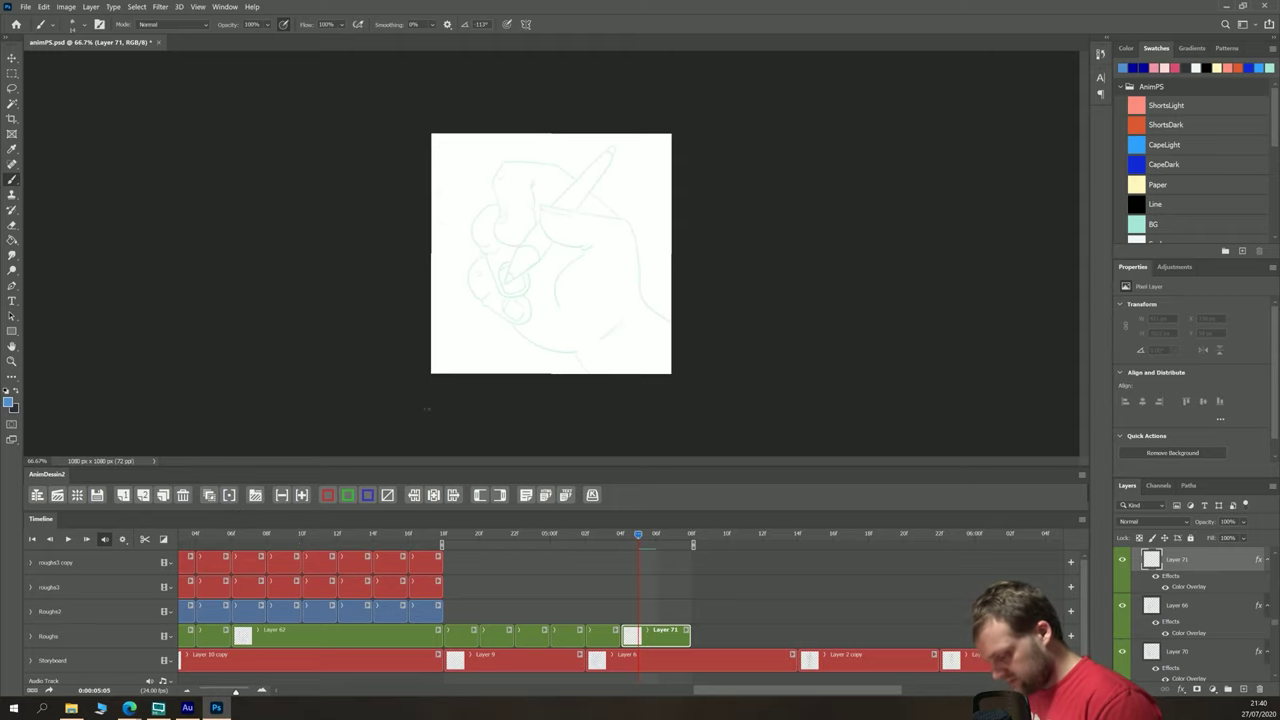
key(ctrl+plus)
key(ctrl+plus)
key(ctrl+plus)
key(space)
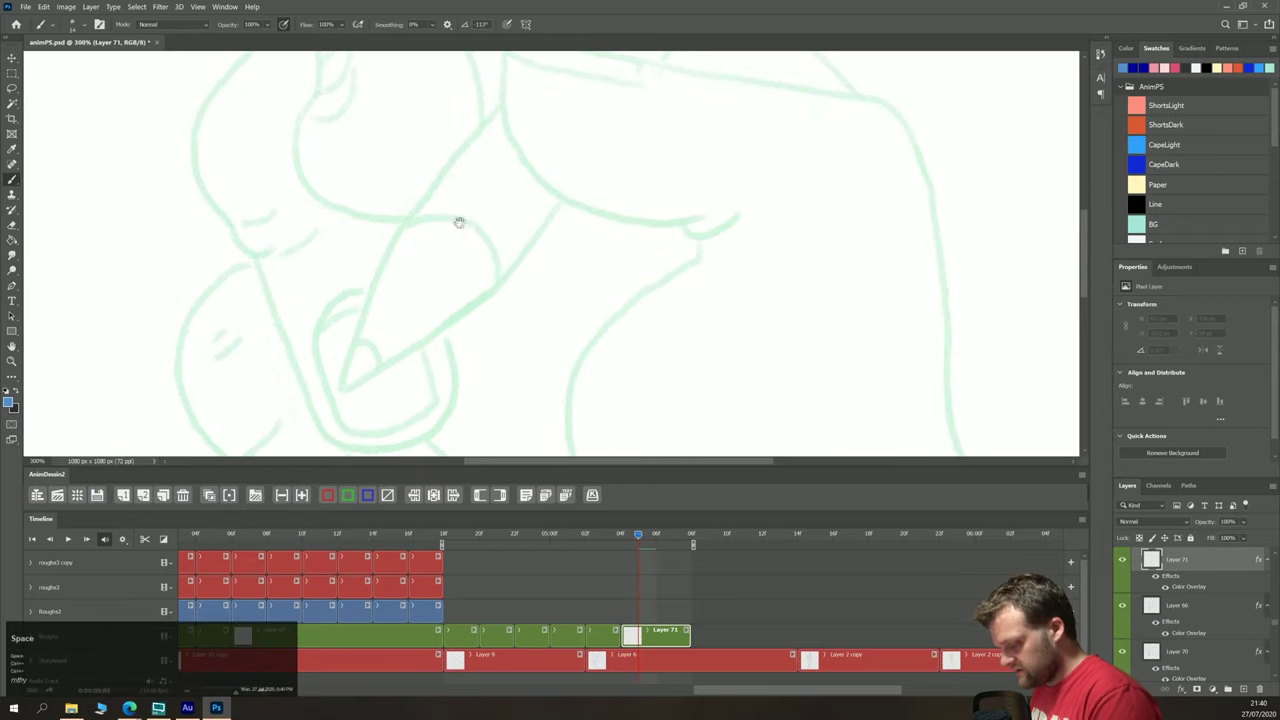
Step: Trace the top of the thumb and the back of the hand down to the wrist, with short crease strokes at the palm's heel
drag(457, 224, 373, 383)
key(b)
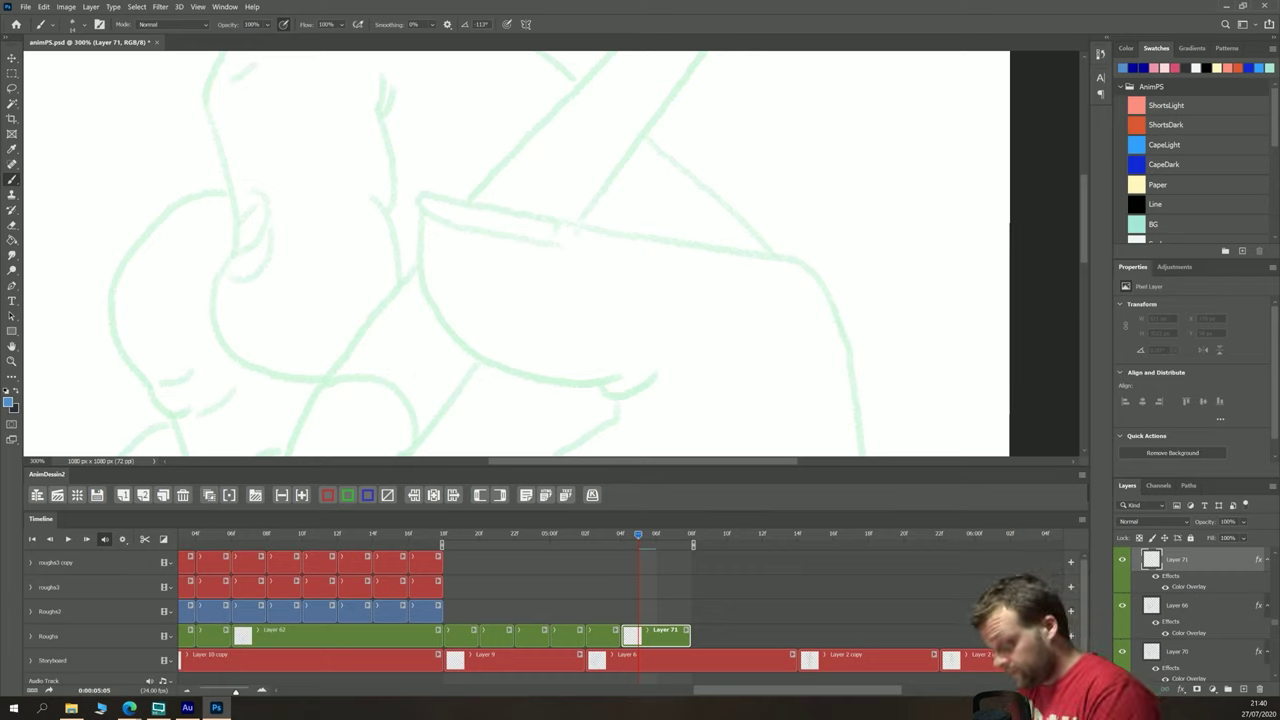
mouse_move(558, 216)
mouse_down()
mouse_move(432, 198)
mouse_move(421, 212)
mouse_move(560, 244)
mouse_move(567, 224)
mouse_move(752, 254)
mouse_move(834, 296)
mouse_move(866, 436)
mouse_up()
key(space)
mouse_move(611, 314)
mouse_down()
mouse_move(556, 190)
mouse_move(623, 286)
mouse_move(632, 404)
mouse_up()
key(space)
mouse_move(543, 371)
mouse_down()
mouse_move(423, 223)
mouse_move(623, 337)
mouse_move(766, 286)
mouse_move(852, 291)
mouse_up()
key(space)
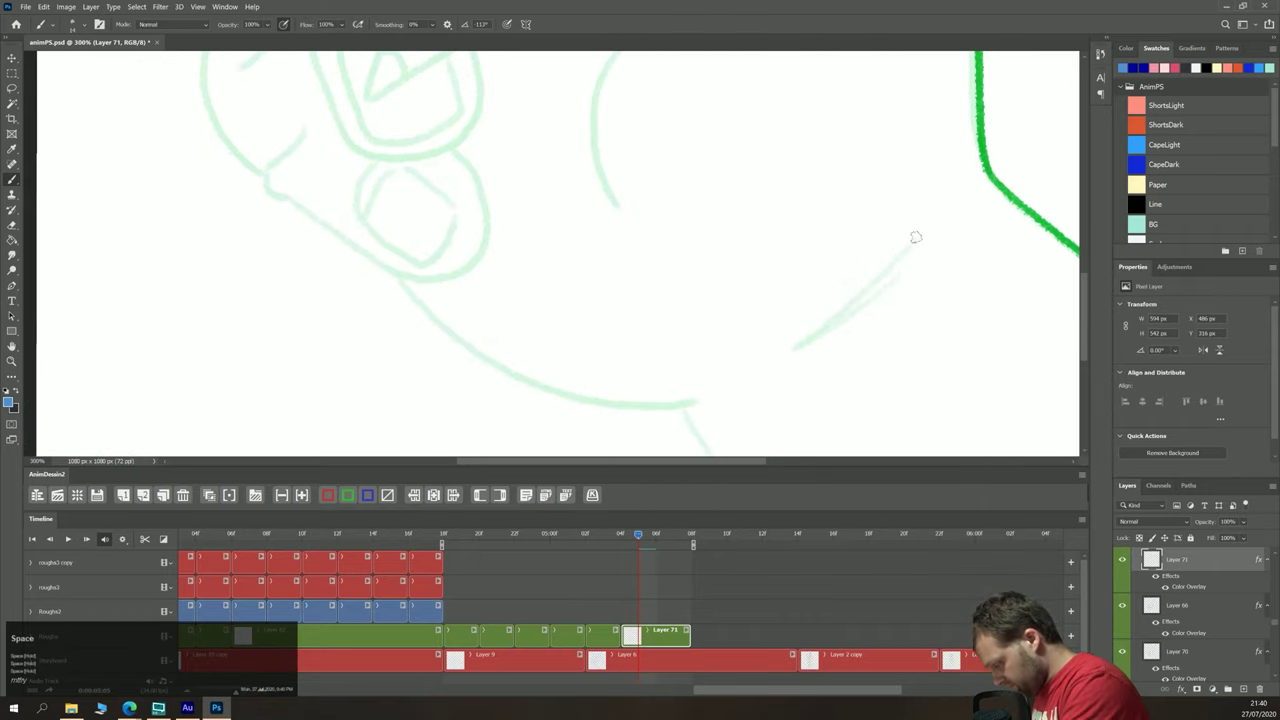
drag(915, 237, 792, 350)
drag(898, 278, 816, 336)
Step: Trace the lower wrist line and the curved underside of the palm up to the lowest finger
key(space)
mouse_move(622, 424)
mouse_down()
mouse_move(360, 219)
mouse_move(486, 295)
mouse_up()
key(space)
drag(369, 231, 508, 366)
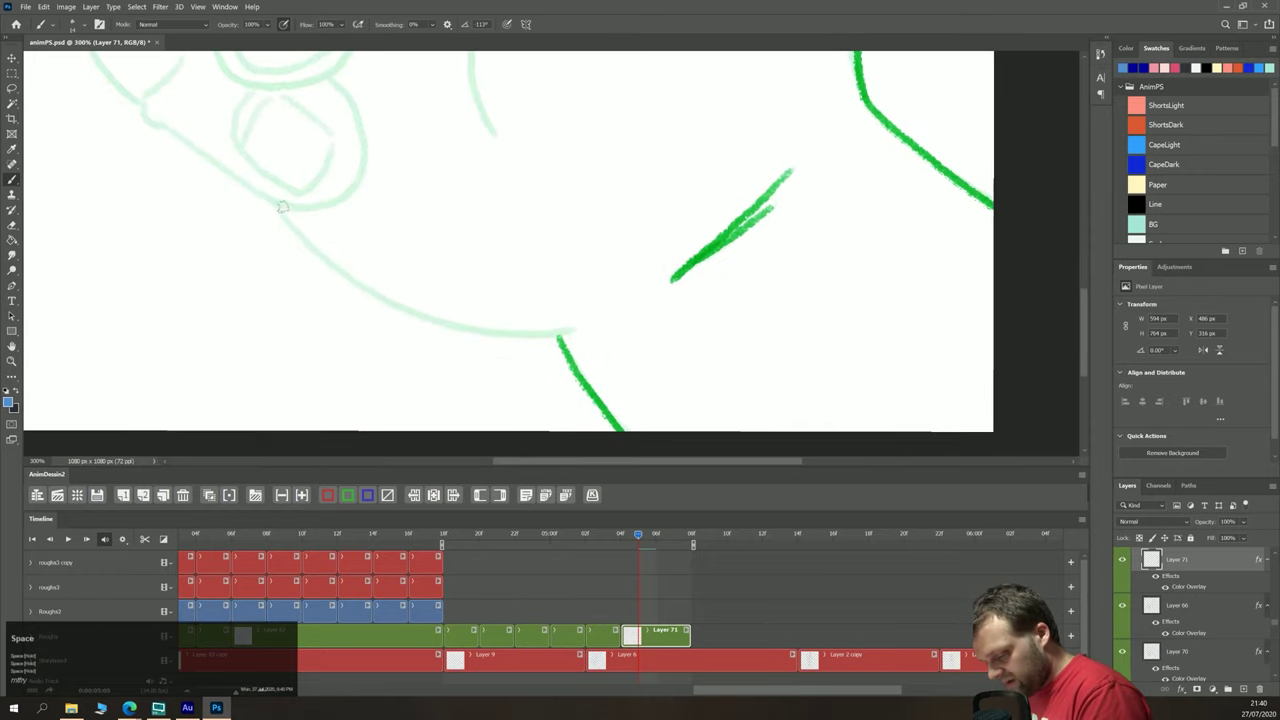
mouse_move(281, 205)
mouse_down()
mouse_move(344, 278)
mouse_move(455, 335)
mouse_move(586, 328)
mouse_up()
Step: Trace the lowest finger's nail, rounded tip, underside and joint fold
key(space)
drag(302, 283, 474, 391)
mouse_move(506, 250)
mouse_down()
mouse_move(492, 307)
mouse_move(535, 345)
mouse_move(564, 345)
mouse_move(591, 300)
mouse_move(549, 262)
mouse_move(485, 253)
mouse_move(524, 252)
mouse_move(495, 305)
mouse_up()
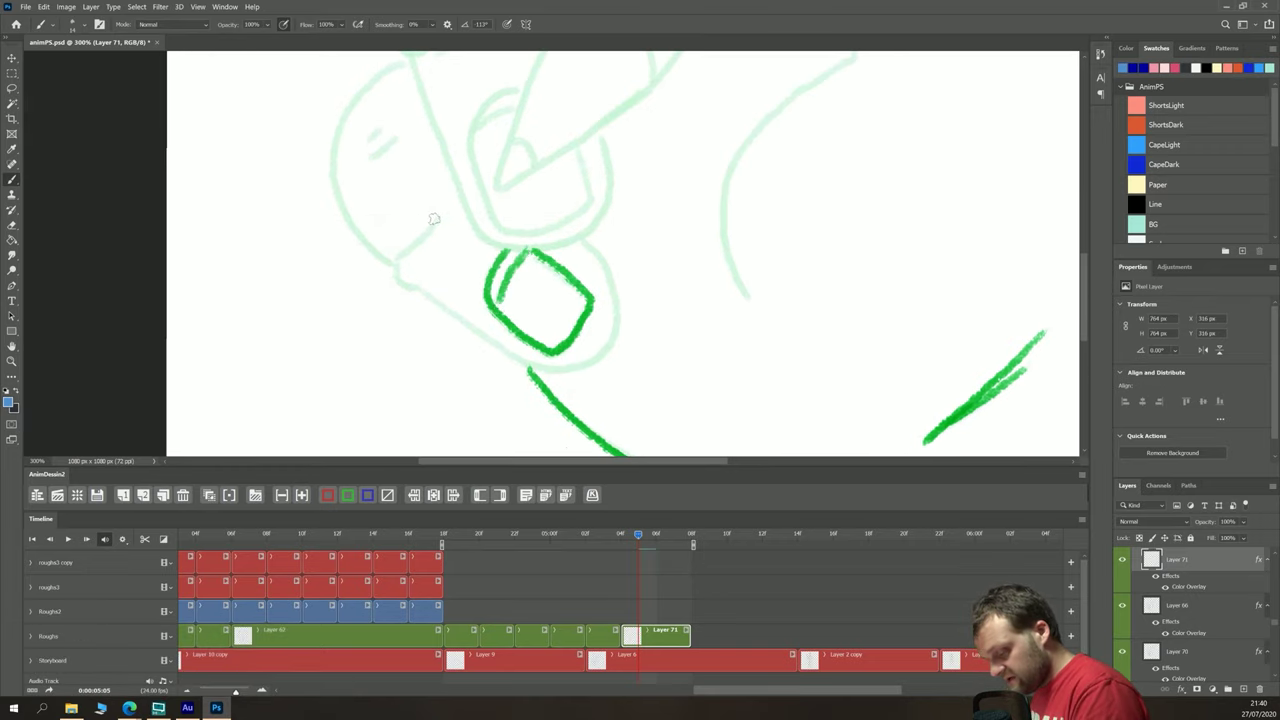
mouse_move(434, 218)
mouse_down()
mouse_move(396, 279)
mouse_move(424, 267)
mouse_move(423, 292)
mouse_move(542, 367)
mouse_move(594, 358)
mouse_move(588, 242)
mouse_up()
Step: Trace the bent outer edge of the lowest finger and its small knuckle marks
key(space)
drag(338, 180, 436, 305)
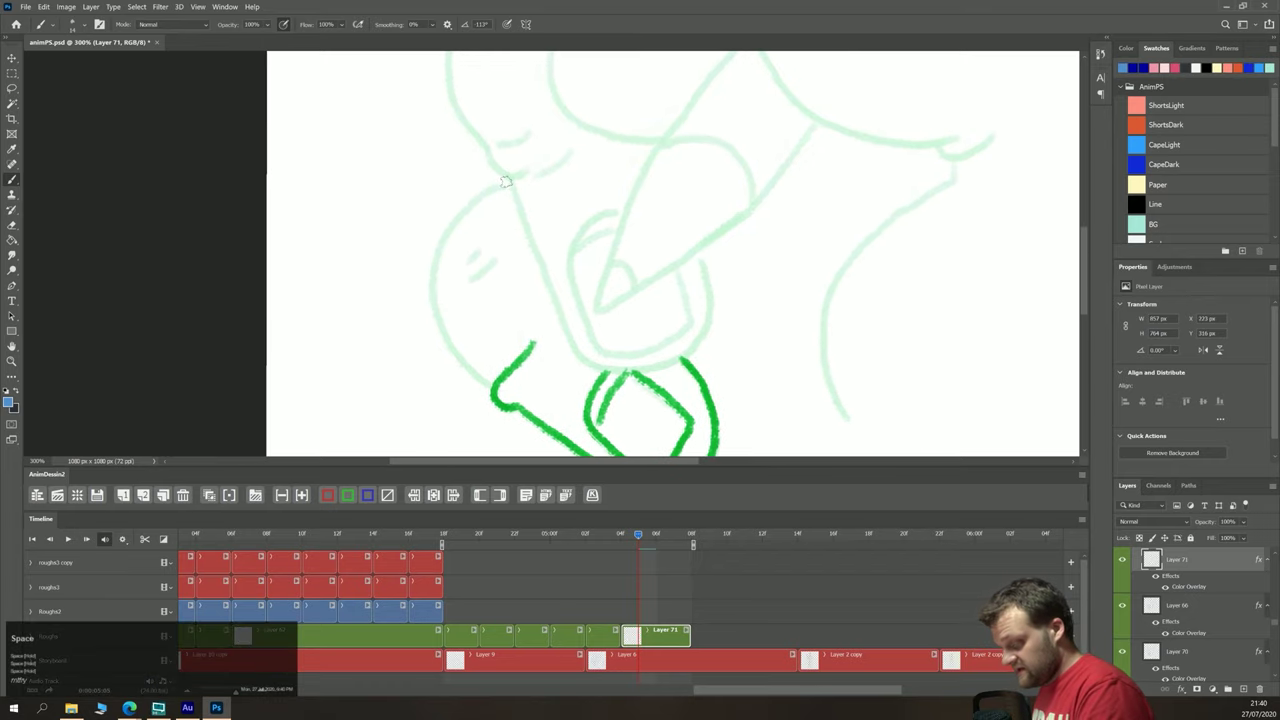
mouse_move(506, 181)
mouse_down()
mouse_move(446, 240)
mouse_move(436, 302)
mouse_move(457, 355)
mouse_move(500, 385)
mouse_up()
mouse_move(497, 260)
mouse_down()
mouse_move(471, 281)
mouse_move(470, 263)
mouse_move(403, 314)
mouse_up()
Step: Trace the outer edge and joint folds of the second finger from the bottom
key(space)
drag(414, 185, 465, 354)
mouse_move(548, 205)
mouse_down()
mouse_move(490, 222)
mouse_move(432, 292)
mouse_up()
key(ctrl+z)
mouse_move(521, 205)
mouse_down()
mouse_move(459, 251)
mouse_move(427, 322)
mouse_move(435, 361)
mouse_move(470, 403)
mouse_move(503, 419)
mouse_move(542, 392)
mouse_up()
Step: Trace the second-lowest finger's long edge, rounded tip and nail around the pen point
key(space)
drag(398, 427, 334, 191)
mouse_move(424, 198)
mouse_down()
mouse_move(496, 374)
mouse_move(580, 378)
mouse_move(609, 347)
mouse_move(607, 260)
mouse_up()
mouse_move(530, 222)
mouse_down()
mouse_move(489, 255)
mouse_move(486, 303)
mouse_move(507, 350)
mouse_move(547, 357)
mouse_move(597, 326)
mouse_move(581, 258)
mouse_move(529, 242)
mouse_move(490, 278)
mouse_up()
Step: Trace the pen's pointed tip, curved grip line and lower shaft up to the thumb
key(space)
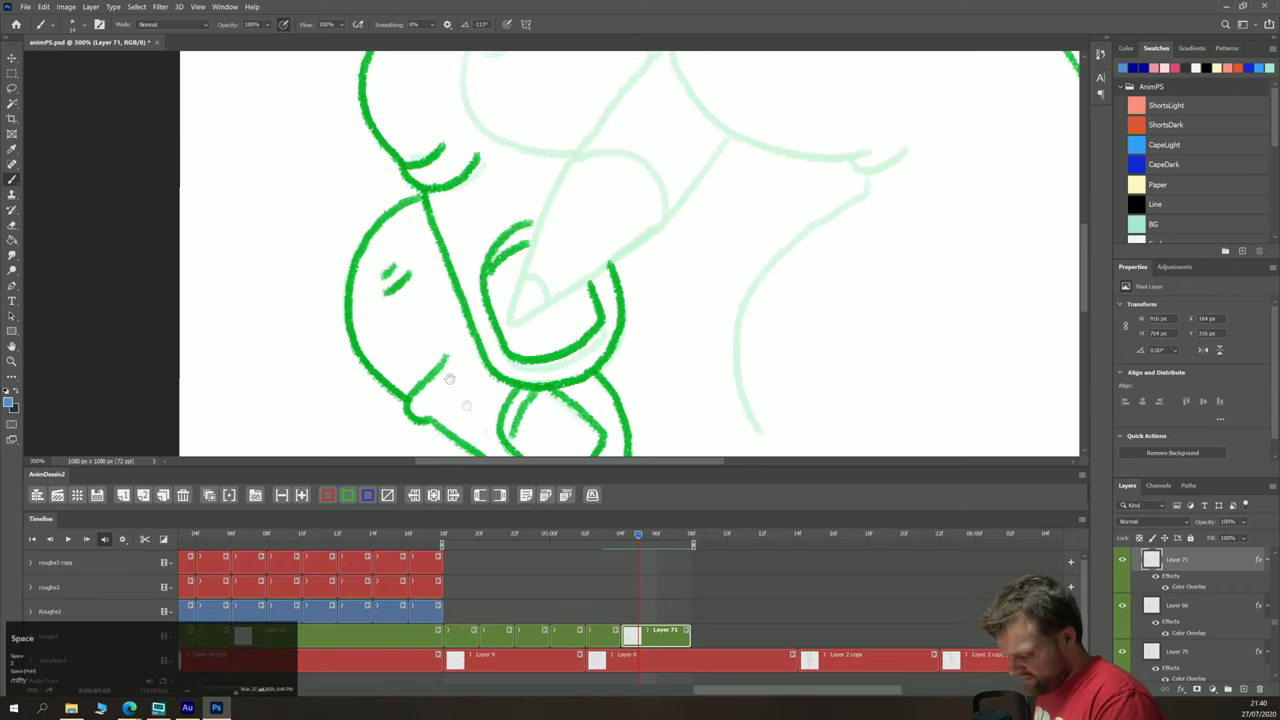
mouse_move(524, 174)
mouse_down()
mouse_move(429, 231)
mouse_move(428, 360)
mouse_move(405, 430)
mouse_move(571, 329)
mouse_move(562, 278)
mouse_move(466, 266)
mouse_up()
drag(573, 328, 628, 240)
drag(565, 142, 468, 258)
drag(368, 137, 386, 277)
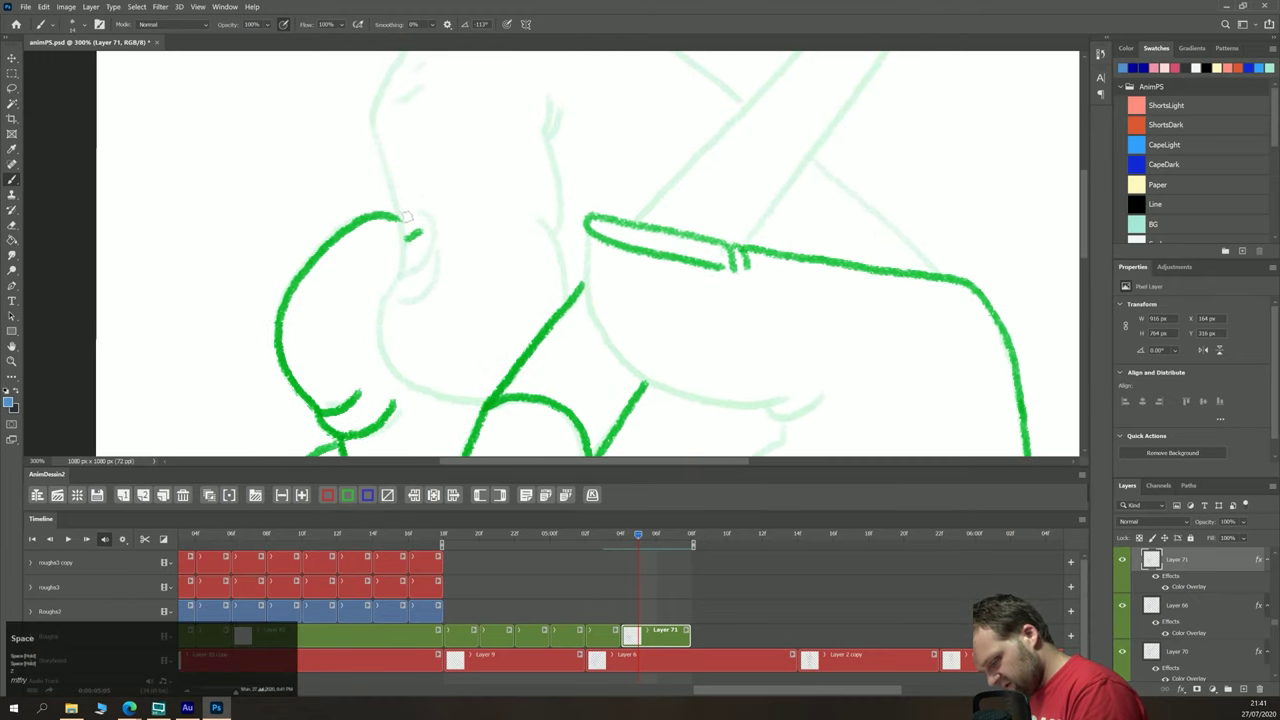
Step: Trace the small nail shape beside the index finger, the finger's rounded lower end and its inner edge with creases
mouse_move(424, 216)
mouse_down()
mouse_move(434, 288)
mouse_move(409, 311)
mouse_move(394, 296)
mouse_move(418, 270)
mouse_up()
mouse_move(390, 187)
mouse_down()
mouse_move(392, 298)
mouse_move(376, 362)
mouse_move(494, 405)
mouse_up()
mouse_move(566, 292)
mouse_down()
mouse_move(545, 224)
mouse_move(547, 85)
mouse_up()
drag(547, 138, 560, 106)
Step: Trace the index finger's outer edge and top of the hand, the pen's upper shaft and end, and the line behind it
key(space)
drag(355, 232, 351, 300)
drag(465, 182, 486, 291)
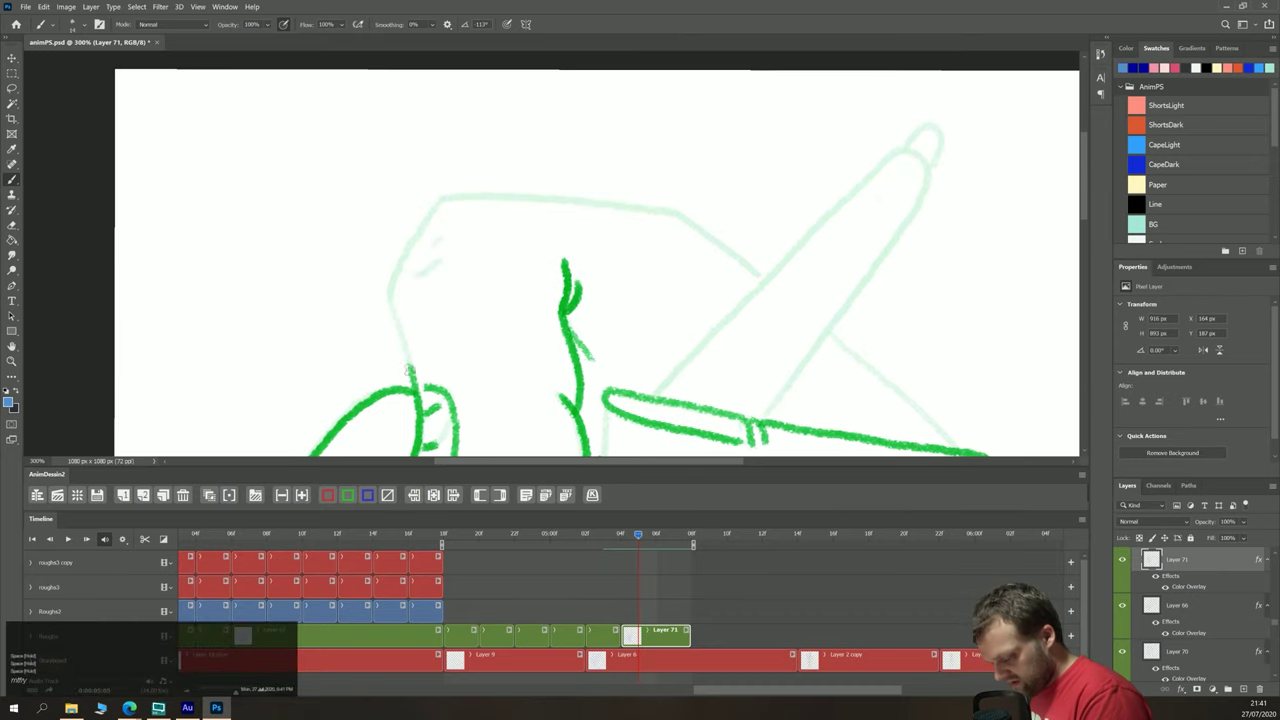
mouse_move(410, 376)
mouse_down()
mouse_move(390, 298)
mouse_move(439, 202)
mouse_move(677, 214)
mouse_move(768, 282)
mouse_move(769, 328)
mouse_move(459, 211)
mouse_move(574, 261)
mouse_move(625, 318)
mouse_up()
key(space)
key(space)
mouse_move(426, 282)
mouse_down()
mouse_move(546, 323)
mouse_move(618, 422)
mouse_move(770, 215)
mouse_move(776, 160)
mouse_move(519, 406)
mouse_up()
mouse_move(803, 165)
mouse_down()
mouse_move(782, 136)
mouse_move(790, 180)
mouse_up()
scroll(581, 307, down, 2)
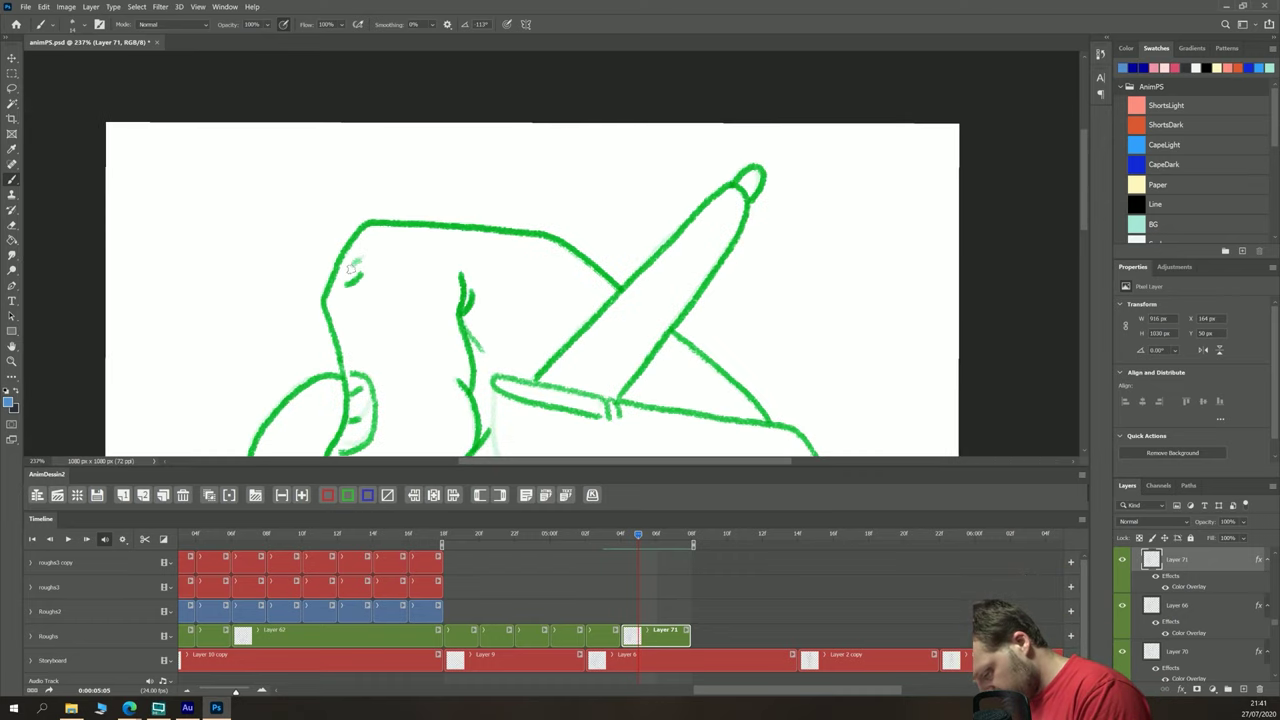
Step: Trace the thumb's underside, the small fold at its base and the curved palm crease below
scroll(380, 372, down, 1)
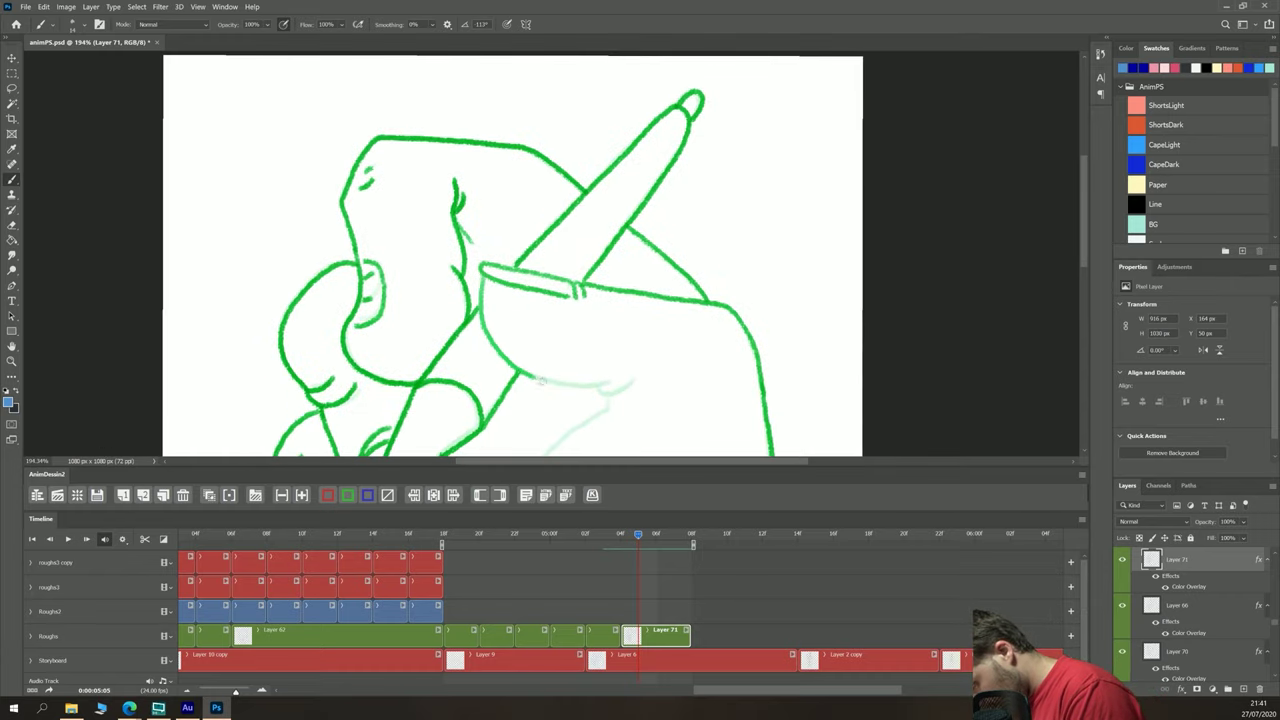
mouse_move(544, 381)
mouse_down()
mouse_move(598, 385)
mouse_move(599, 404)
mouse_move(632, 378)
mouse_up()
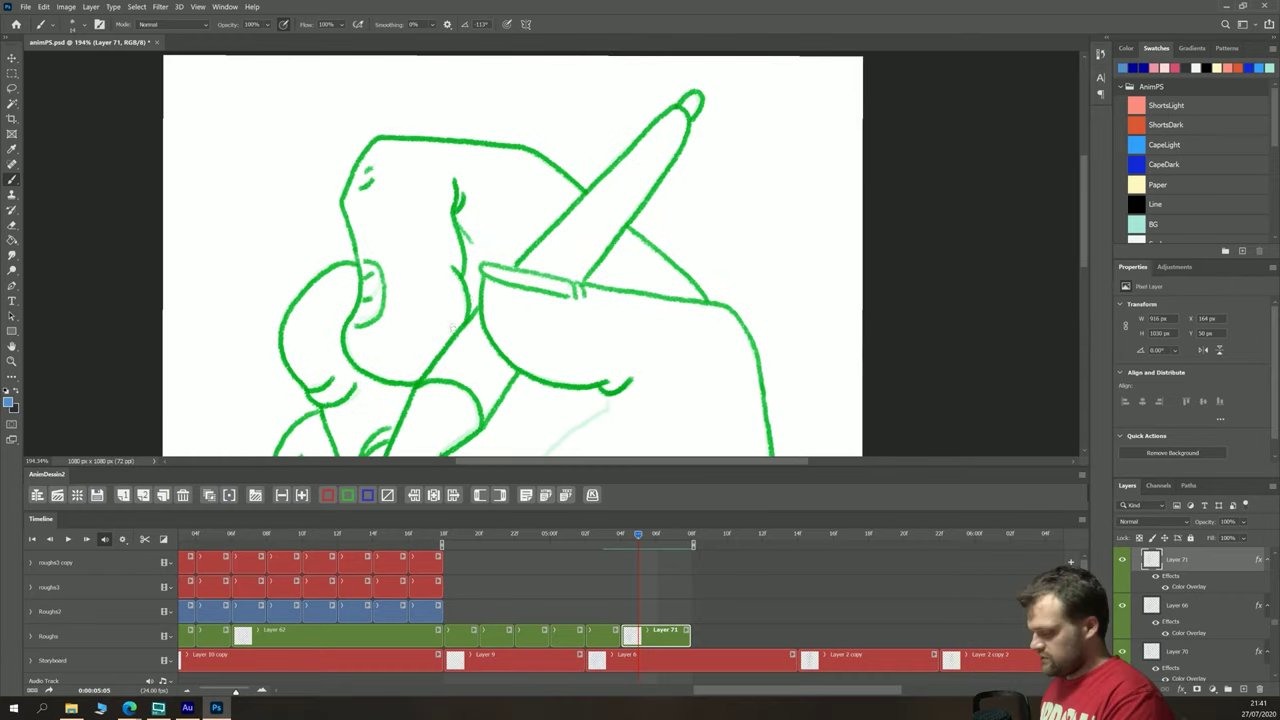
mouse_move(453, 332)
mouse_down()
mouse_move(480, 298)
mouse_move(515, 186)
mouse_move(672, 203)
mouse_move(613, 253)
mouse_move(599, 293)
mouse_move(614, 362)
mouse_up()
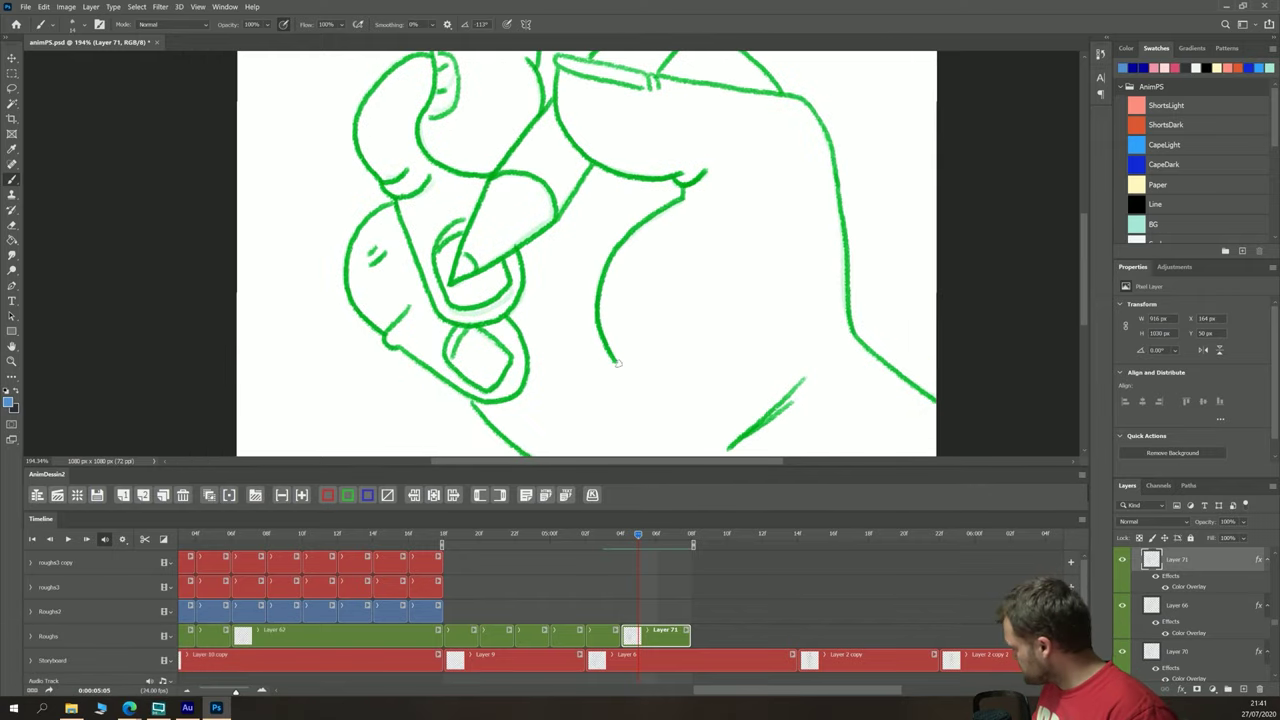
Step: View the canvas at 100% and play back the hand shot to check how it settles
key(ctrl+1)
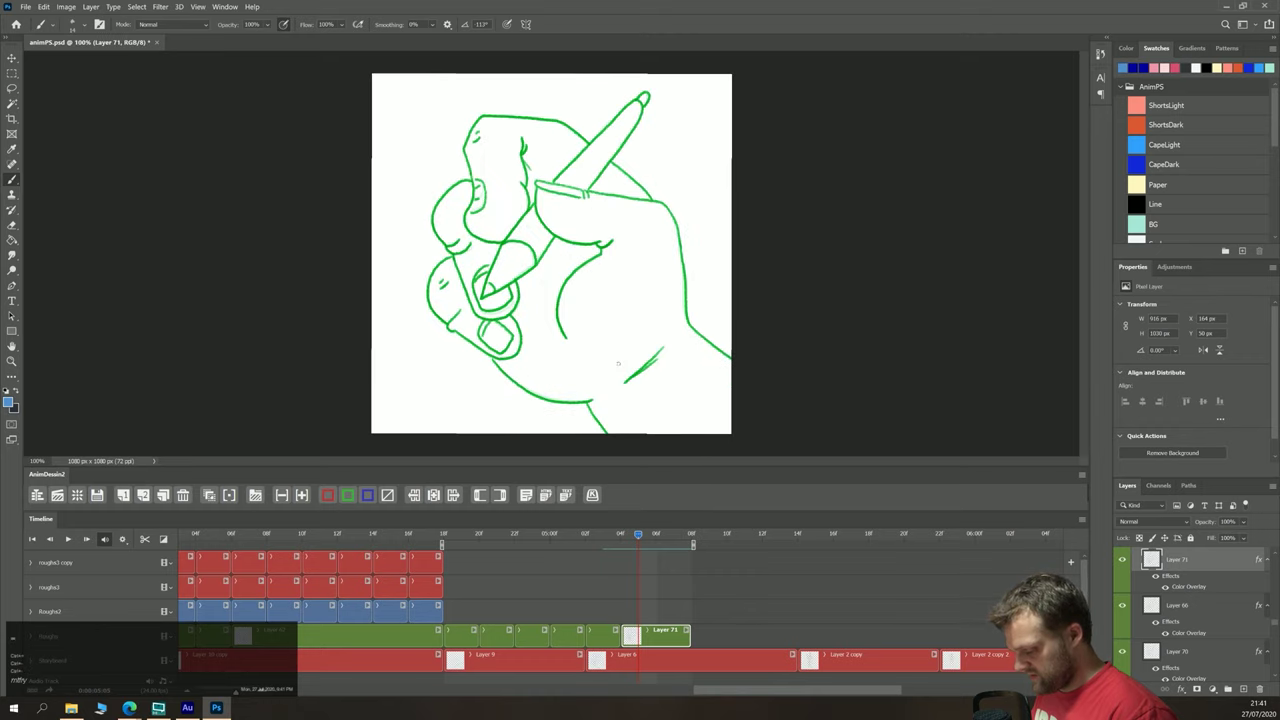
key(space)
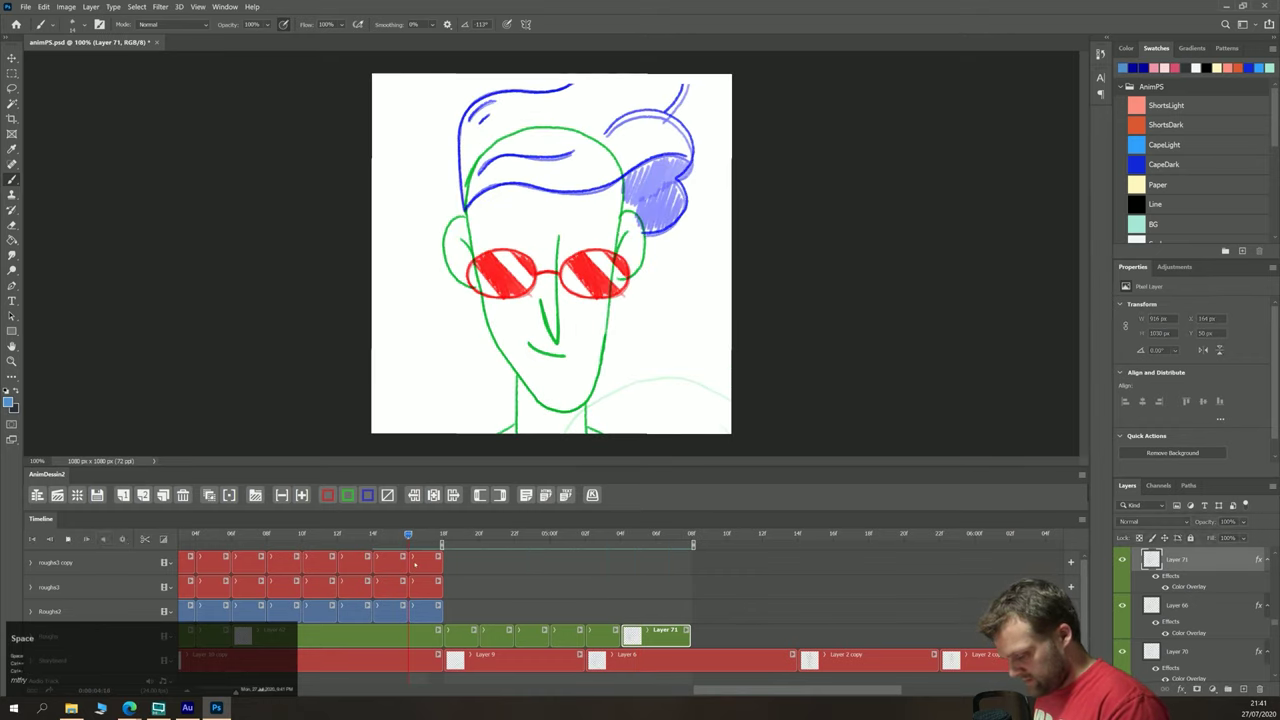
key(space)
key(space)
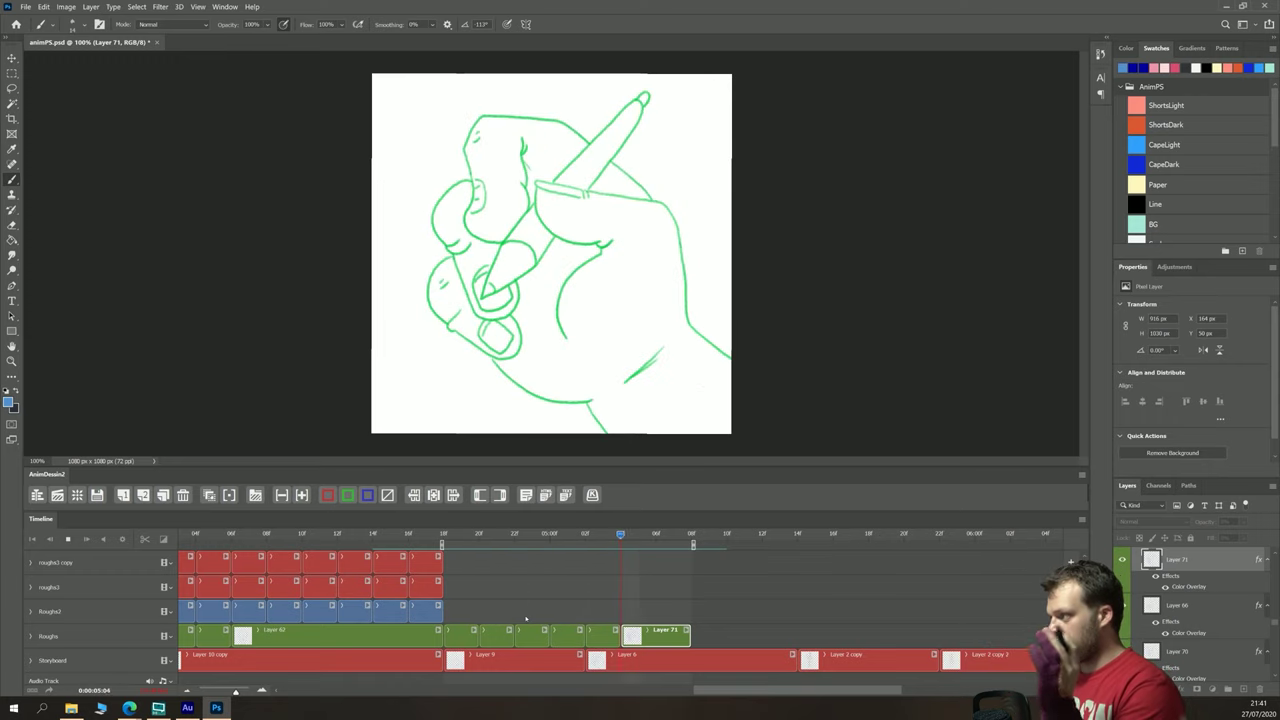
key(space)
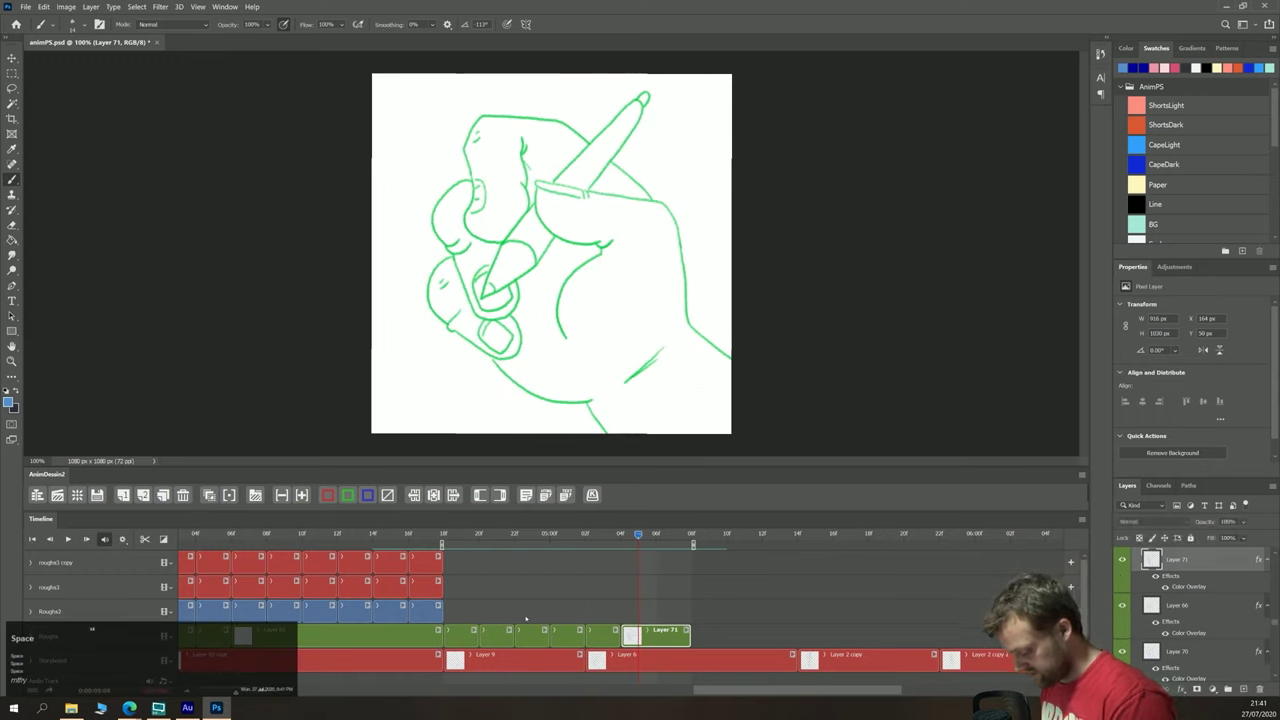
Step: Trim the storyboard's hand clip to end at 05:08, extend the work area to 06:14 and return the playhead to 05:10
drag(792, 661, 690, 661)
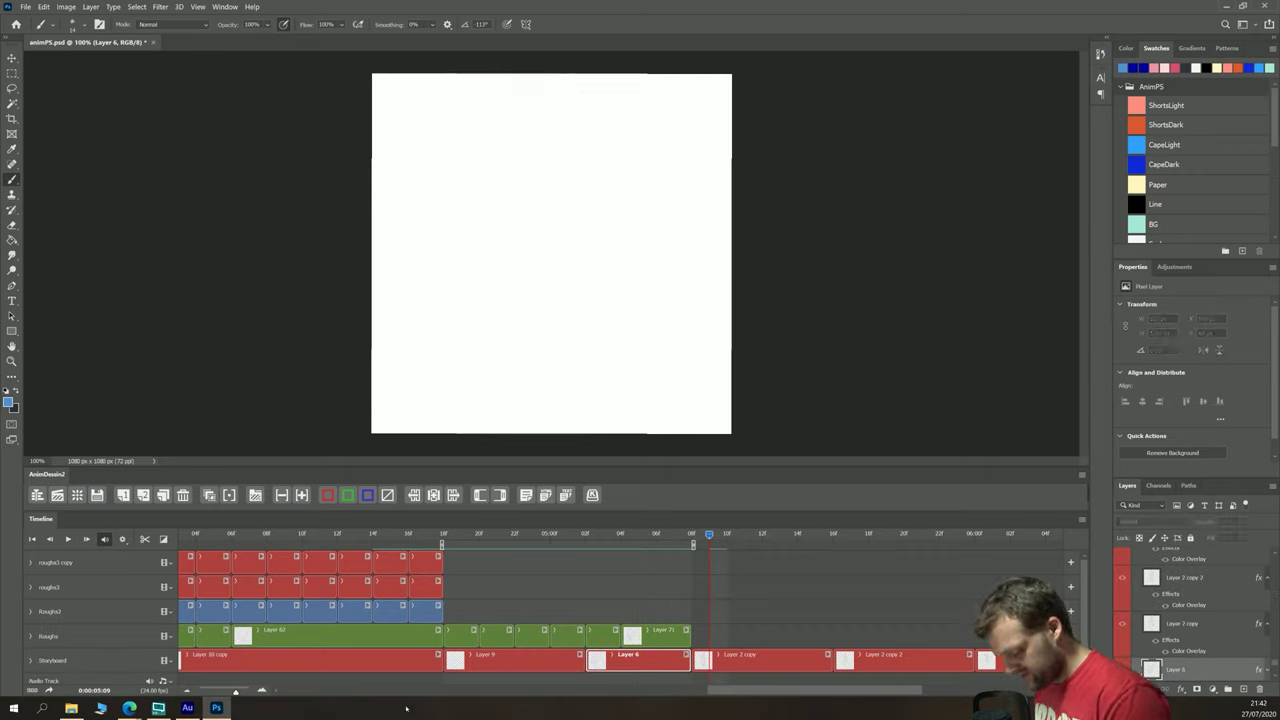
drag(782, 694, 823, 697)
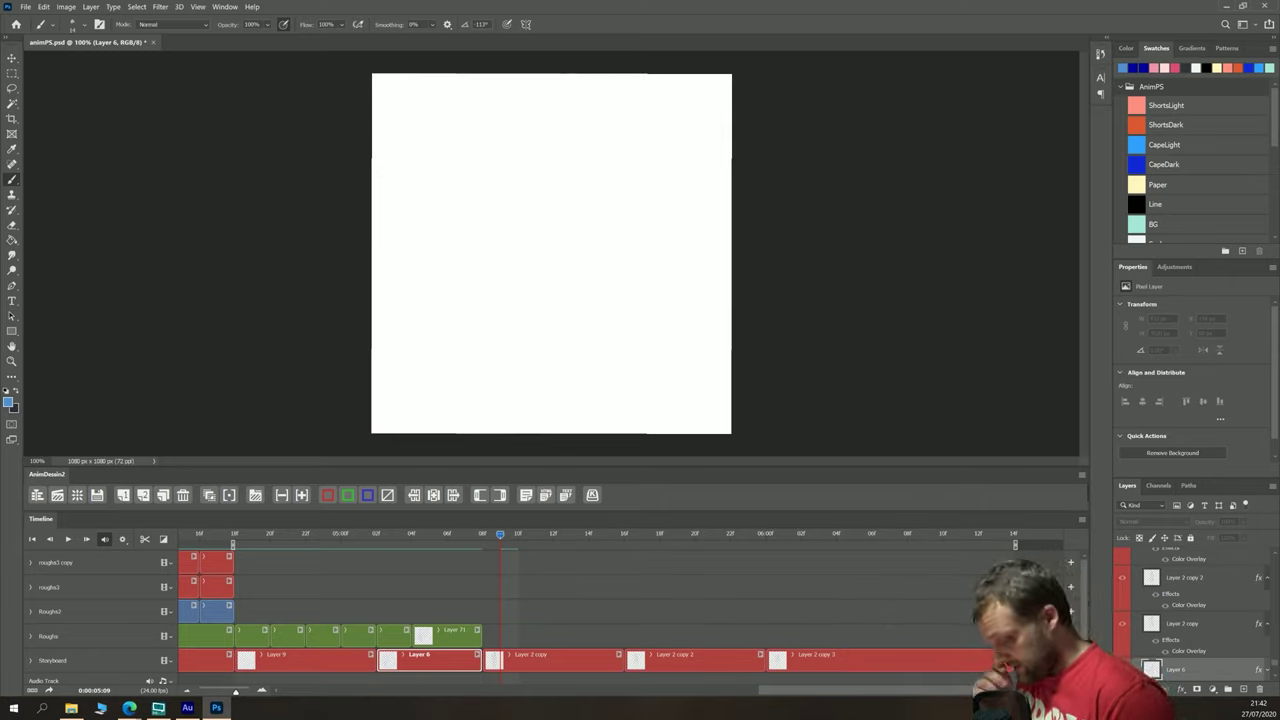
key(space)
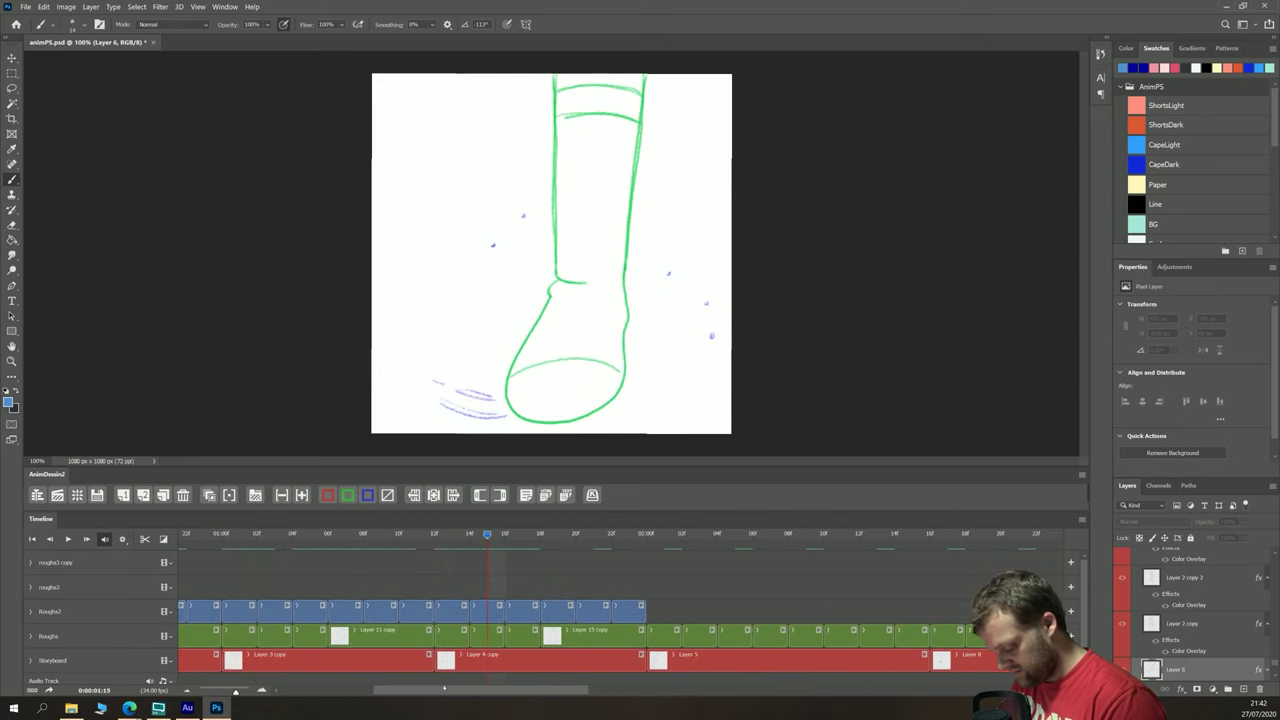
drag(443, 688, 840, 688)
click(473, 536)
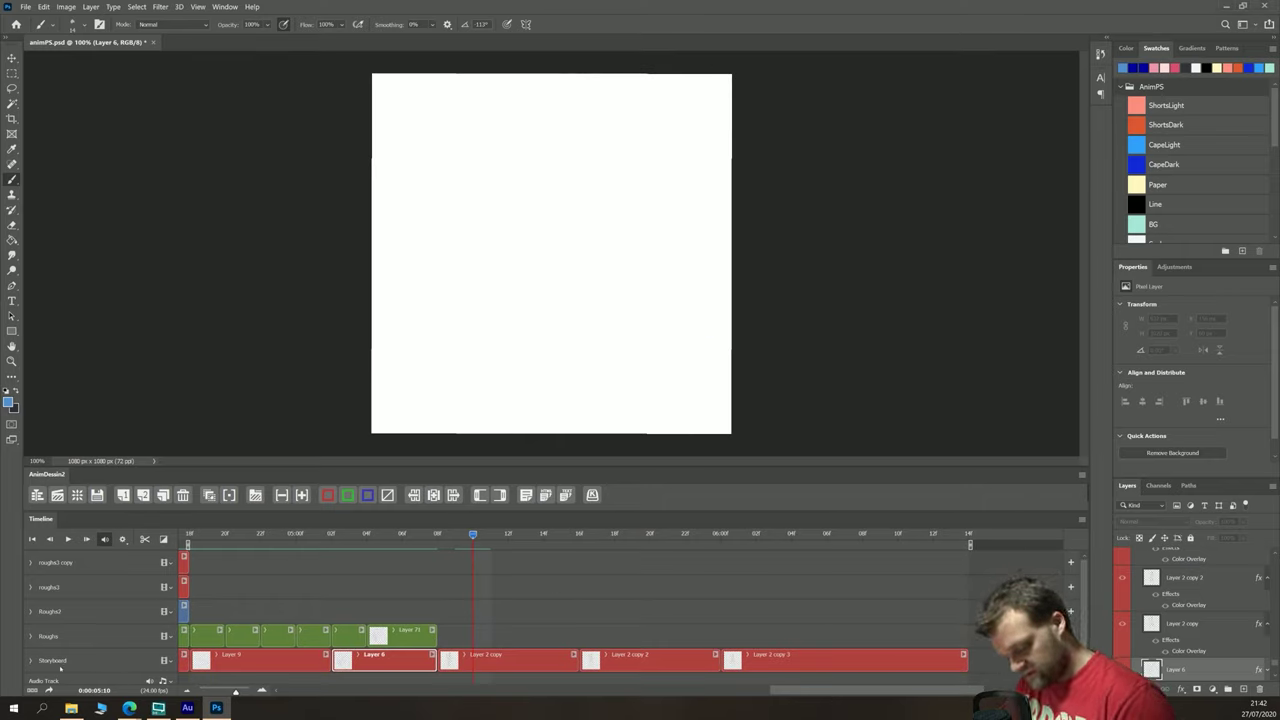
click(59, 668)
click(751, 572)
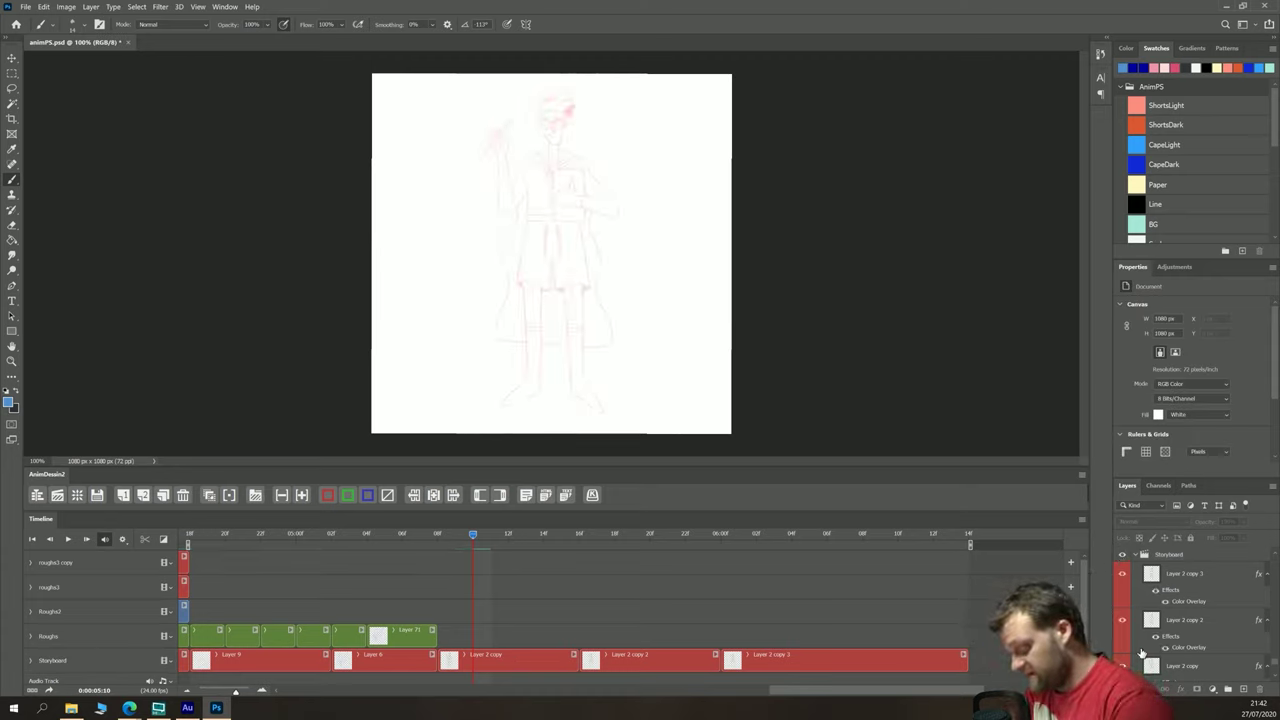
click(417, 632)
click(143, 495)
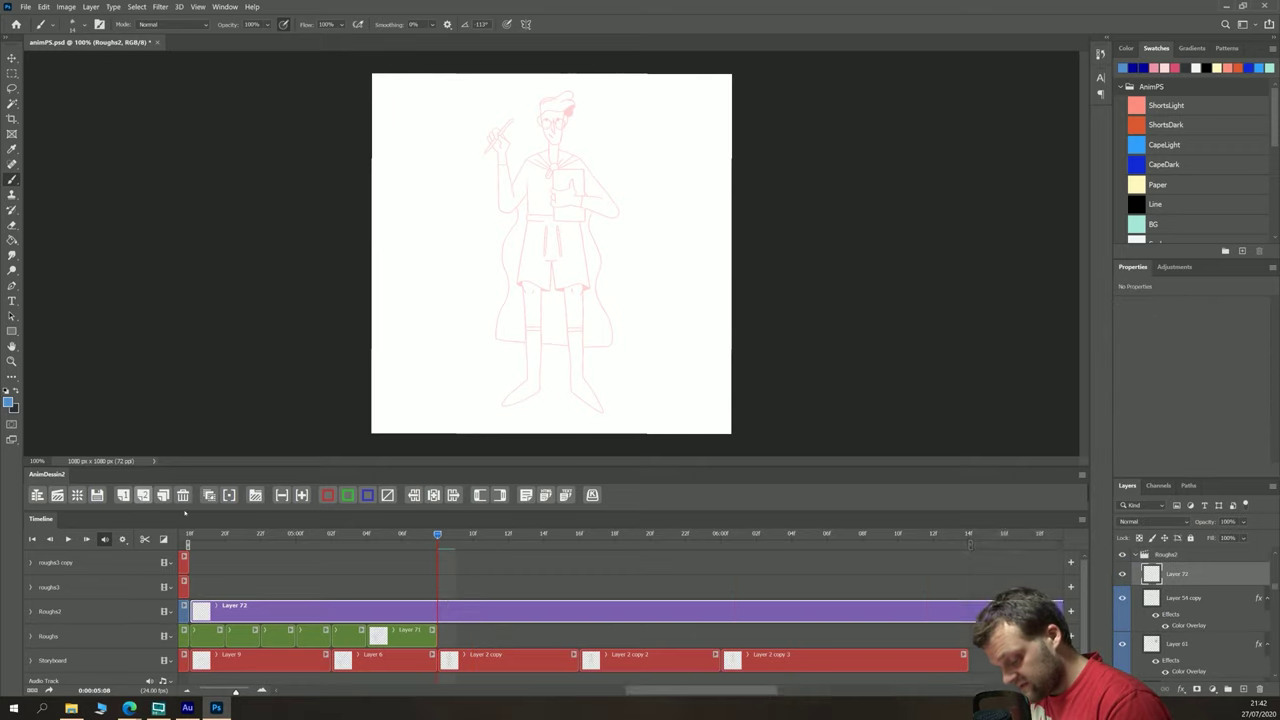
drag(238, 610, 490, 636)
key(Delete)
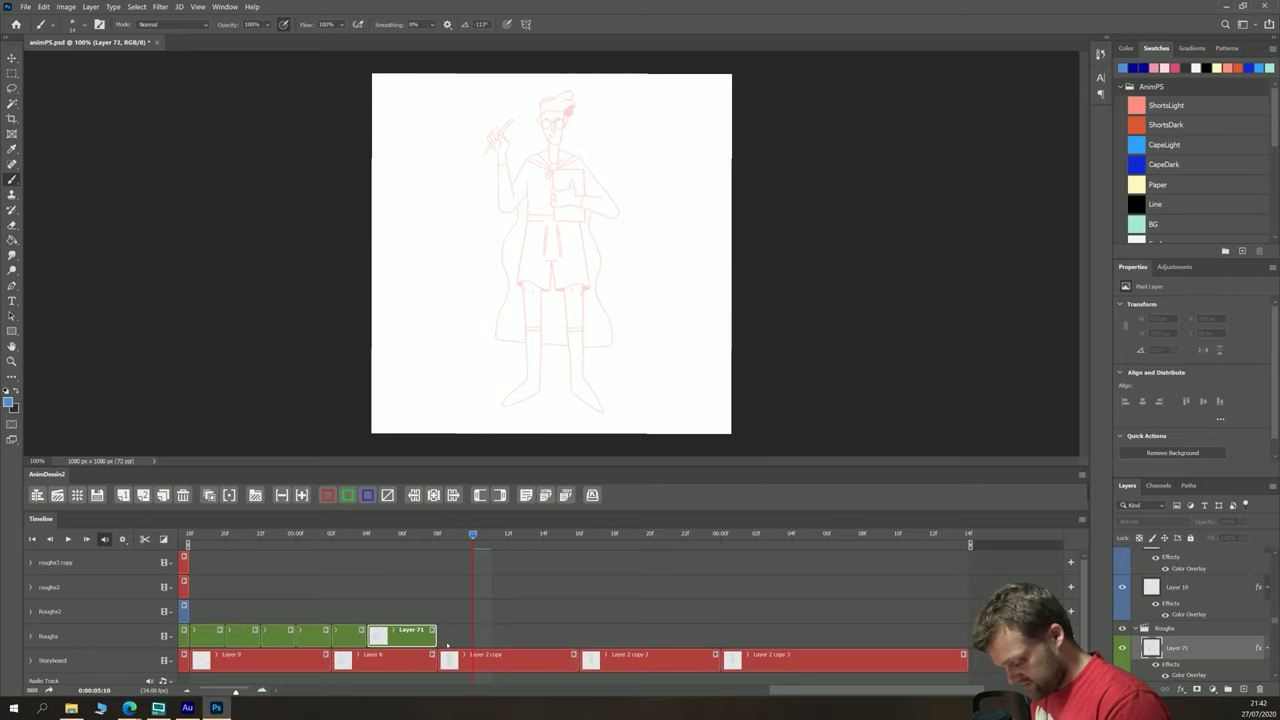
Step: Add a two-frame blank drawing at 05:08 after the final hand frame in the Roughs group and mark it green
key(Left)
key(Left)
click(143, 495)
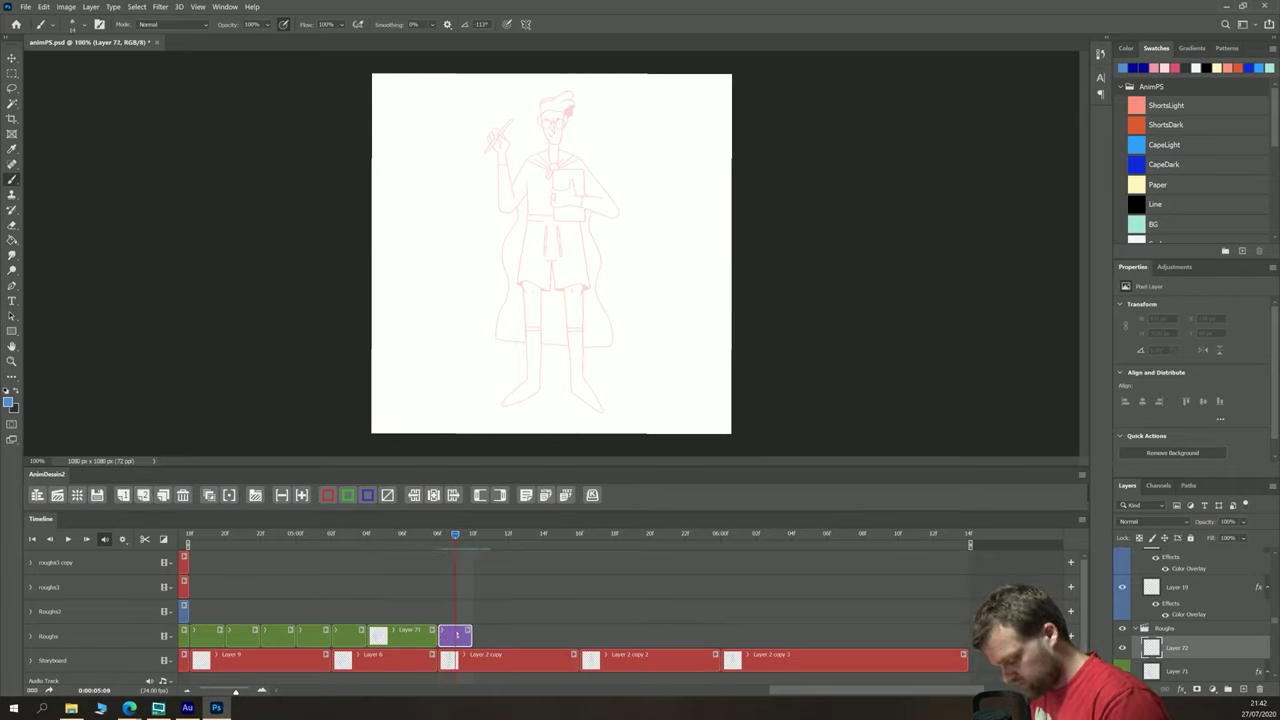
click(347, 495)
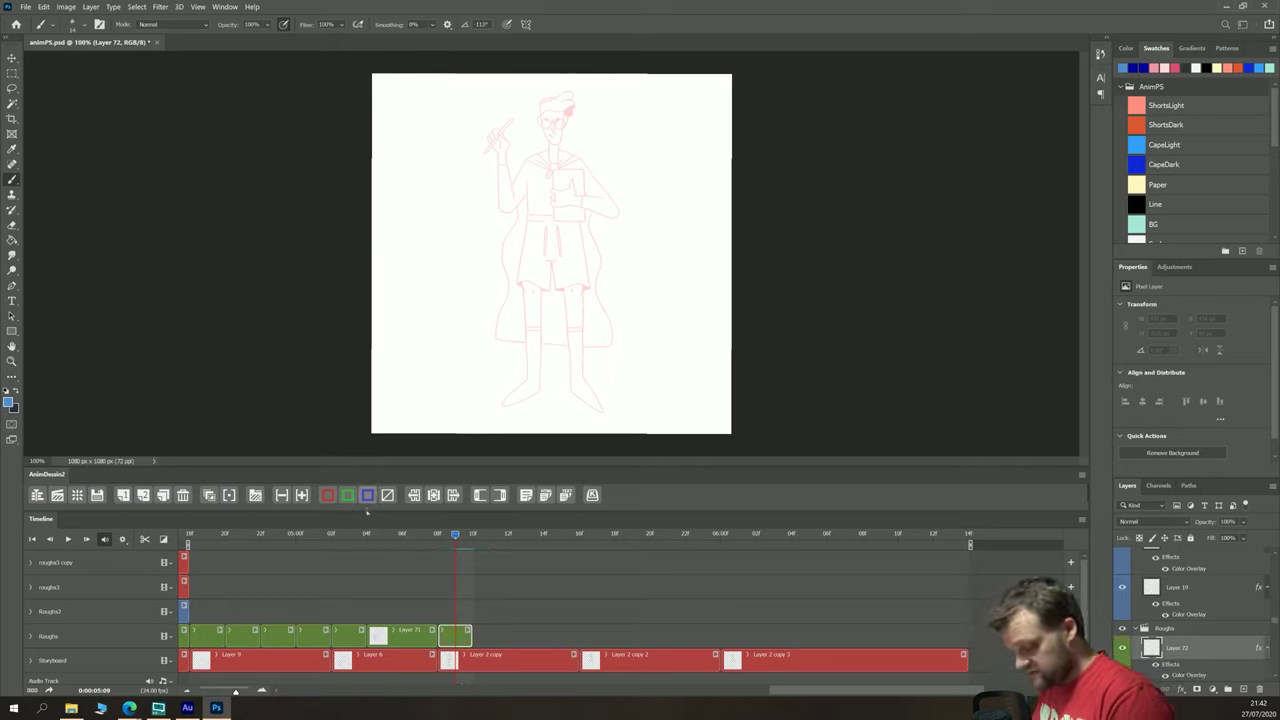
Step: Annotate the full-body figure with an S-curve and arrows to the cape, hair, glasses and elbow, and play back the shot
mouse_move(476, 270)
mouse_down()
mouse_move(494, 290)
mouse_move(430, 310)
mouse_up()
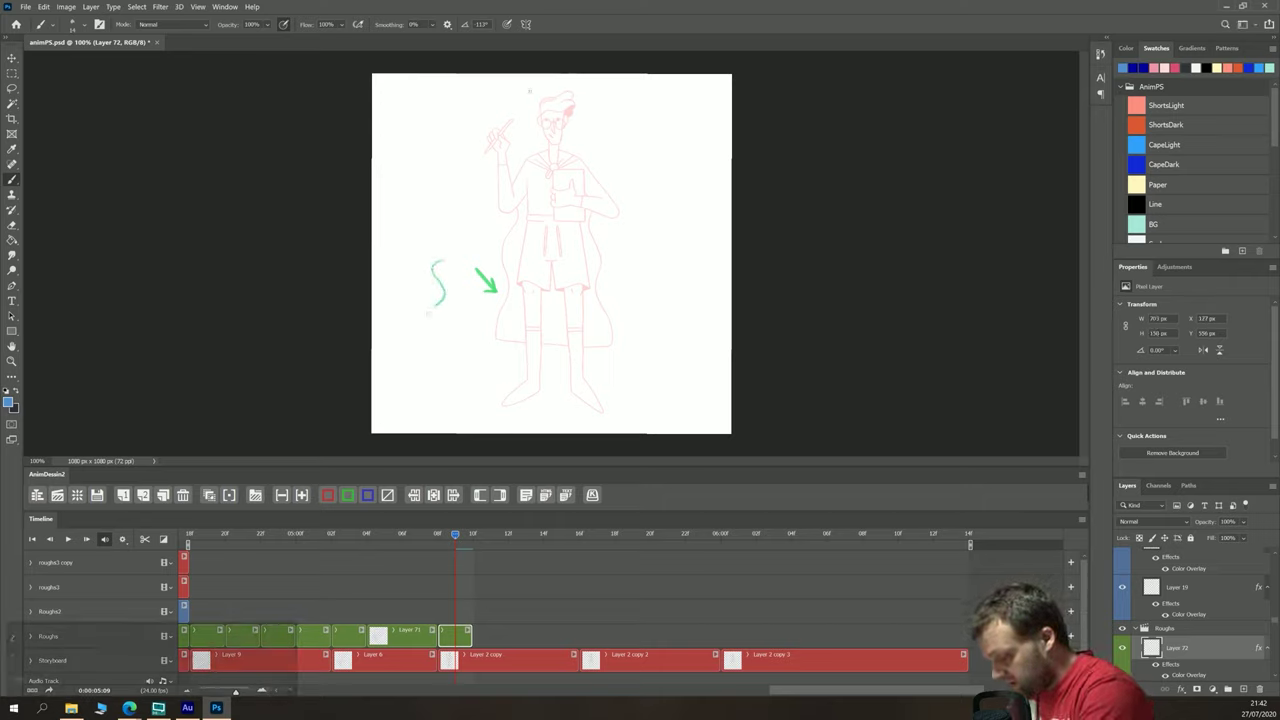
drag(525, 82, 536, 97)
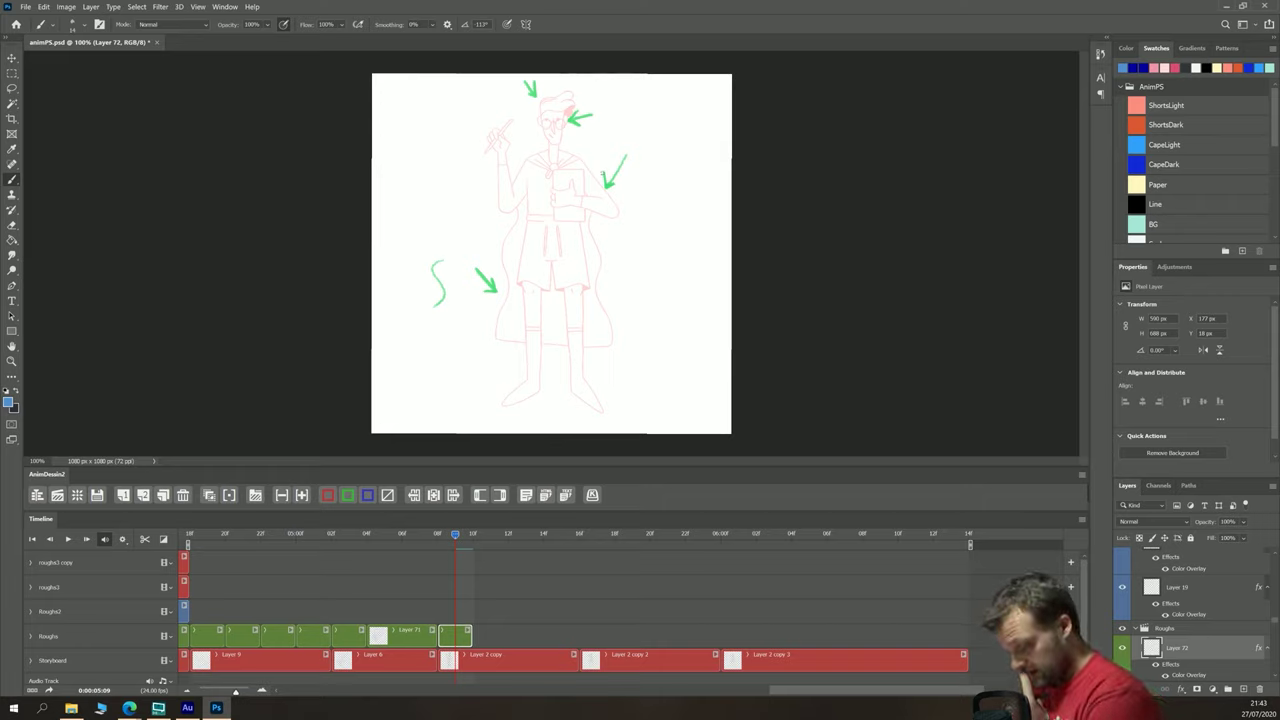
key(space)
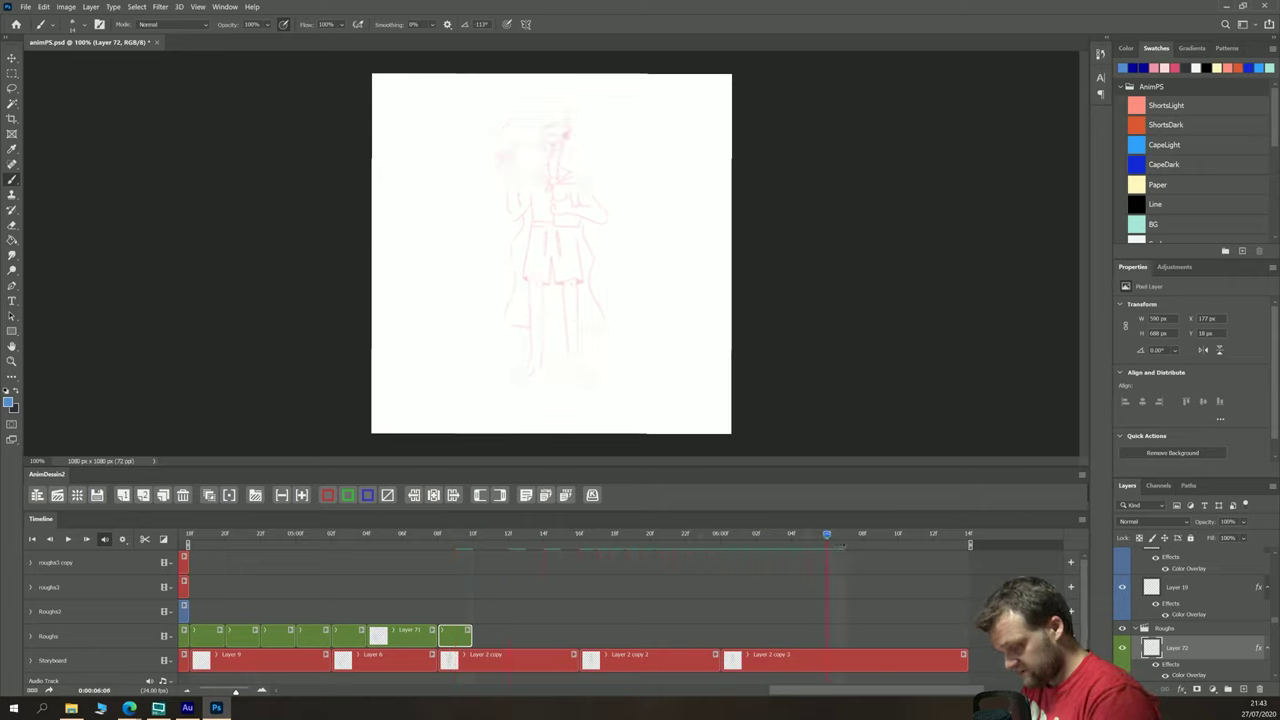
key(space)
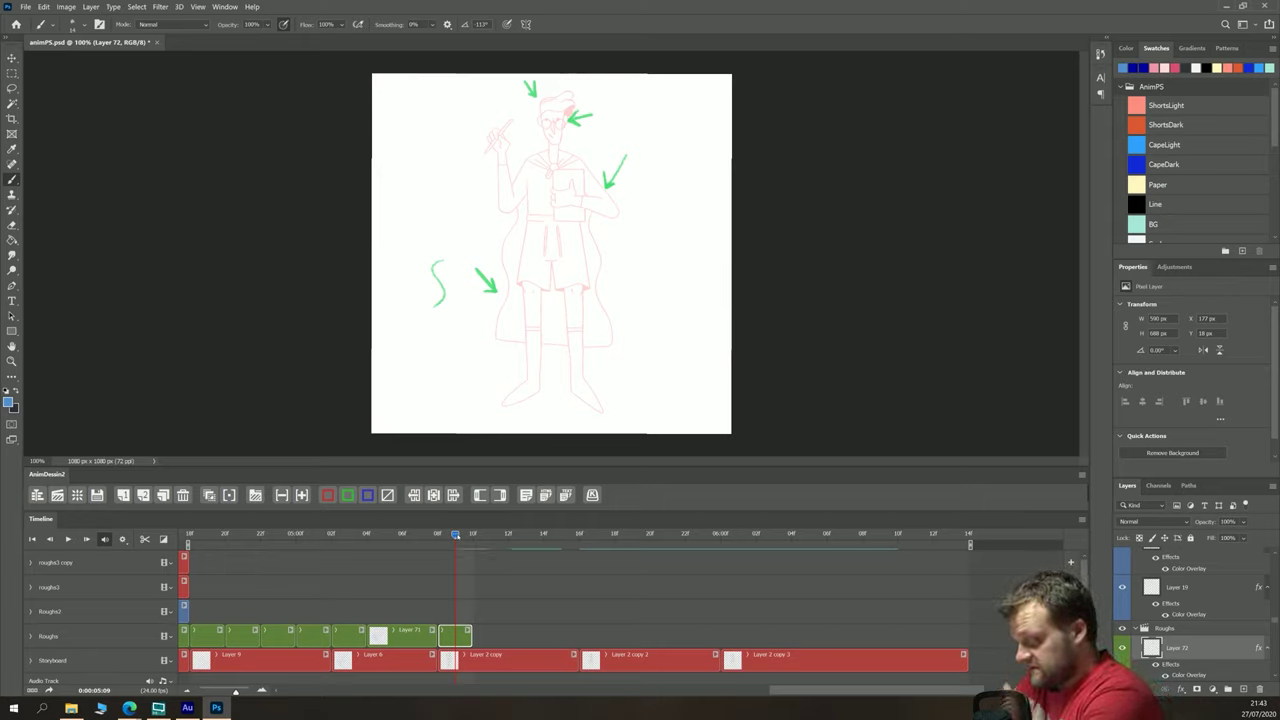
key(space)
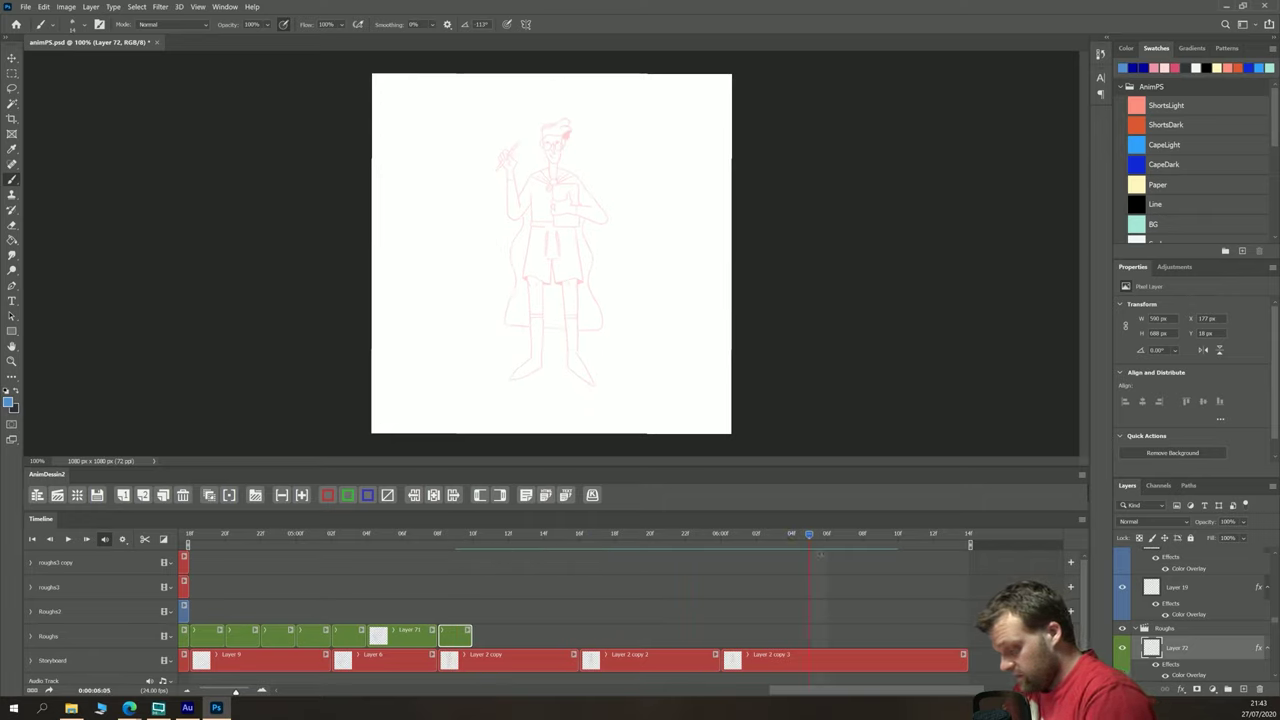
key(space)
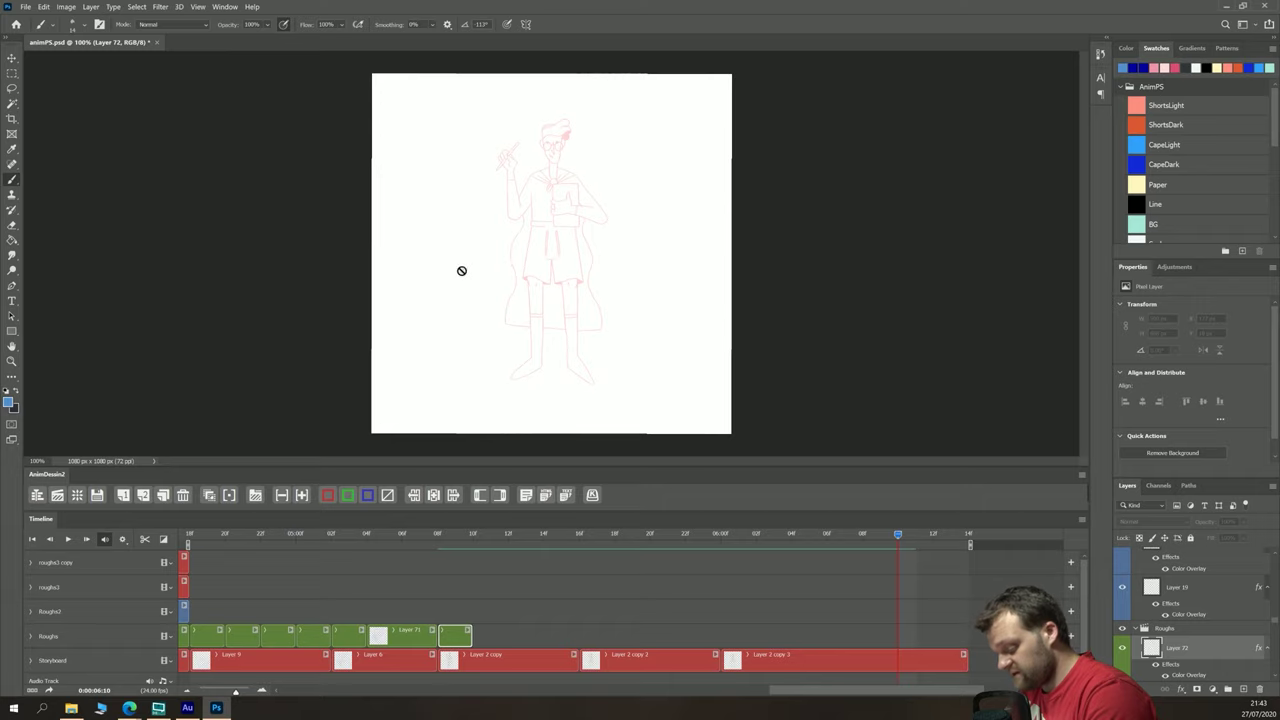
Step: Return to the annotated frame at 05:09 and sketch a thick and a thin vertical line plus a large and a small circle
click(455, 535)
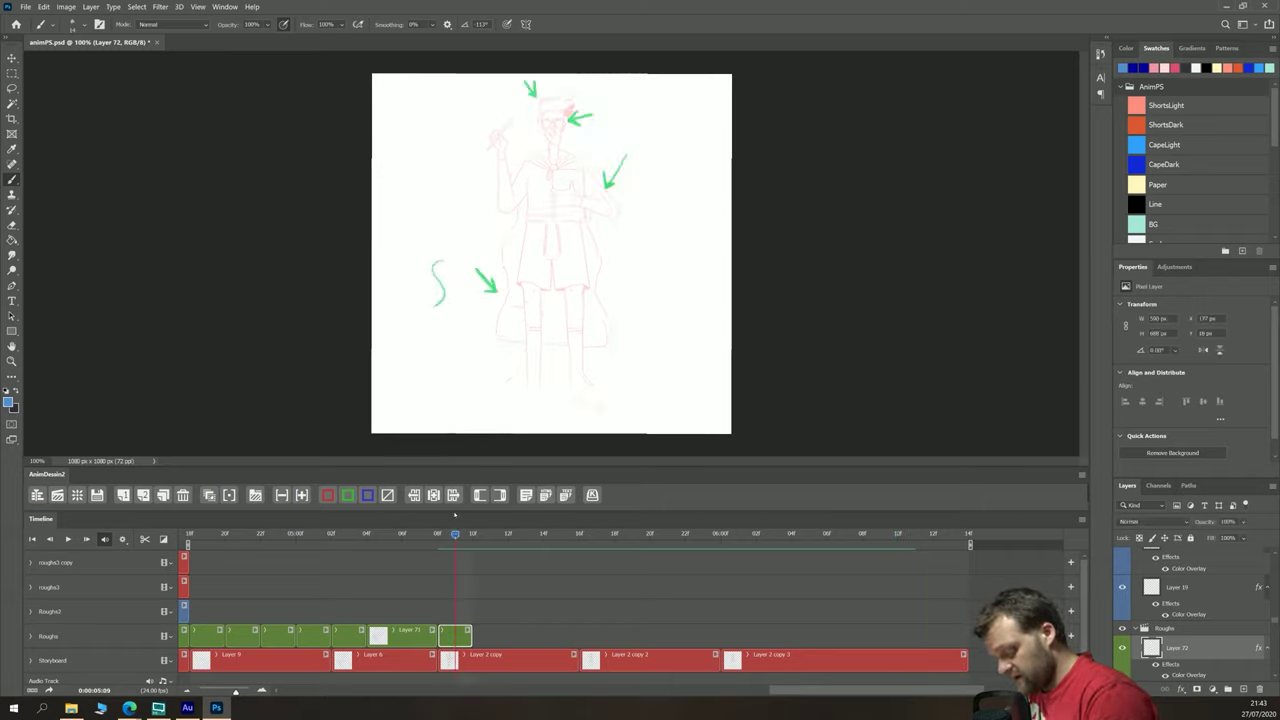
drag(460, 329, 460, 376)
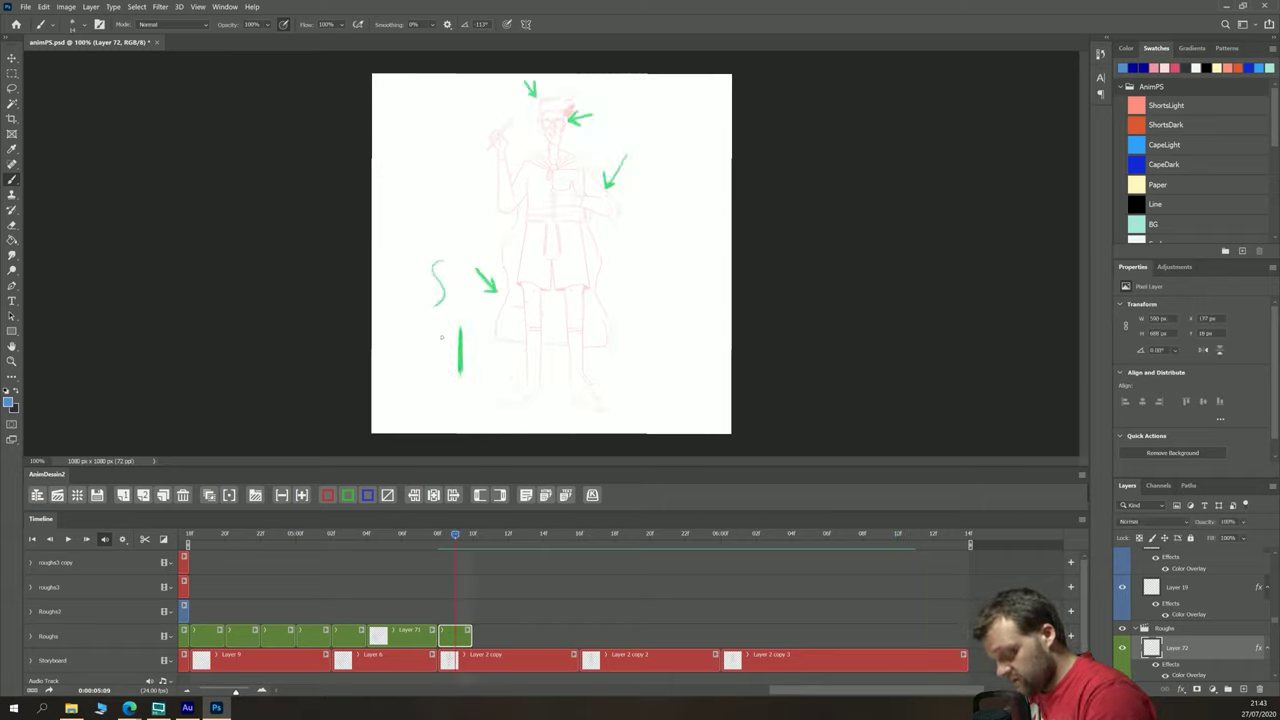
mouse_move(442, 332)
mouse_down()
mouse_move(442, 374)
mouse_move(442, 350)
mouse_up()
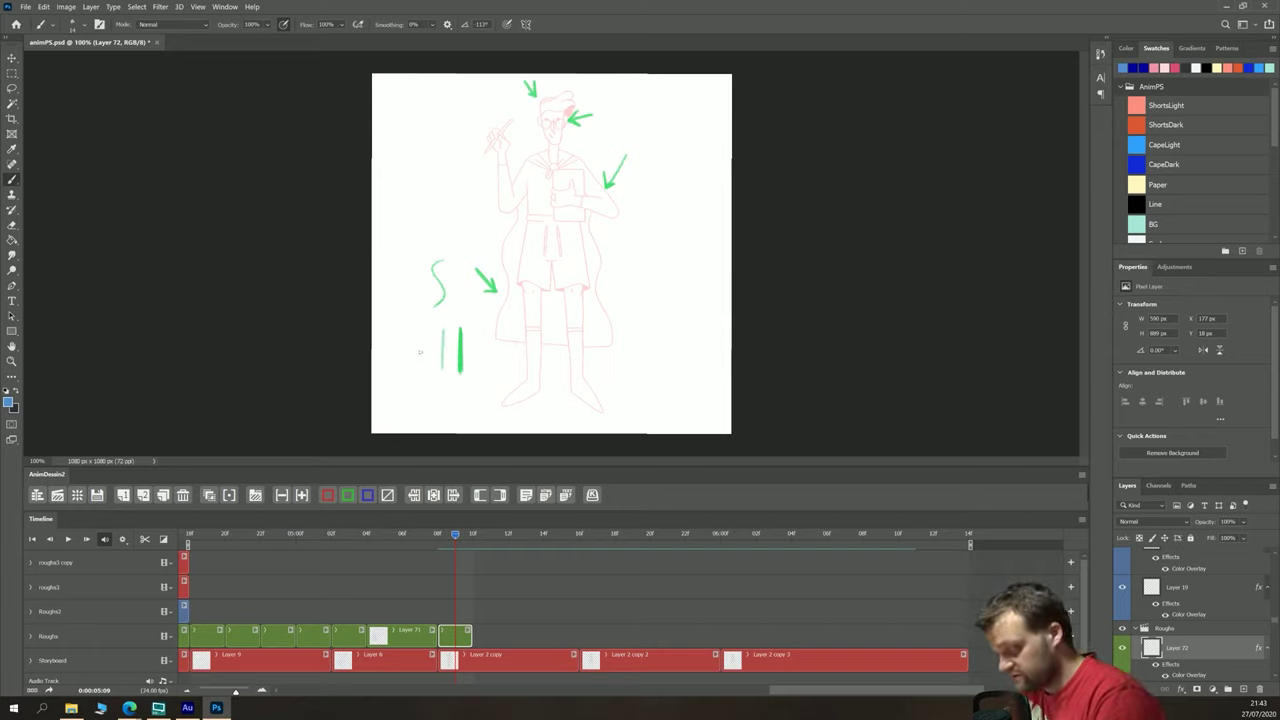
mouse_move(440, 202)
mouse_down()
mouse_move(428, 212)
mouse_move(463, 207)
mouse_up()
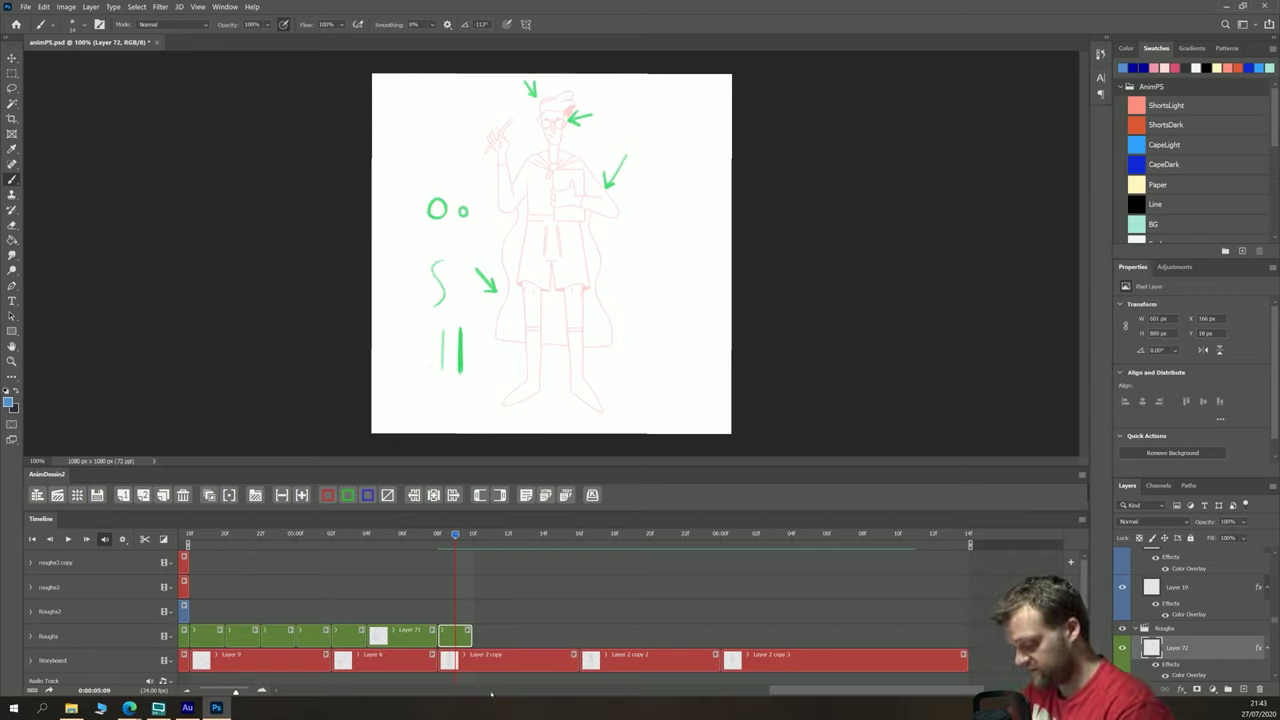
Step: Delete the annotated drawing and add a fresh two-frame blank drawing at 05:08 in the Roughs group, marked green
key(Delete)
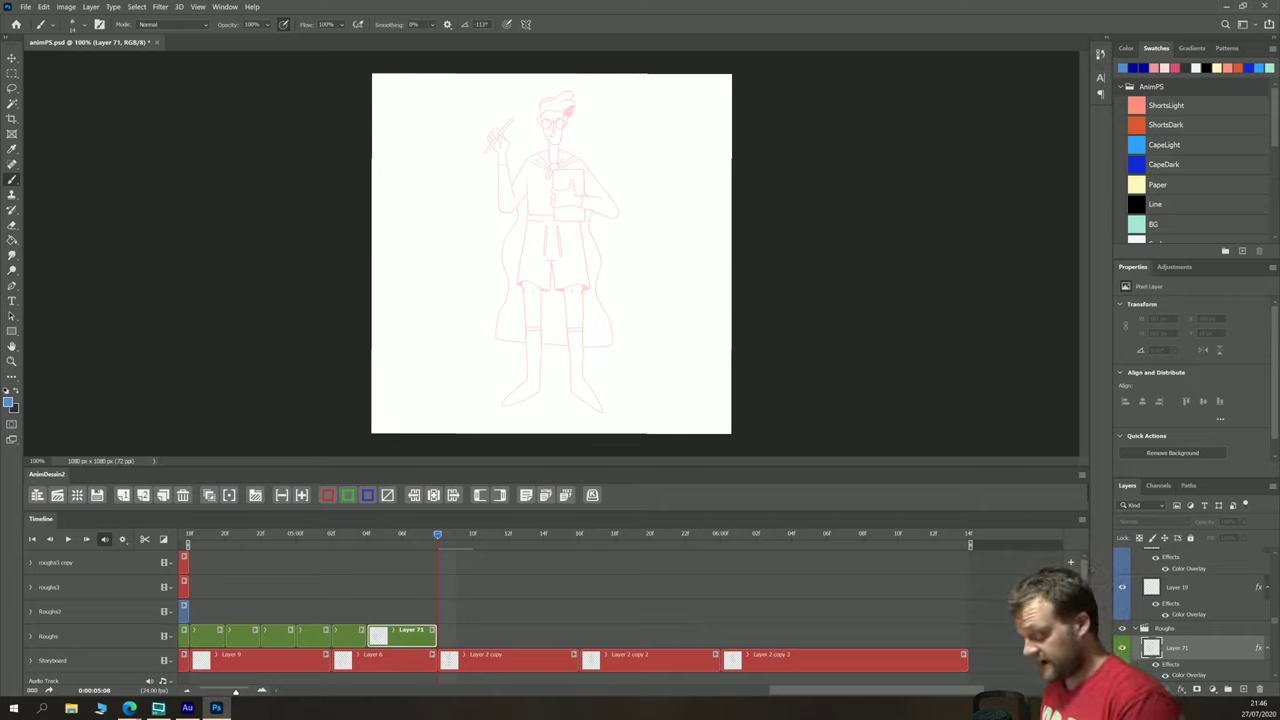
key(space)
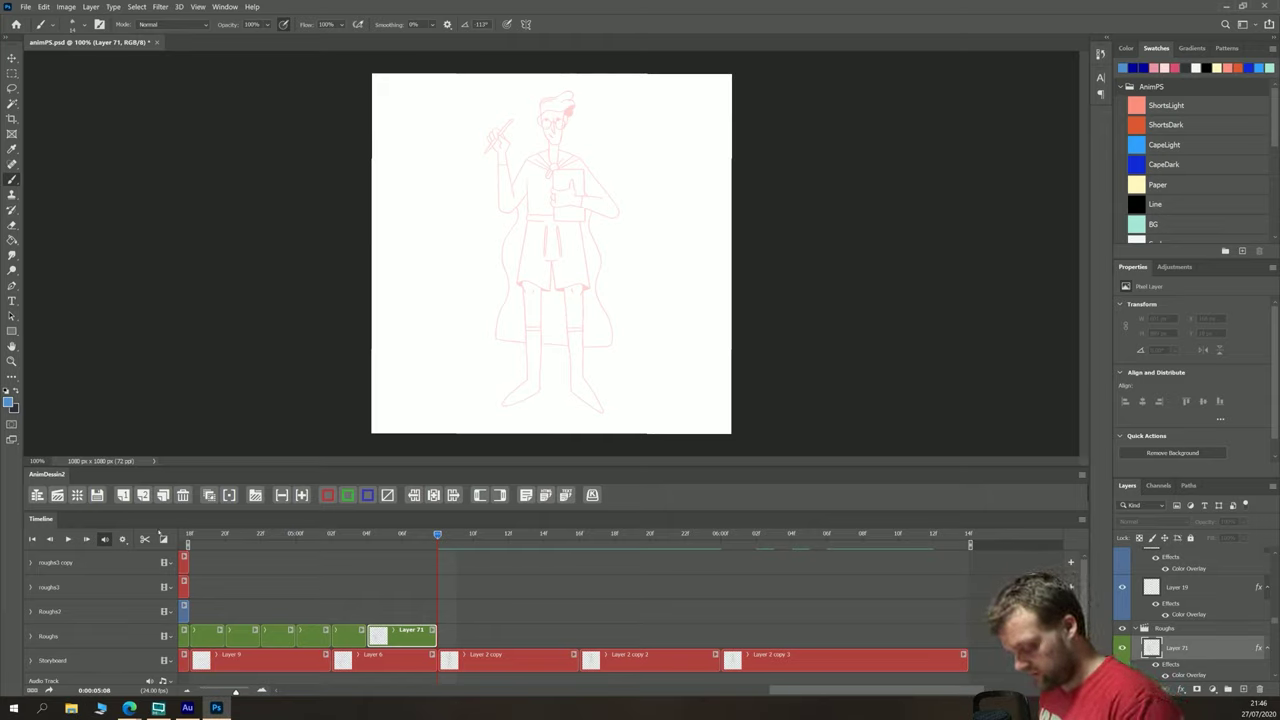
click(143, 495)
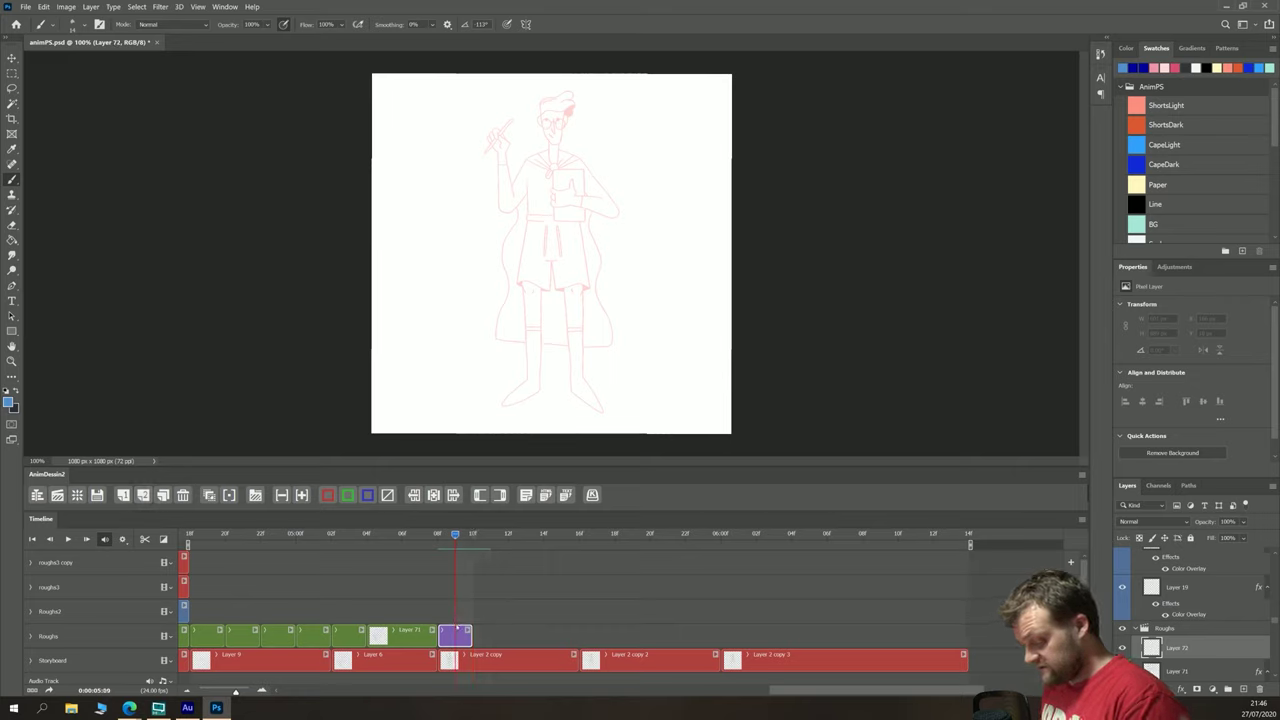
click(346, 496)
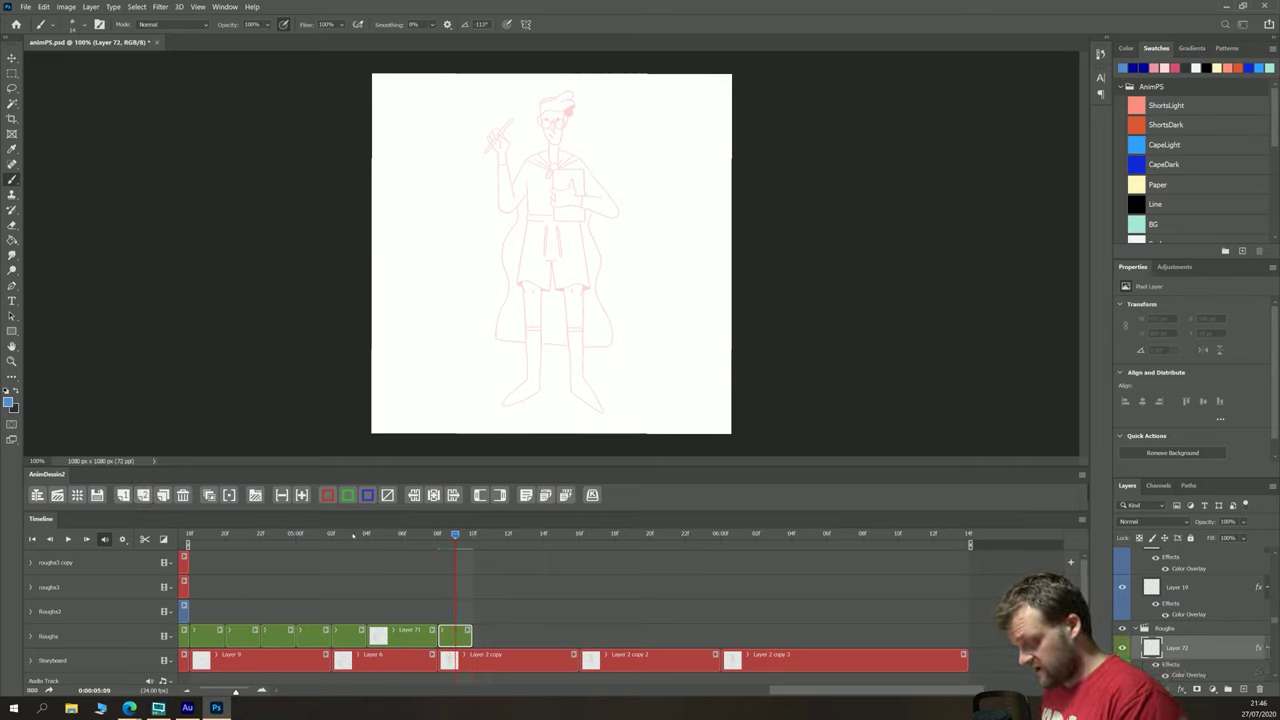
scroll(570, 140, up, 5)
mouse_move(456, 250)
mouse_down()
mouse_move(505, 294)
mouse_move(482, 340)
mouse_move(487, 390)
mouse_up()
mouse_move(528, 300)
mouse_down()
mouse_move(524, 370)
mouse_move(528, 310)
mouse_up()
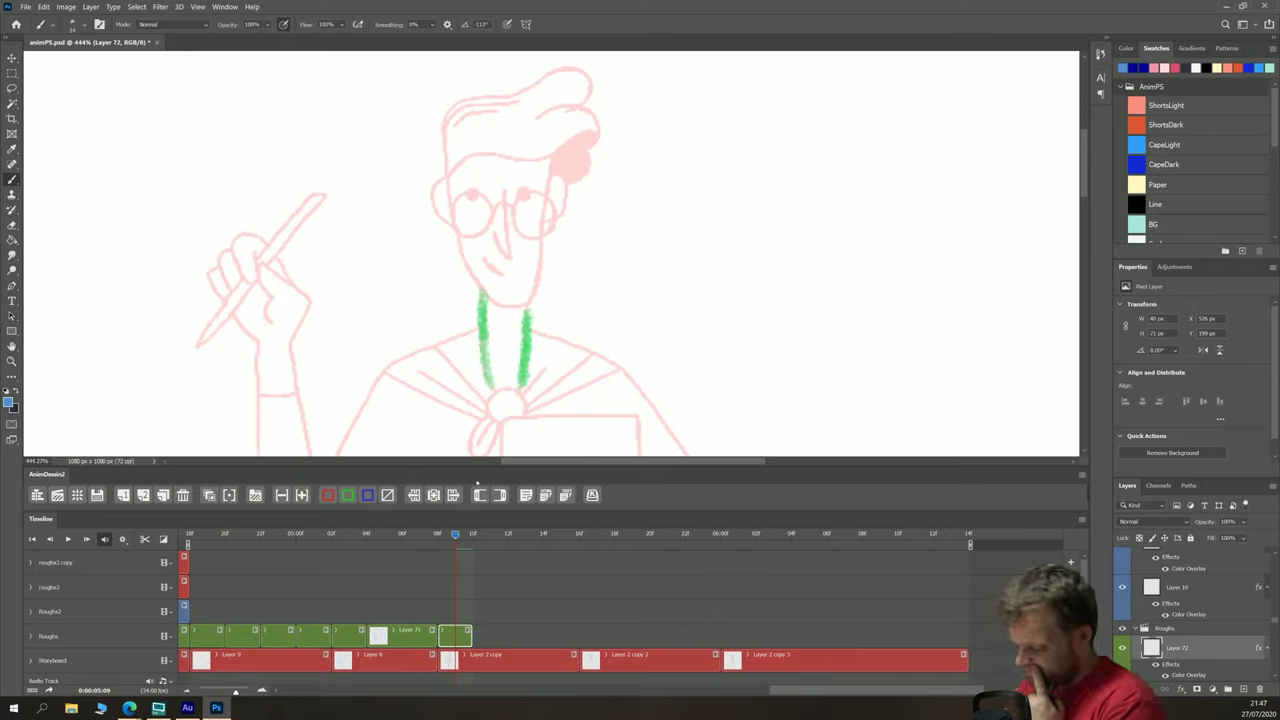
key(ctrl+z)
key(ctrl+z)
key(ctrl+z)
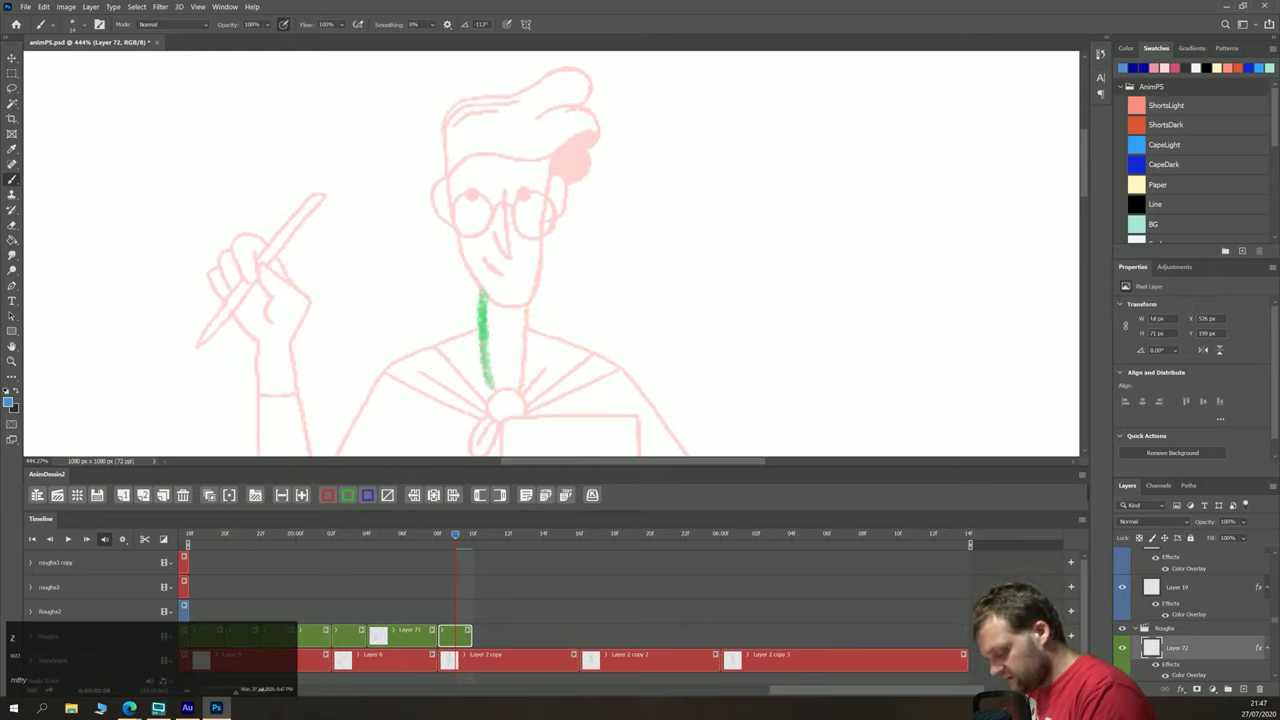
key(ctrl+z)
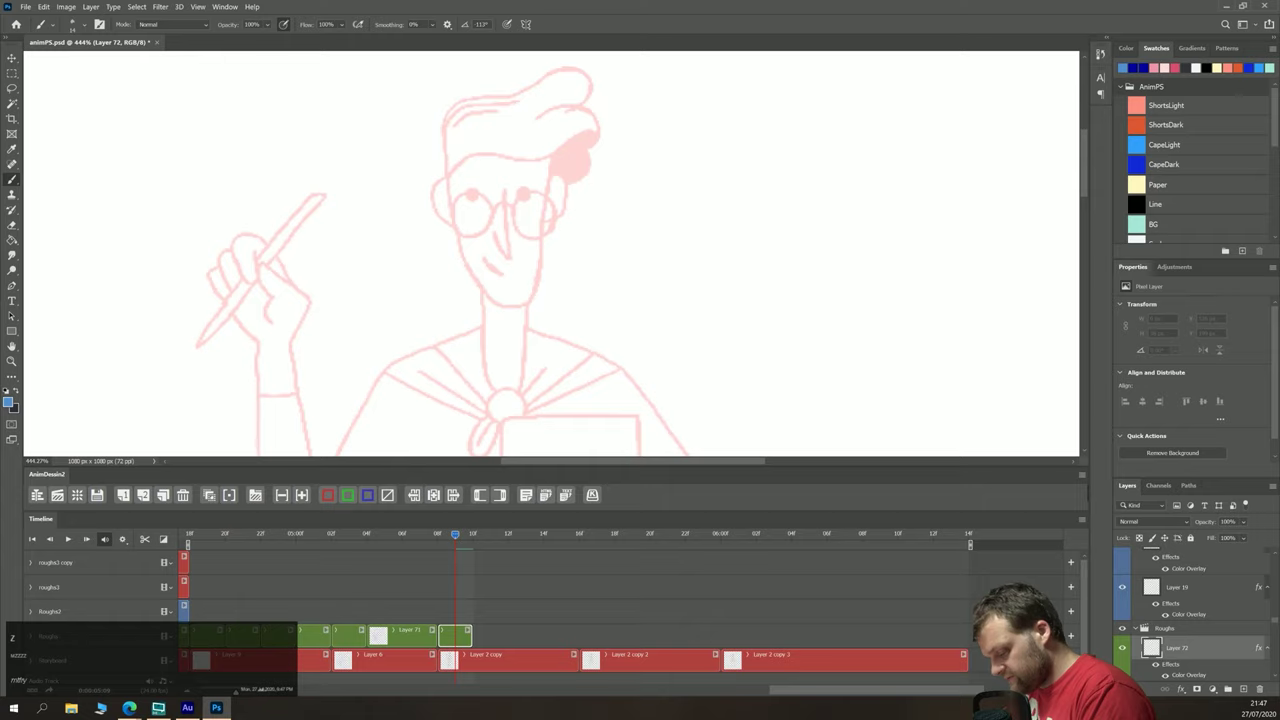
Step: With a smaller brush, trace the character's jaw and ears, plus the glasses, nose and mouth, over the storyboard sketch
key([)
key([)
key([)
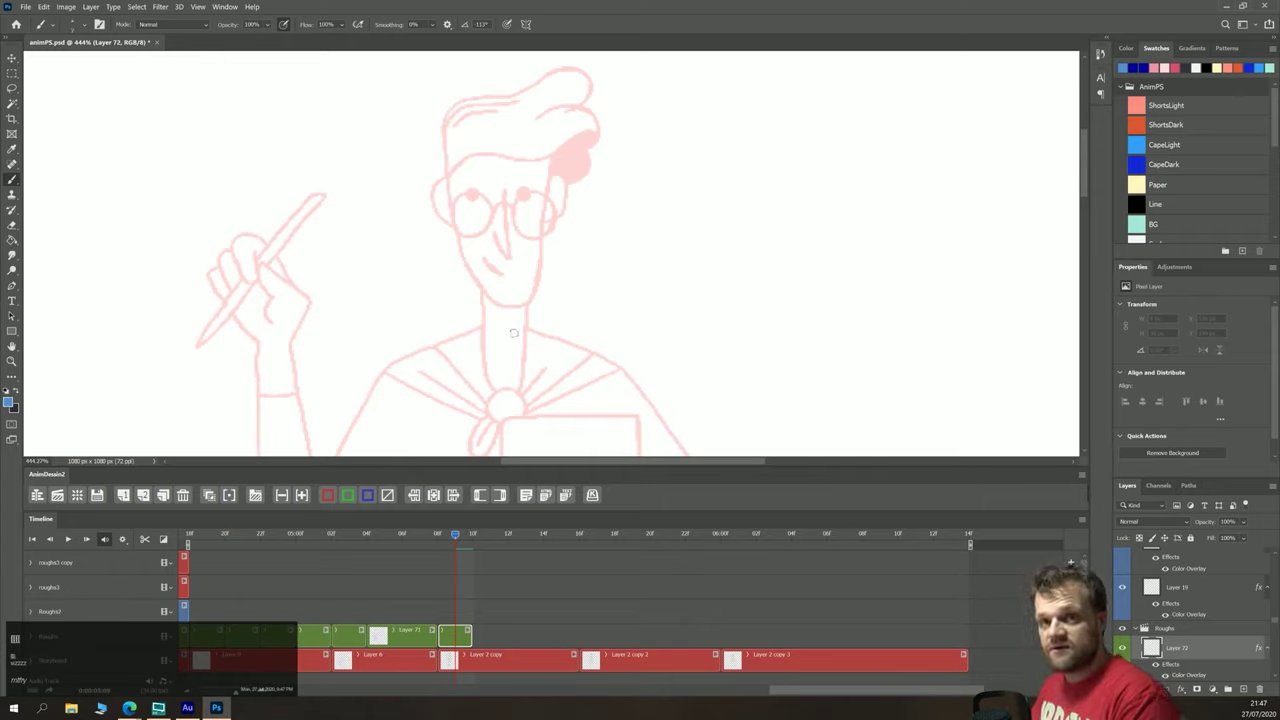
mouse_move(438, 316)
mouse_down()
mouse_move(428, 268)
mouse_move(414, 280)
mouse_up()
key(ctrl+z)
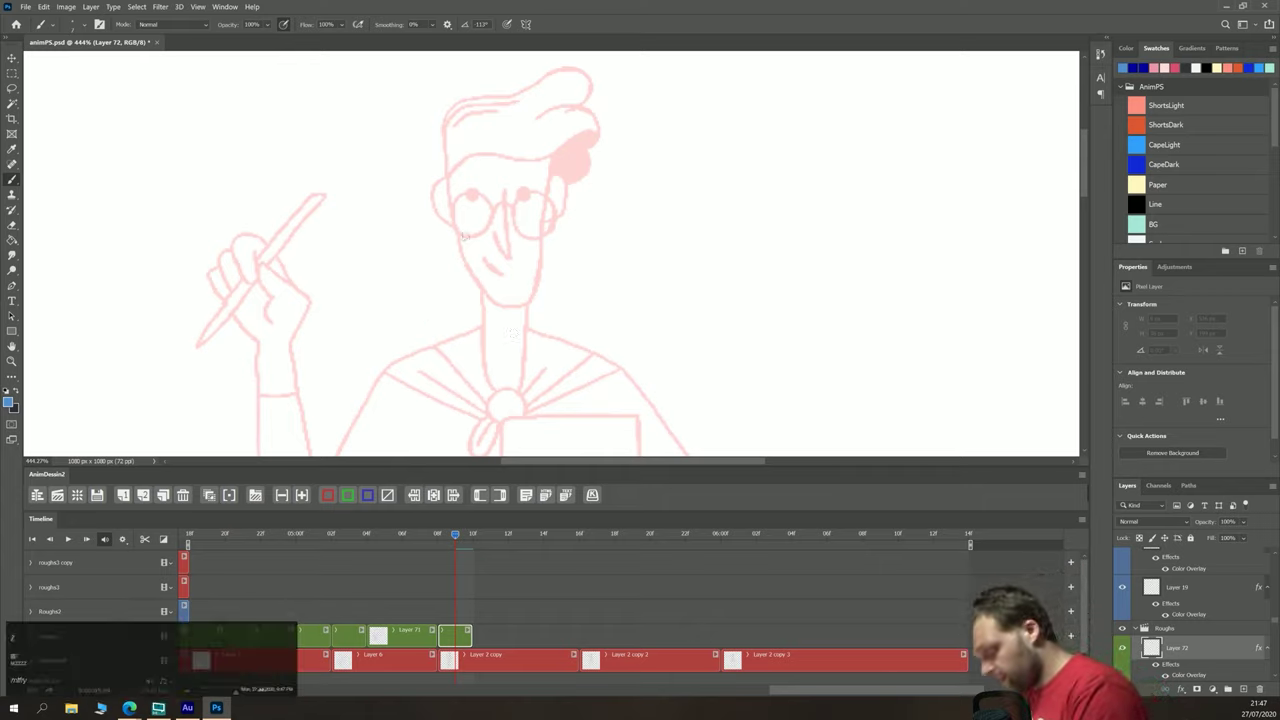
mouse_move(446, 180)
mouse_down()
mouse_move(450, 226)
mouse_move(436, 198)
mouse_move(444, 178)
mouse_move(479, 286)
mouse_move(520, 304)
mouse_move(543, 260)
mouse_move(556, 156)
mouse_move(567, 195)
mouse_move(546, 222)
mouse_move(530, 304)
mouse_up()
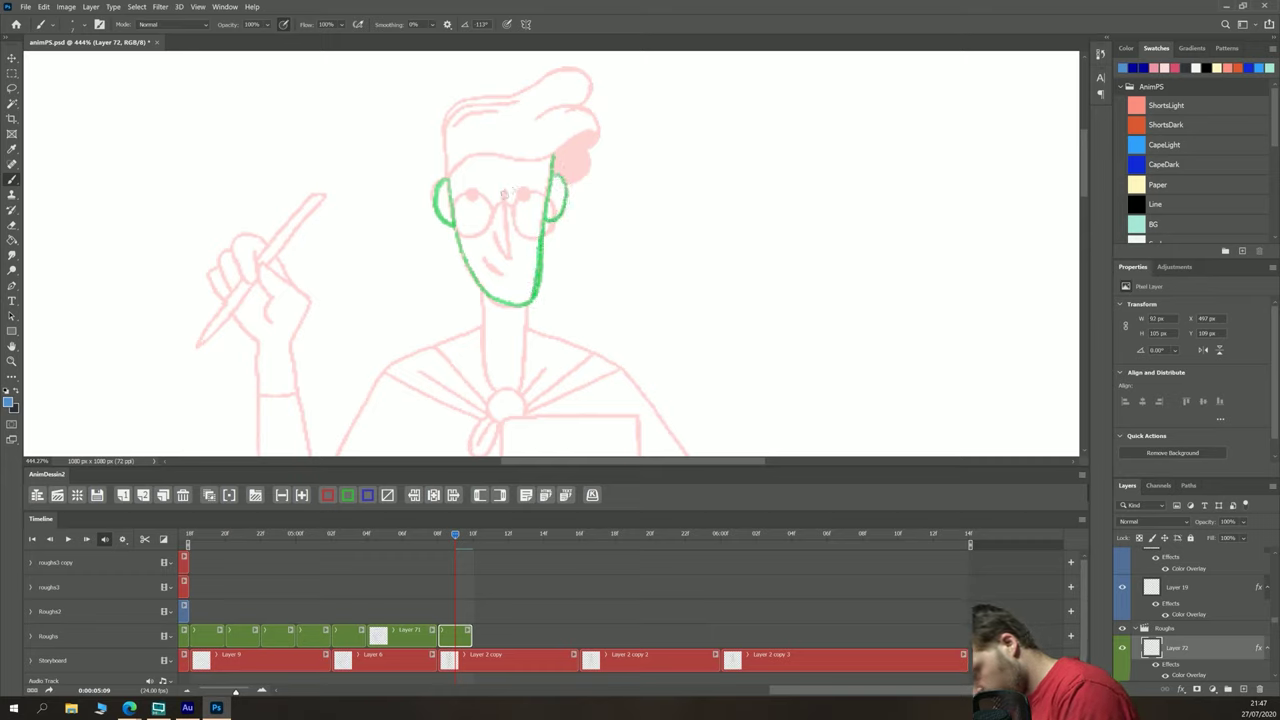
mouse_move(505, 188)
mouse_down()
mouse_move(501, 273)
mouse_move(484, 193)
mouse_move(448, 220)
mouse_move(486, 234)
mouse_move(494, 207)
mouse_move(516, 210)
mouse_move(520, 197)
mouse_move(556, 210)
mouse_move(517, 229)
mouse_move(514, 198)
mouse_up()
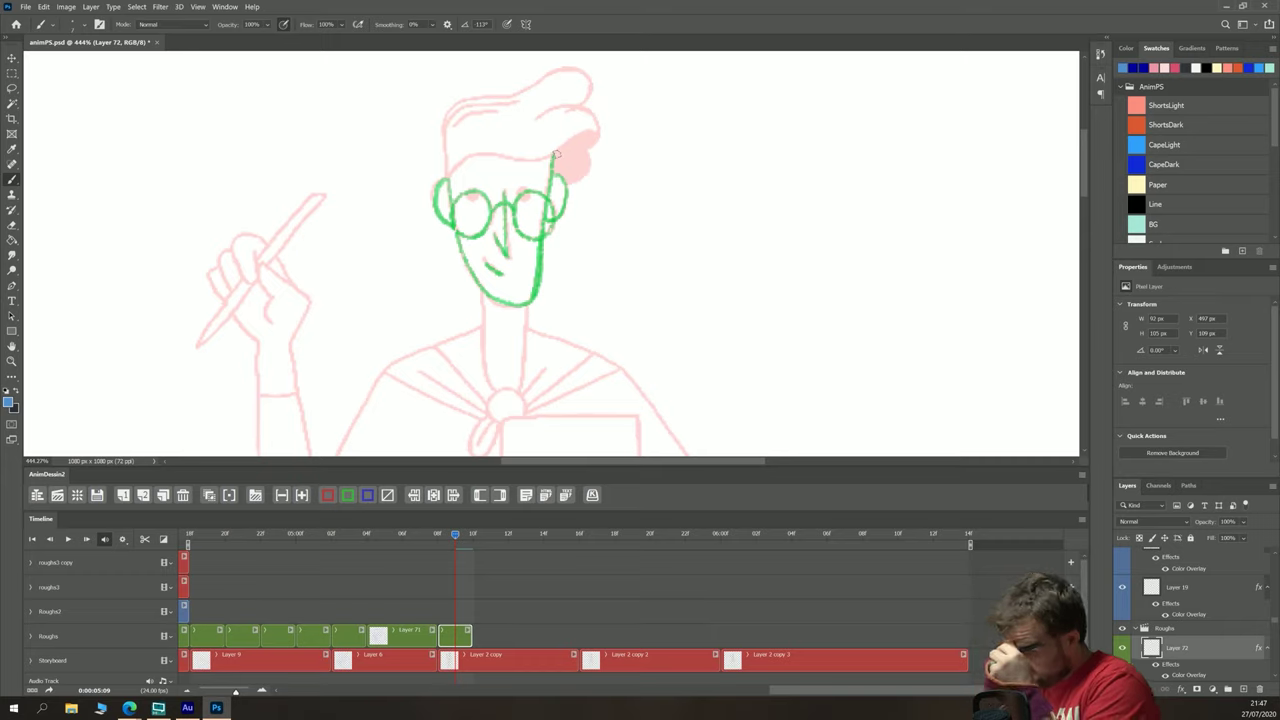
Step: Trace the neck, the cape collar with its radiating folds, and the round knot with two loops at the throat
drag(483, 295, 495, 390)
drag(522, 306, 518, 392)
key(space)
drag(409, 392, 386, 240)
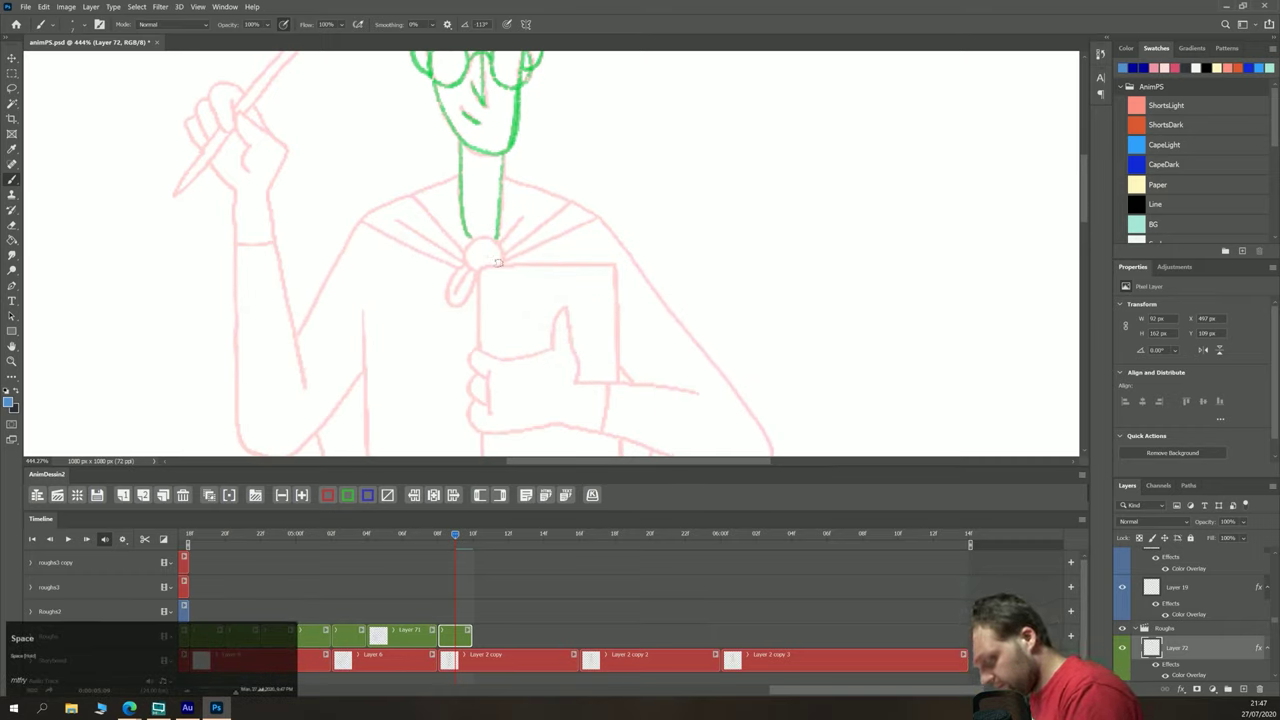
mouse_move(500, 262)
mouse_down()
mouse_move(483, 235)
mouse_move(465, 249)
mouse_move(470, 275)
mouse_move(492, 275)
mouse_move(498, 256)
mouse_move(450, 280)
mouse_move(447, 303)
mouse_move(504, 304)
mouse_move(543, 242)
mouse_move(597, 216)
mouse_up()
mouse_move(460, 264)
mouse_down()
mouse_move(368, 220)
mouse_move(459, 257)
mouse_move(413, 231)
mouse_move(413, 195)
mouse_up()
key(ctrl+z)
drag(519, 223, 501, 245)
drag(569, 202, 506, 253)
drag(504, 176, 604, 218)
Step: Trace the shoulder and the raised arm on the pen side, from the cape collar around the elbow to the wrist
key(space)
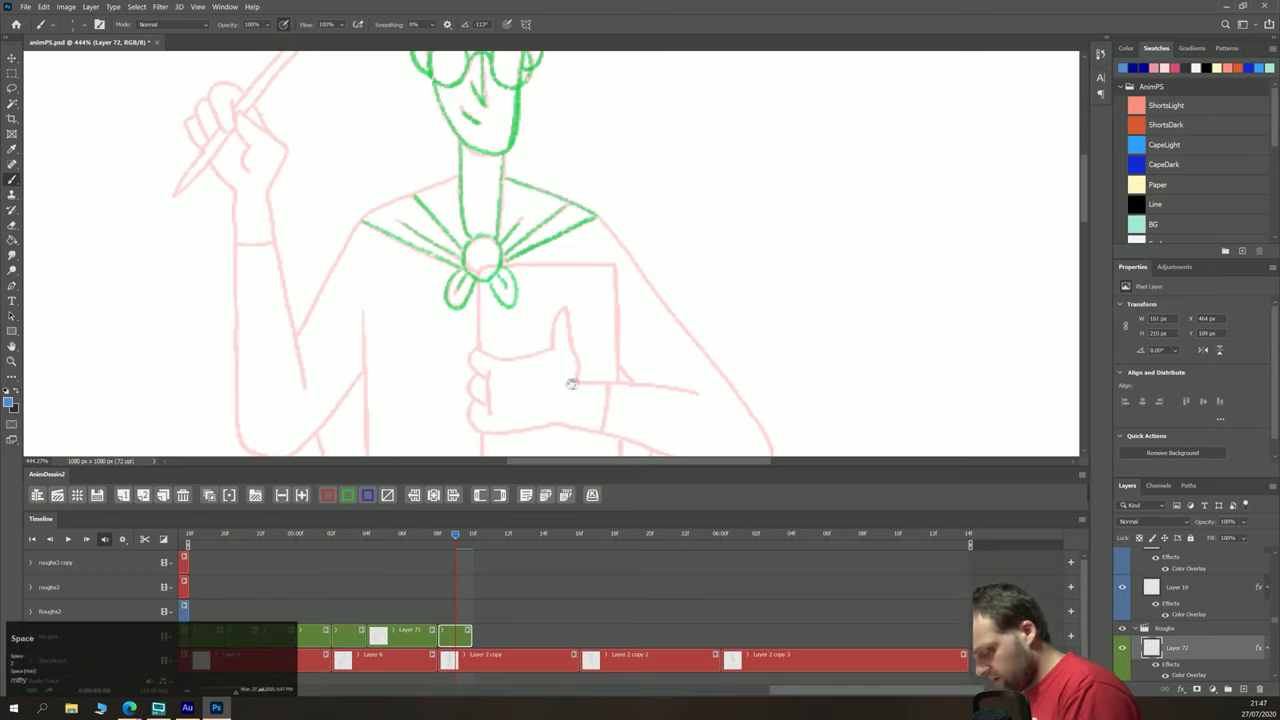
drag(472, 365, 424, 265)
drag(494, 297, 706, 340)
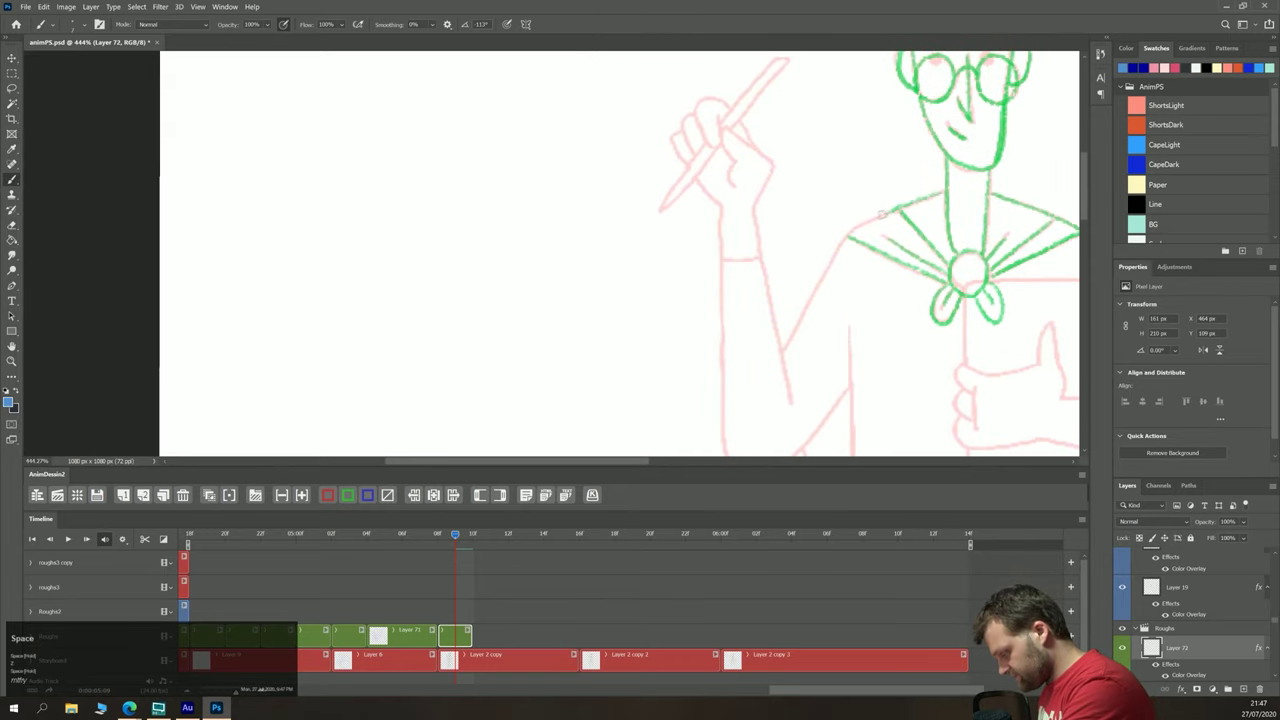
mouse_move(850, 231)
mouse_down()
mouse_move(786, 346)
mouse_move(715, 218)
mouse_up()
key(space)
mouse_move(830, 266)
mouse_down()
mouse_move(762, 348)
mouse_move(716, 352)
mouse_move(704, 330)
mouse_move(712, 136)
mouse_up()
drag(733, 86, 772, 282)
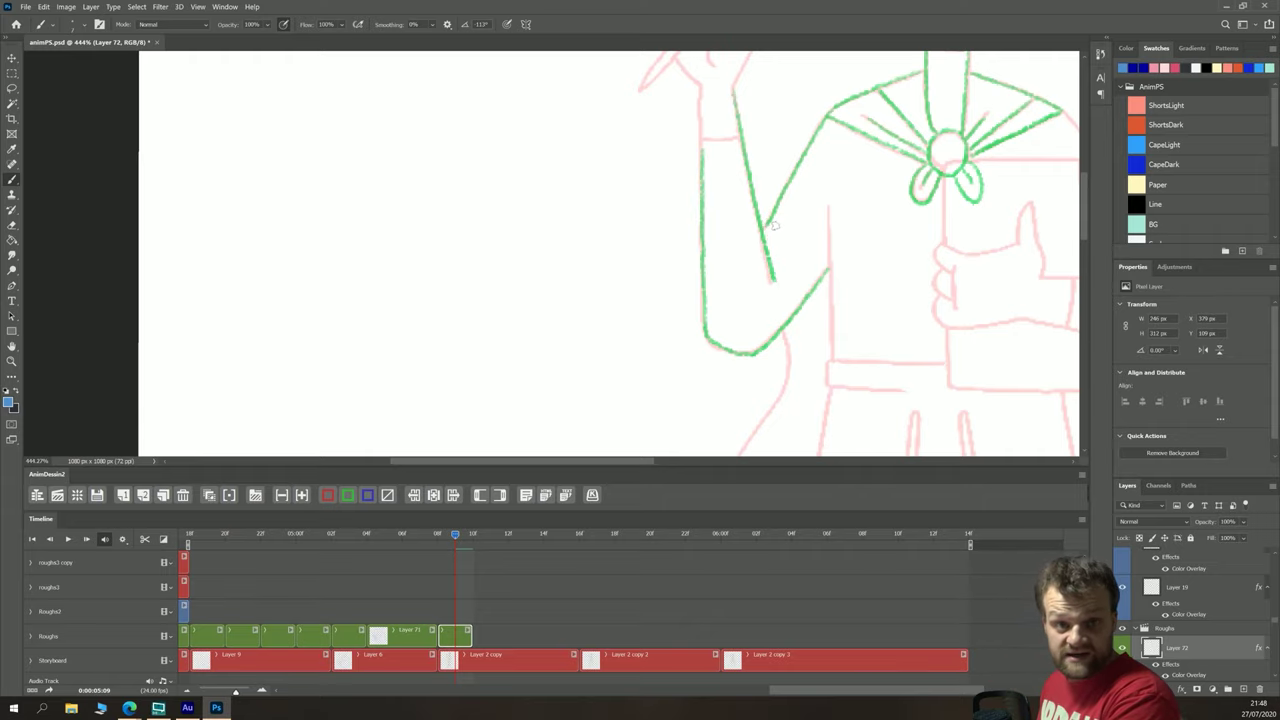
Step: Trace the cuff line and the raised hand with its fingers wrapped around the pen
key(space)
drag(568, 202, 451, 387)
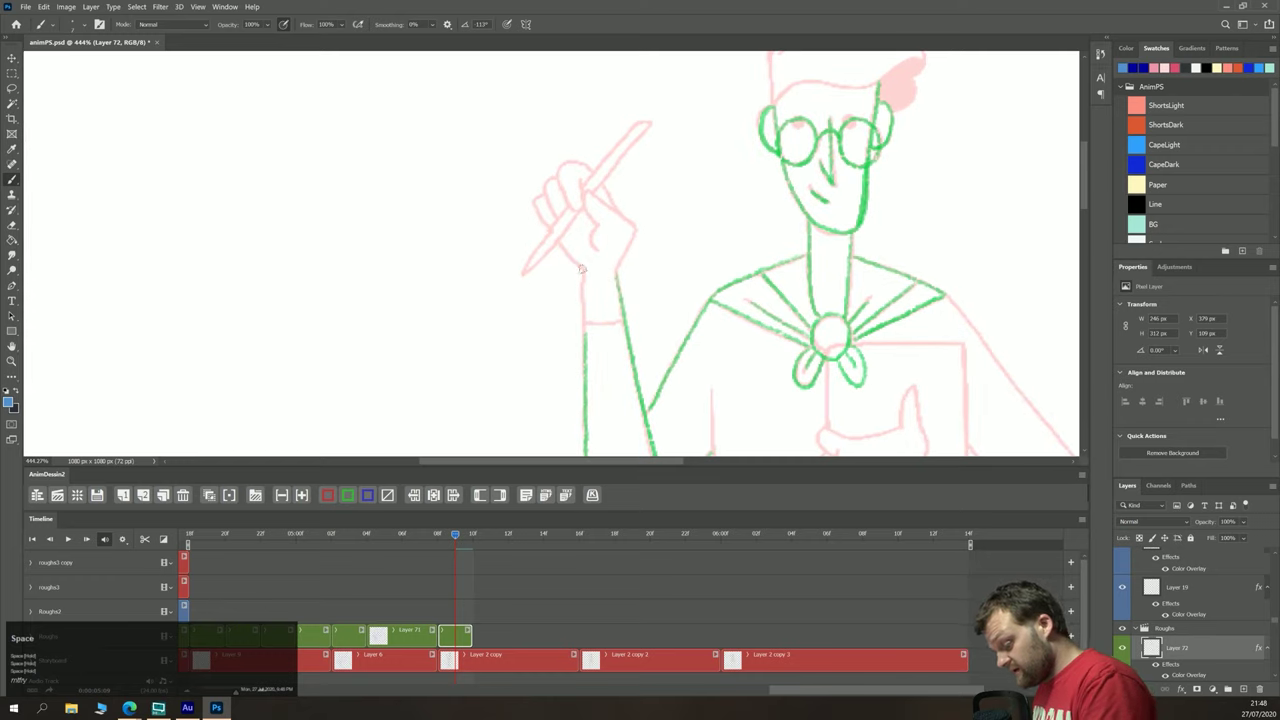
mouse_move(583, 271)
mouse_down()
mouse_move(586, 348)
mouse_move(598, 324)
mouse_move(626, 318)
mouse_move(622, 260)
mouse_move(636, 232)
mouse_move(593, 195)
mouse_up()
key(ctrl+z)
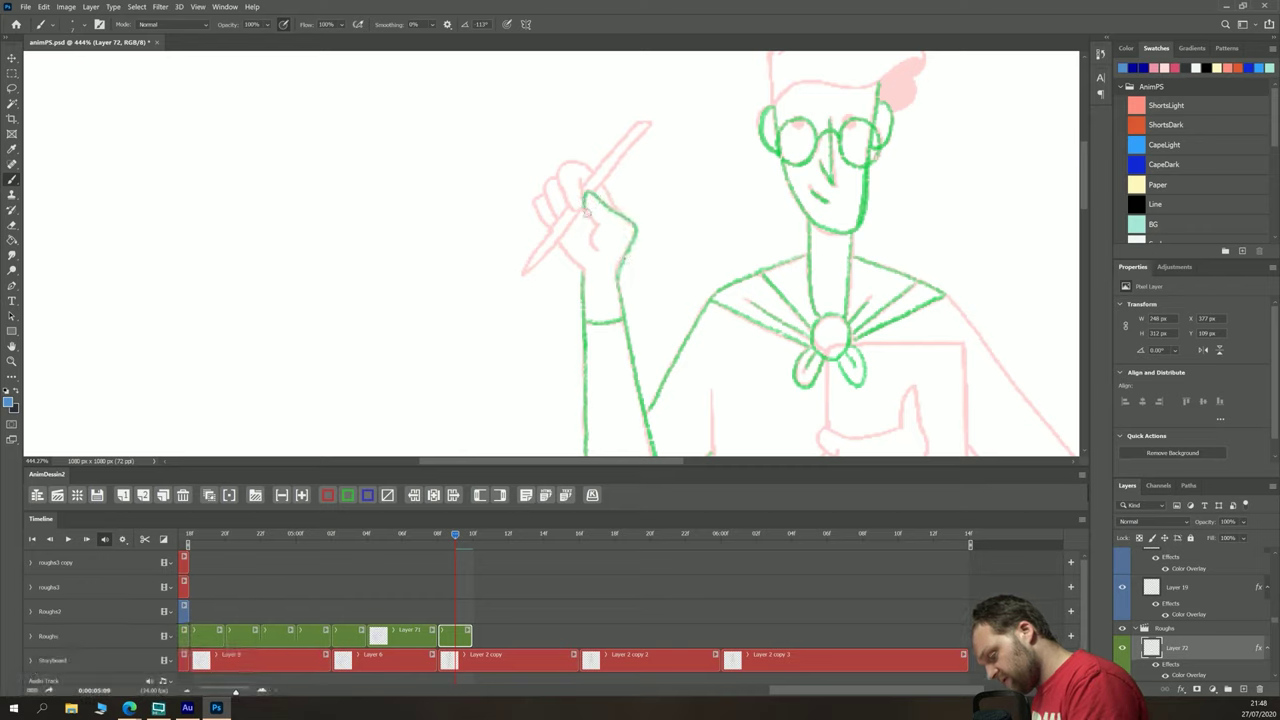
drag(588, 211, 597, 248)
mouse_move(612, 205)
mouse_down()
mouse_move(555, 156)
mouse_move(592, 173)
mouse_move(567, 161)
mouse_move(563, 193)
mouse_move(575, 210)
mouse_move(583, 202)
mouse_move(570, 173)
mouse_move(520, 275)
mouse_move(643, 122)
mouse_move(582, 186)
mouse_up()
key(space)
mouse_move(474, 309)
mouse_down()
mouse_move(400, 290)
mouse_move(280, 230)
mouse_move(395, 260)
mouse_up()
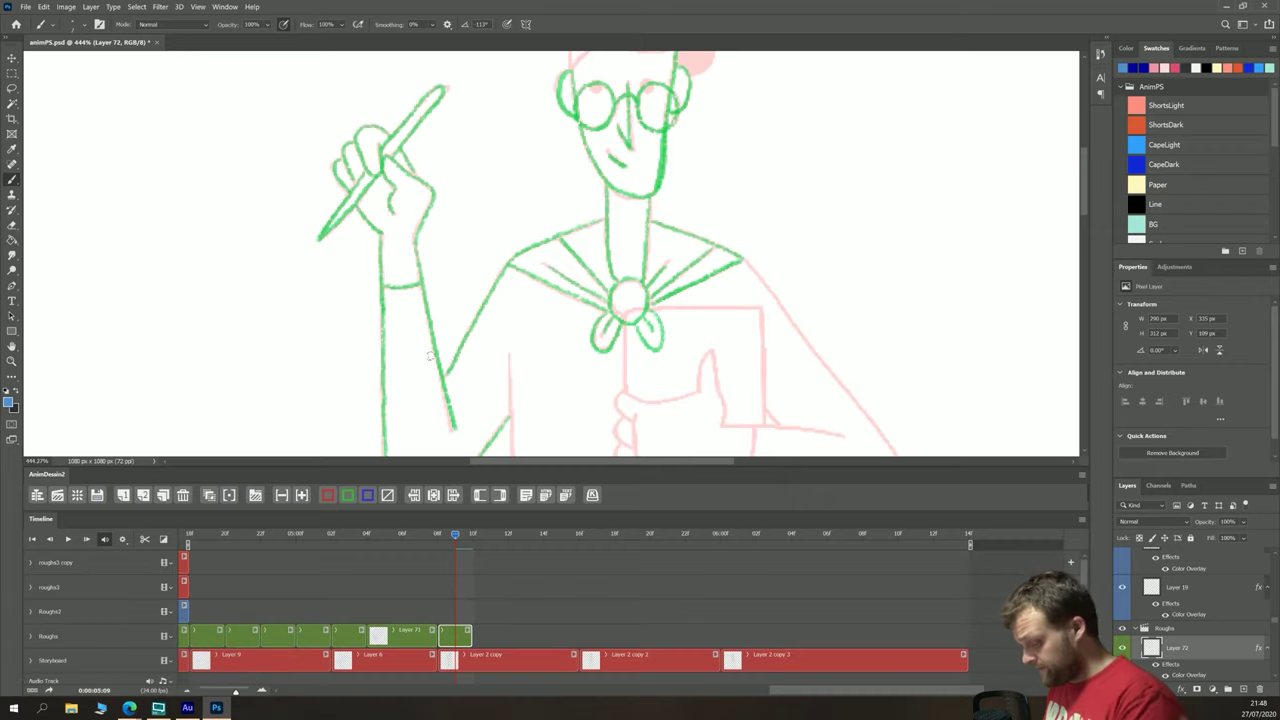
Step: Trace the torso's side below the raised arm and the visible part of the waistband, rotating the canvas for the waistband strokes
key(space)
mouse_move(430, 355)
mouse_down()
mouse_move(370, 185)
mouse_move(393, 209)
mouse_up()
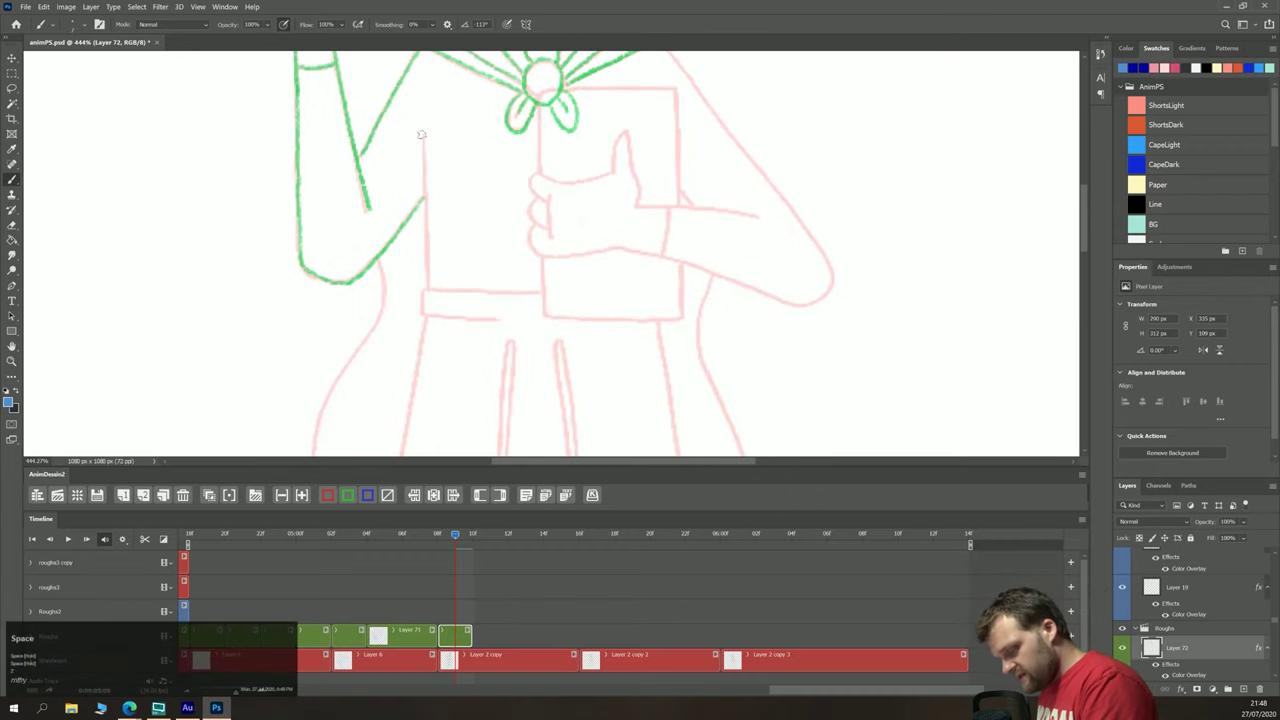
drag(421, 134, 428, 287)
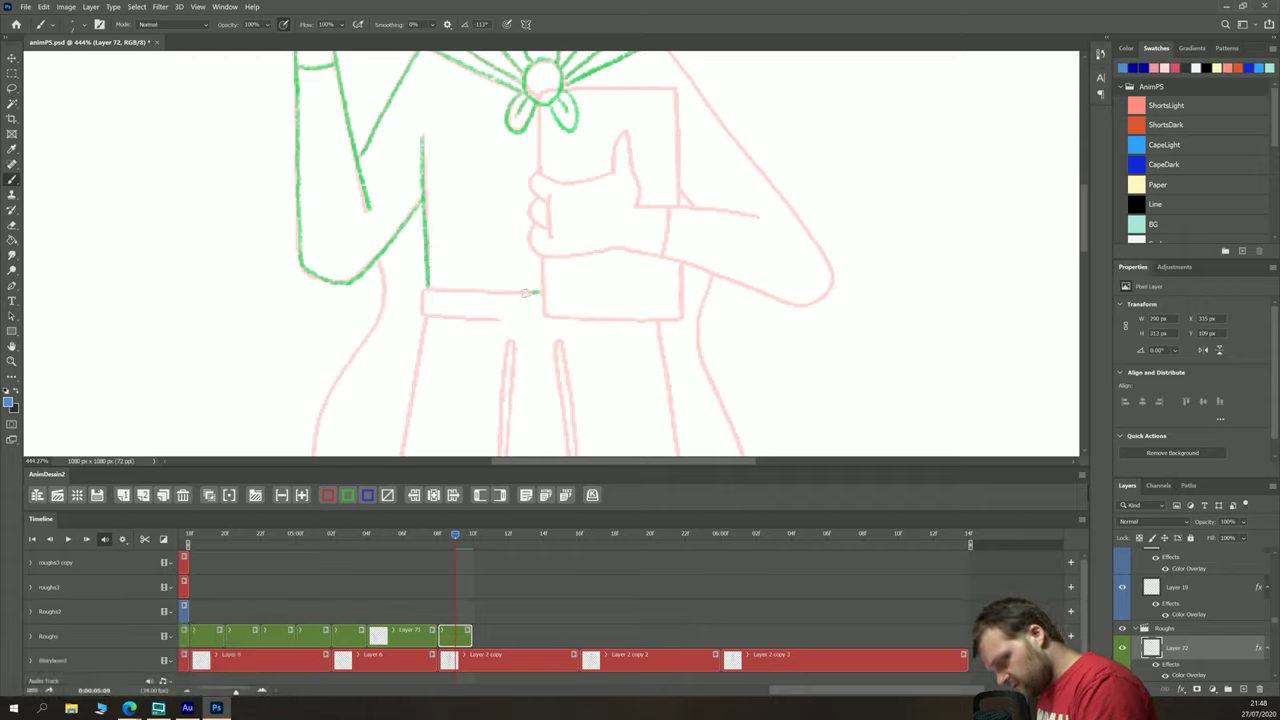
mouse_move(523, 293)
mouse_down()
mouse_move(421, 293)
mouse_move(424, 315)
mouse_move(503, 316)
mouse_up()
key(ctrl+z)
key(r)
mouse_move(254, 343)
mouse_down()
mouse_move(370, 163)
mouse_move(443, 129)
mouse_move(391, 263)
mouse_move(429, 251)
mouse_up()
key(b)
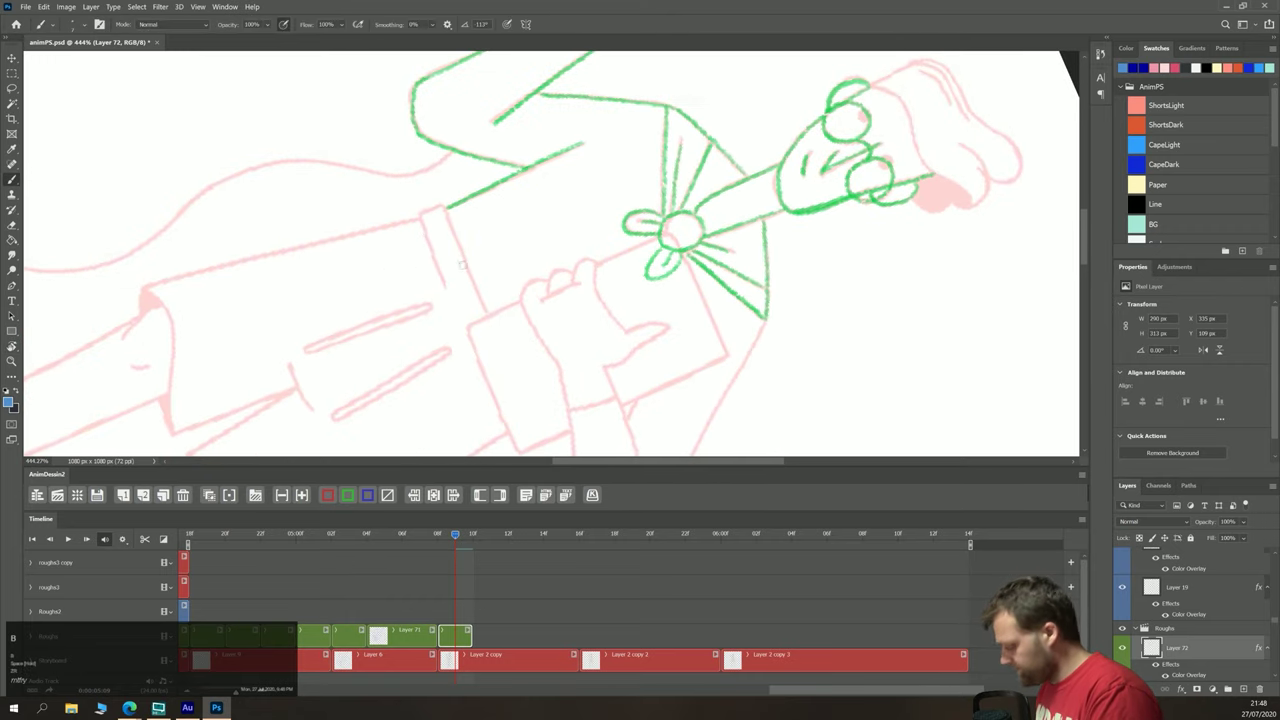
mouse_move(487, 314)
mouse_down()
mouse_move(439, 208)
mouse_move(445, 291)
mouse_up()
key(space)
drag(272, 371, 535, 311)
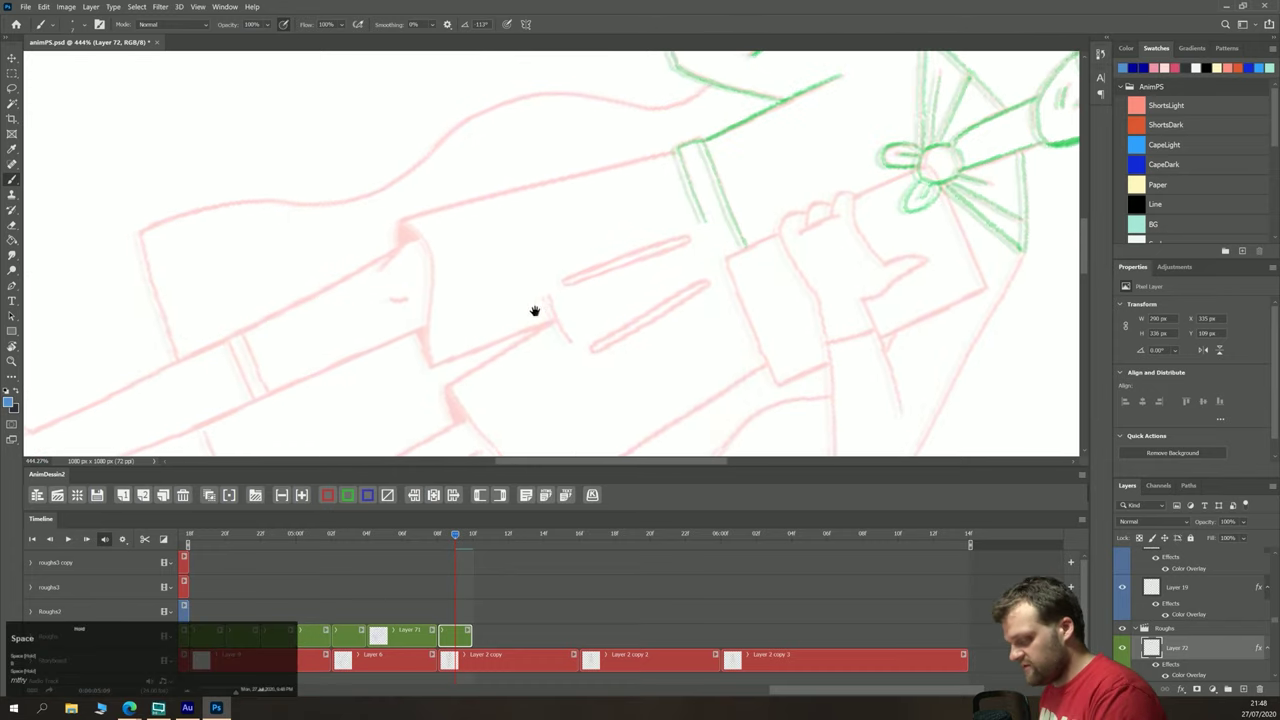
Step: Reset the canvas rotation and trace the shorts with their two drawstrings, crotch line, outer sides and curved hems
key(r)
drag(520, 255, 404, 300)
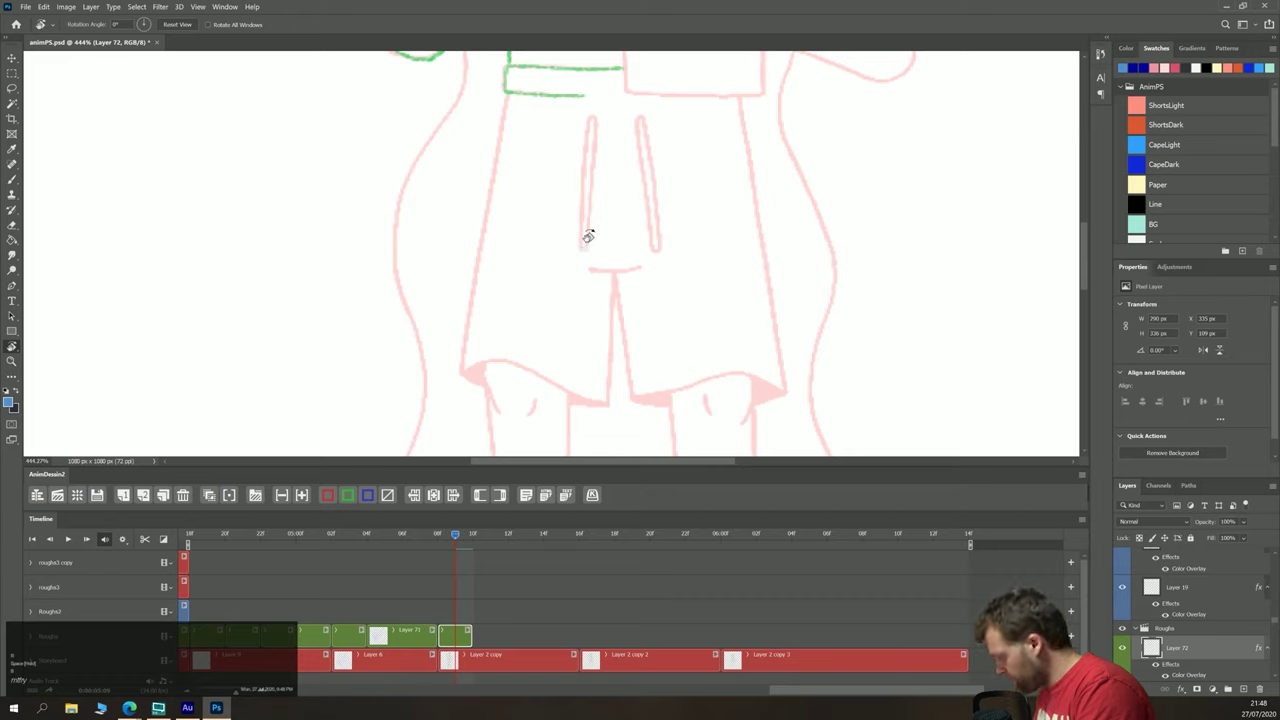
key(b)
mouse_move(586, 245)
mouse_down()
mouse_move(587, 119)
mouse_move(585, 248)
mouse_move(656, 190)
mouse_move(643, 120)
mouse_move(656, 242)
mouse_move(634, 267)
mouse_move(592, 268)
mouse_up()
mouse_move(507, 88)
mouse_down()
mouse_move(462, 372)
mouse_move(487, 386)
mouse_up()
drag(568, 405, 606, 402)
mouse_move(614, 271)
mouse_down()
mouse_move(606, 405)
mouse_move(623, 334)
mouse_move(634, 400)
mouse_move(672, 402)
mouse_up()
drag(755, 403, 786, 388)
mouse_move(740, 100)
mouse_down()
mouse_move(785, 388)
mouse_move(773, 384)
mouse_move(785, 392)
mouse_move(725, 373)
mouse_move(645, 398)
mouse_move(561, 389)
mouse_move(522, 368)
mouse_move(465, 372)
mouse_move(544, 374)
mouse_up()
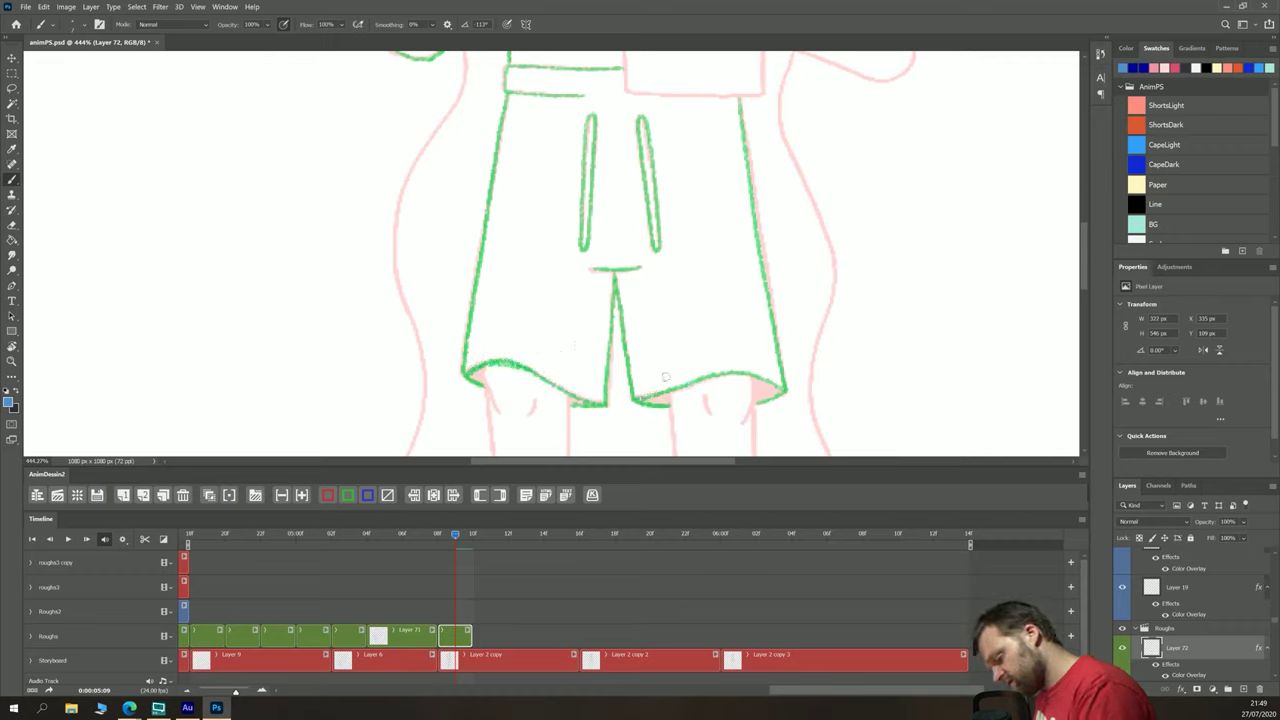
Step: Trace the leg on the pen-hand side down to its pointed foot and add the sock's double band
key(space)
mouse_move(449, 403)
mouse_down()
mouse_move(409, 106)
mouse_move(466, 122)
mouse_up()
drag(537, 105, 538, 322)
drag(454, 106, 471, 304)
key(space)
drag(449, 365, 433, 199)
drag(454, 112, 467, 330)
drag(521, 148, 517, 370)
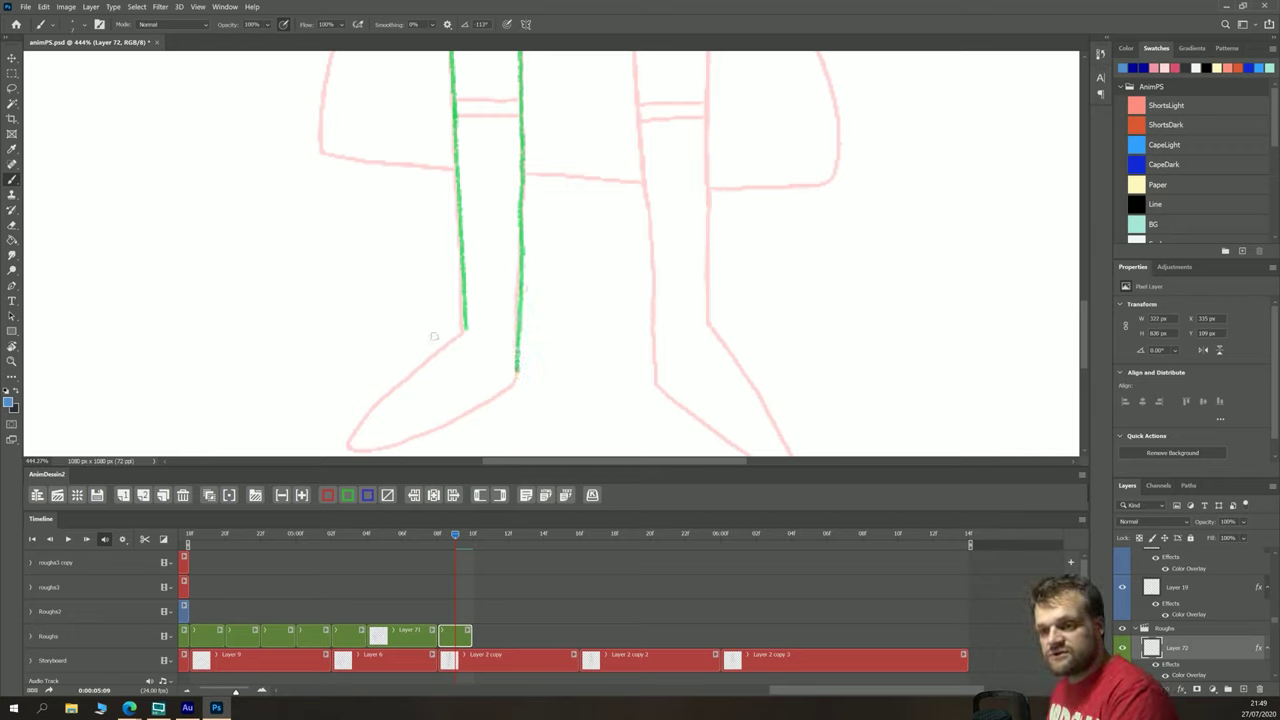
mouse_move(465, 327)
mouse_down()
mouse_move(349, 440)
mouse_move(378, 450)
mouse_move(455, 420)
mouse_move(518, 368)
mouse_up()
mouse_move(518, 100)
mouse_down()
mouse_move(455, 100)
mouse_move(478, 114)
mouse_move(455, 113)
mouse_up()
Step: Trace the upper part of the other leg, shade the inside of the shorts' hems and mark the knee
key(space)
mouse_move(531, 131)
mouse_down()
mouse_move(371, 349)
mouse_move(405, 366)
mouse_up()
drag(466, 170, 487, 350)
drag(550, 148, 555, 370)
mouse_move(556, 152)
mouse_down()
mouse_move(555, 175)
mouse_move(572, 162)
mouse_up()
drag(468, 166, 442, 172)
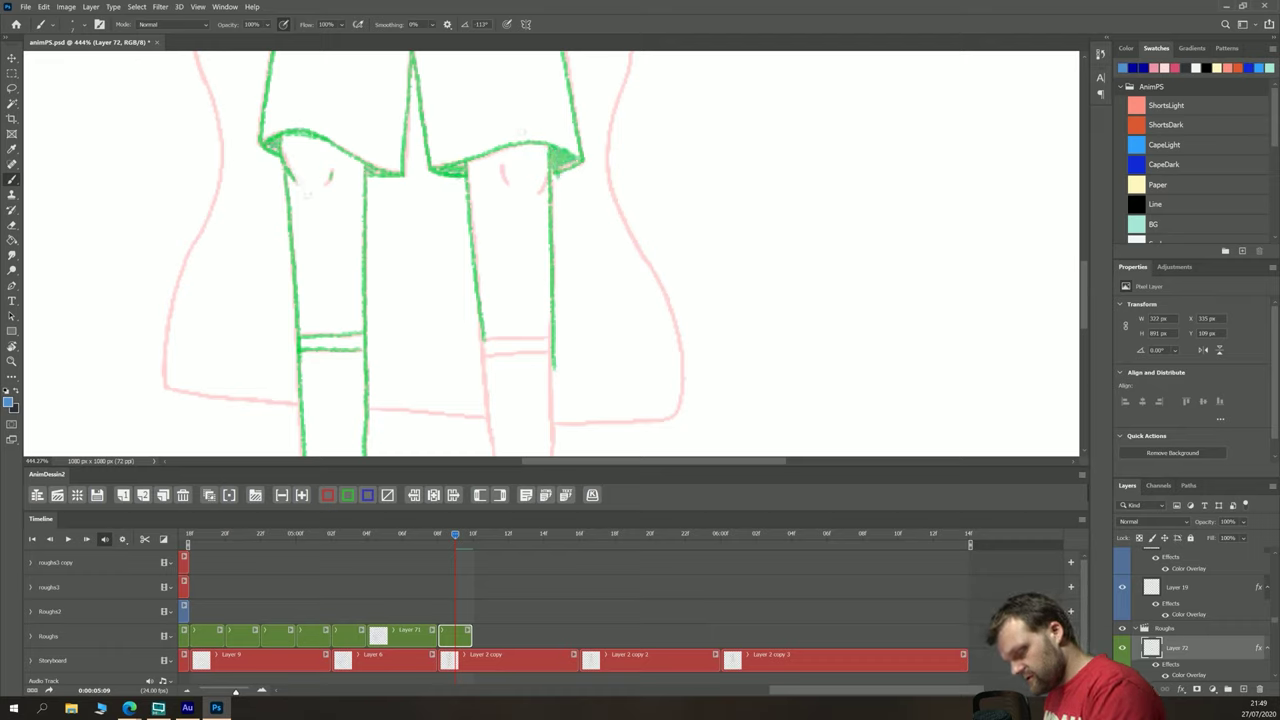
Step: Complete the second leg with its double sock band, lower leg and pointed foot, then fit the whole drawing in view
key(space)
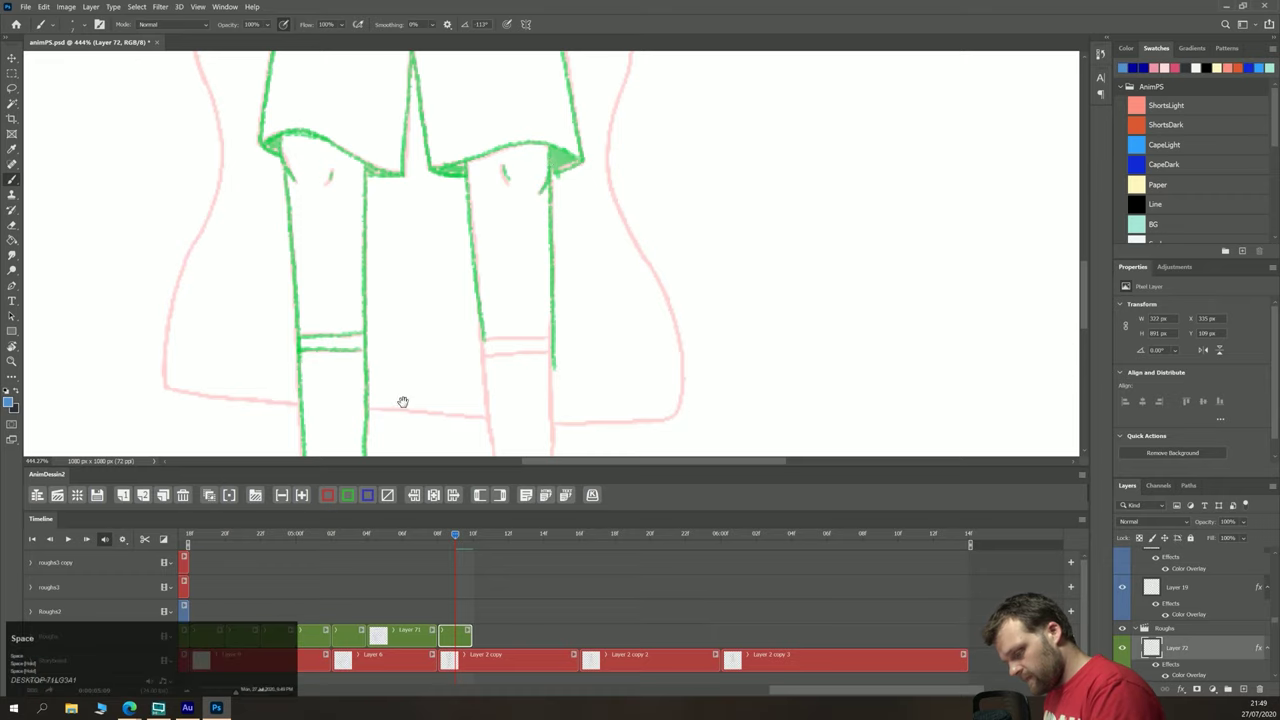
drag(403, 400, 400, 197)
mouse_move(538, 138)
mouse_down()
mouse_move(473, 140)
mouse_move(539, 151)
mouse_move(474, 157)
mouse_move(465, 121)
mouse_move(483, 391)
mouse_move(367, 332)
mouse_move(418, 338)
mouse_move(511, 393)
mouse_move(421, 238)
mouse_move(405, 315)
mouse_move(463, 408)
mouse_move(462, 208)
mouse_up()
key(space)
key(space)
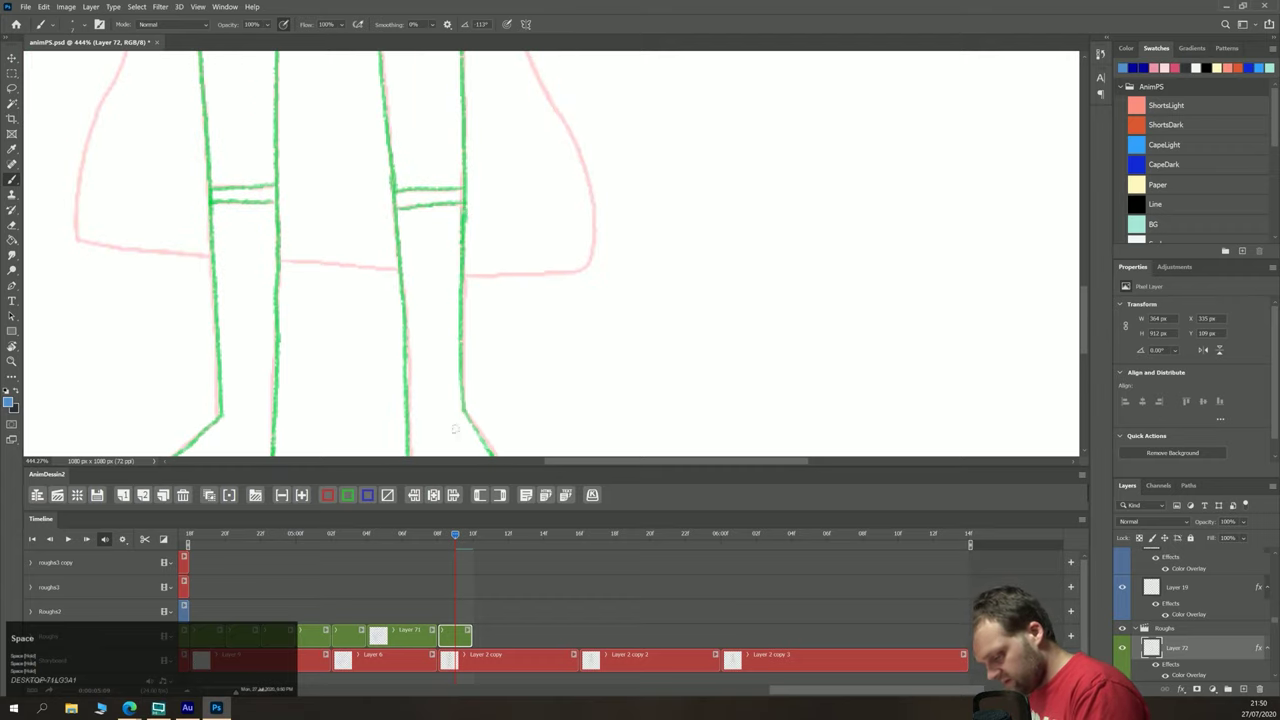
key(ctrl+0)
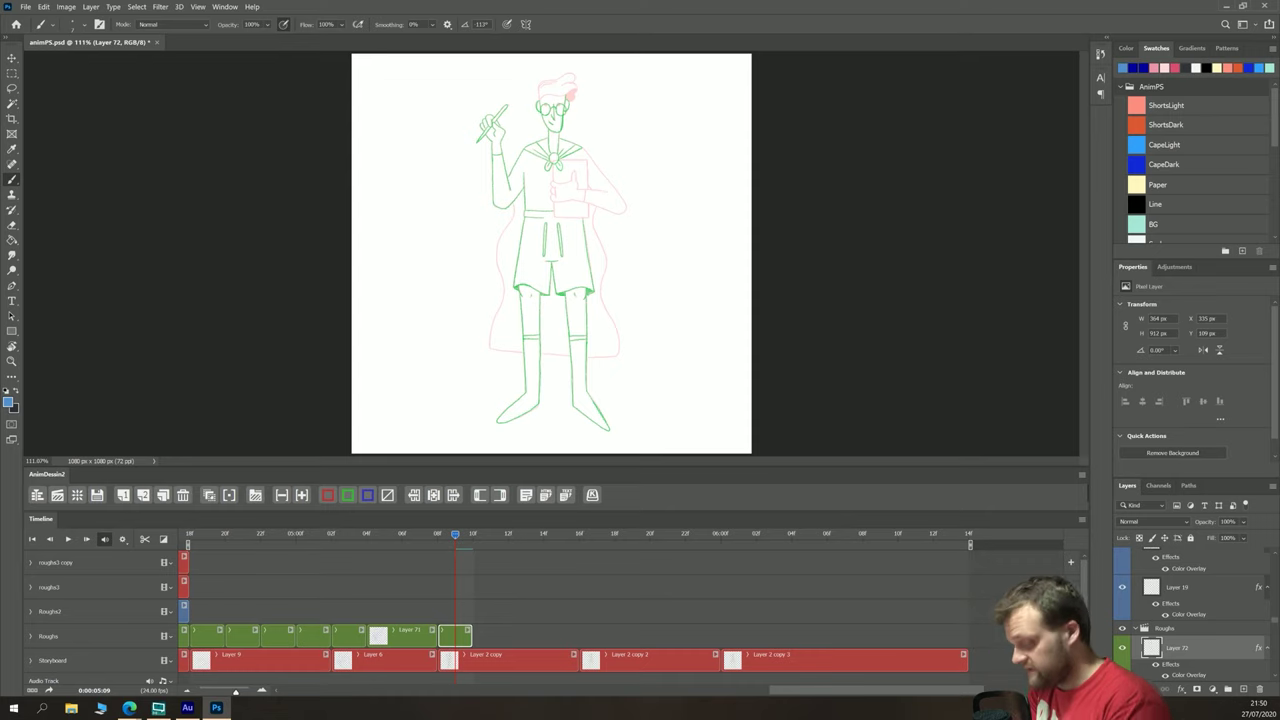
Step: Extend the waistband behind the book and draw the torso's far side upward through the book, then review the full figure
scroll(551, 253, up, 5)
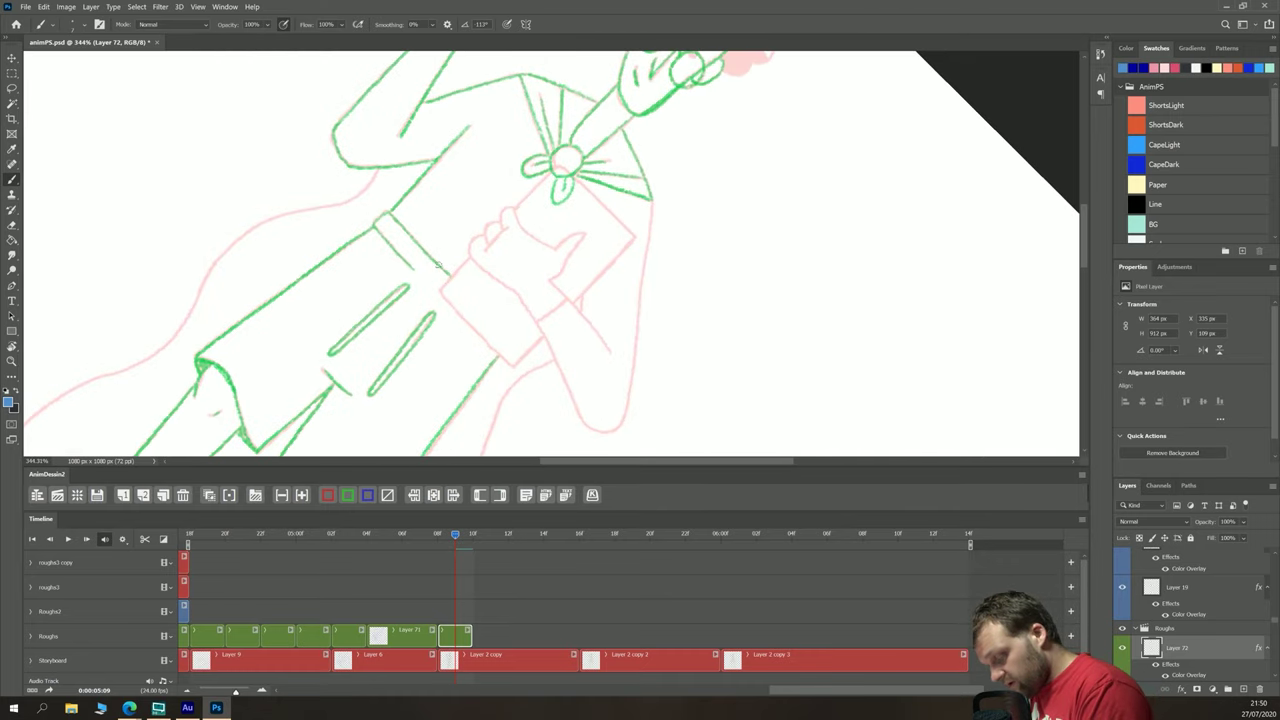
mouse_move(437, 263)
mouse_down()
mouse_move(510, 336)
mouse_move(449, 298)
mouse_move(494, 349)
mouse_move(479, 305)
mouse_up()
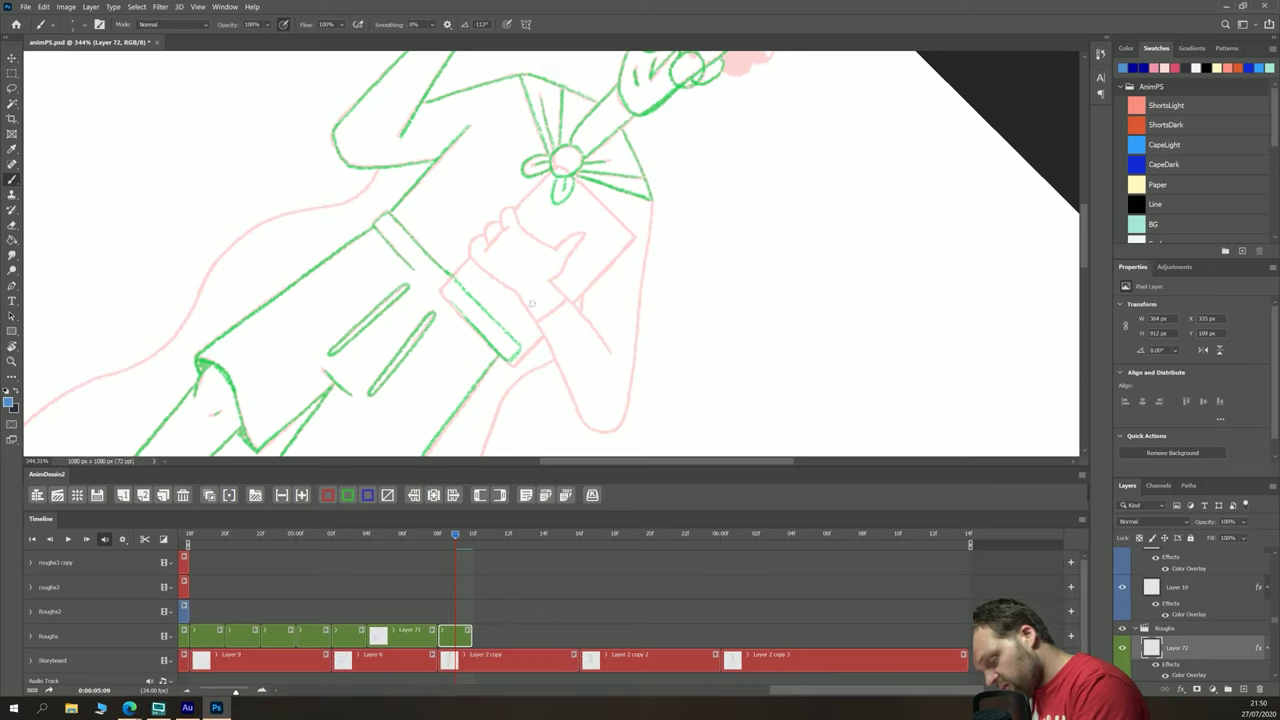
mouse_move(515, 337)
mouse_down()
mouse_move(609, 249)
mouse_move(512, 340)
mouse_up()
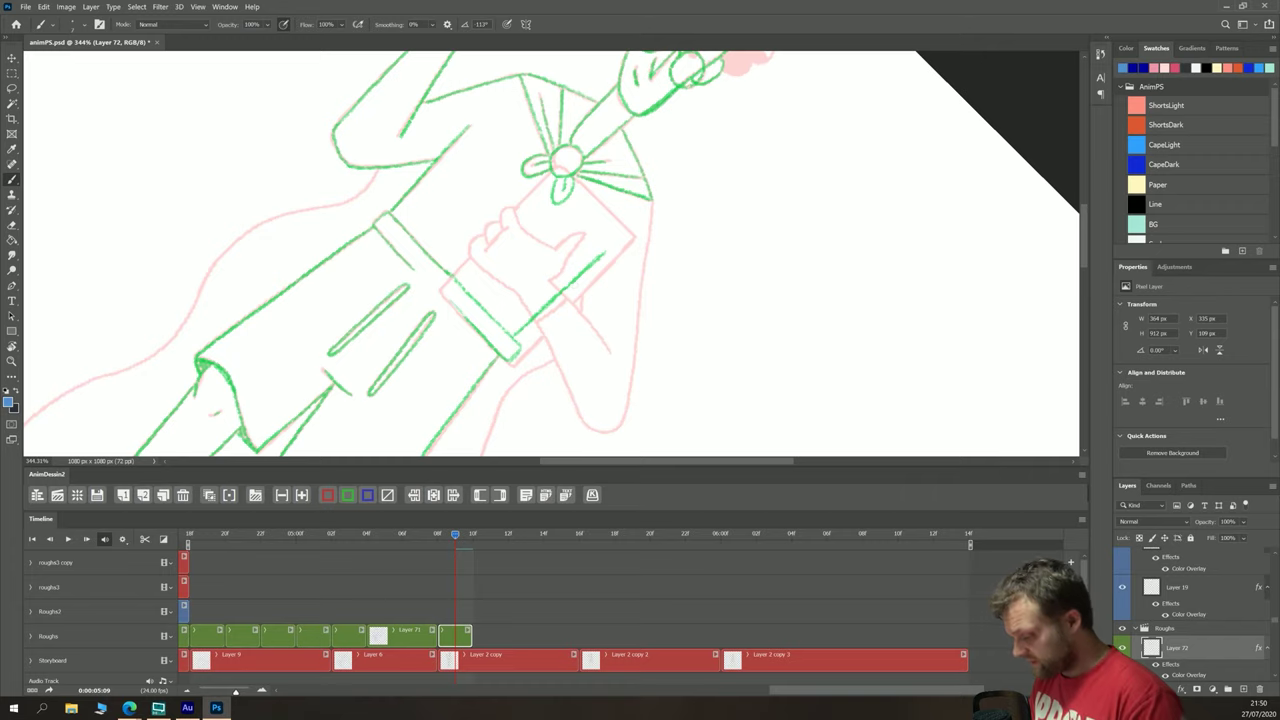
scroll(551, 253, down, 8)
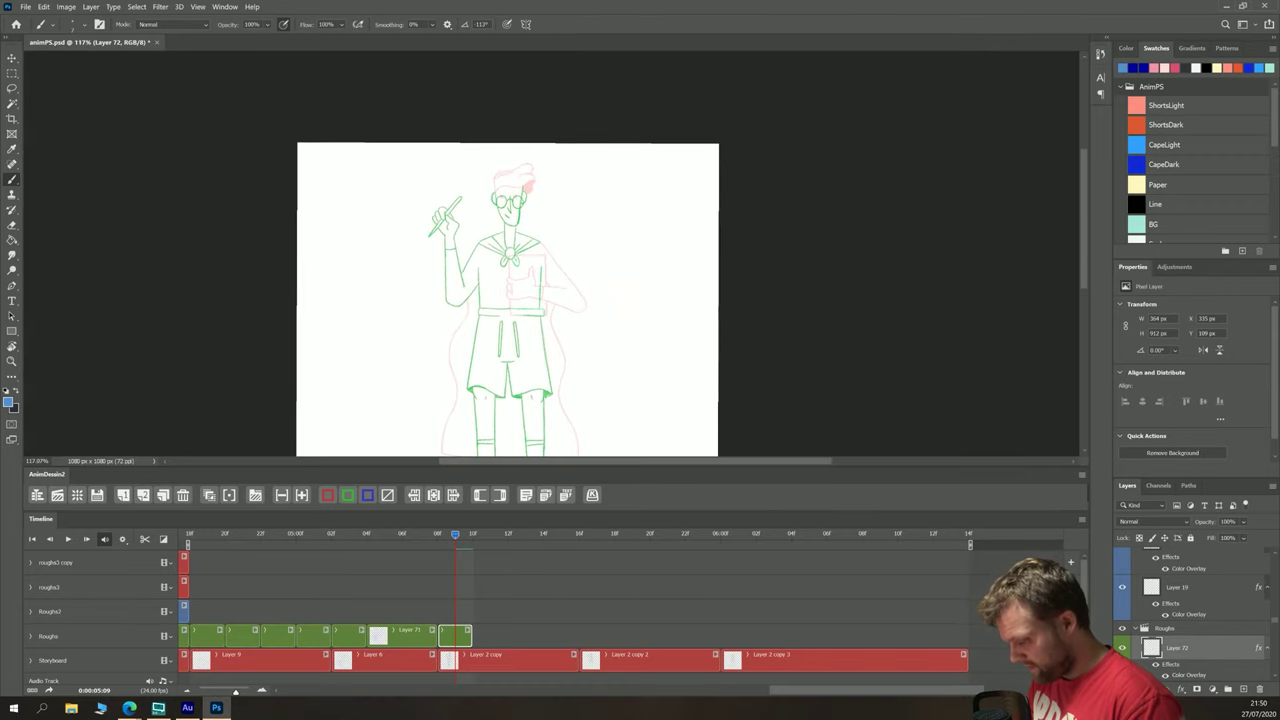
scroll(551, 253, down, 2)
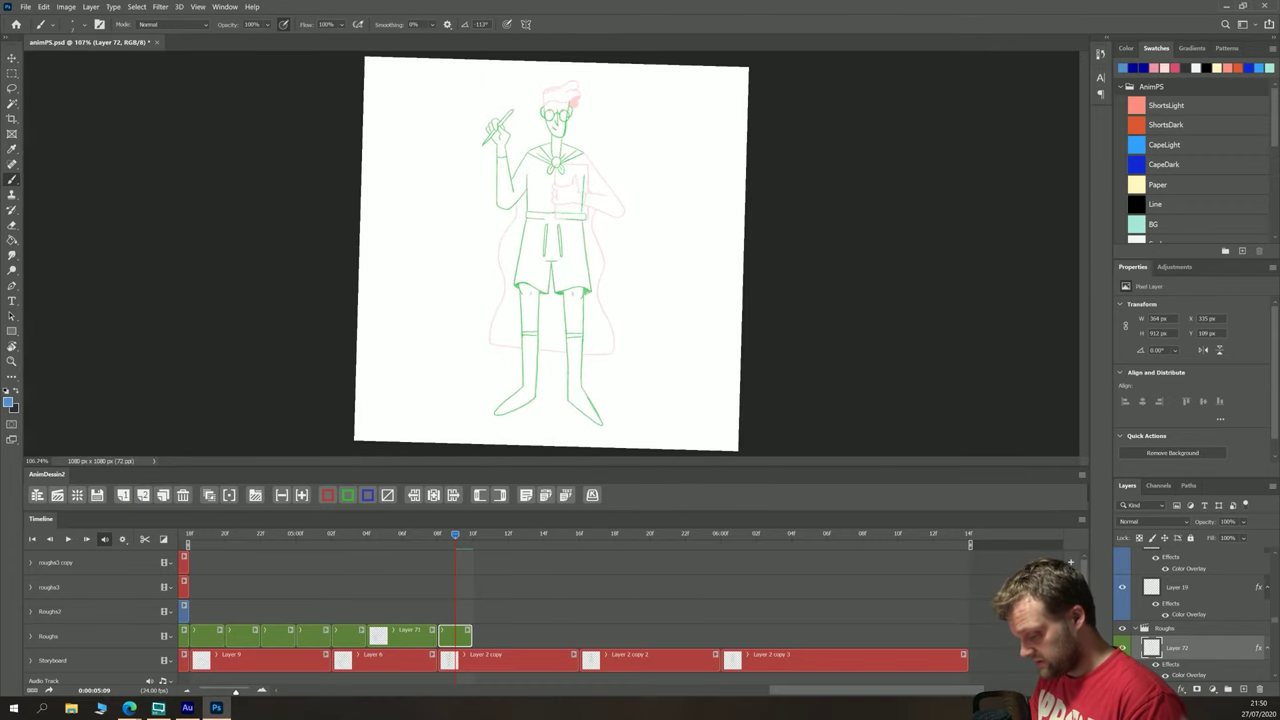
scroll(551, 253, up, 2)
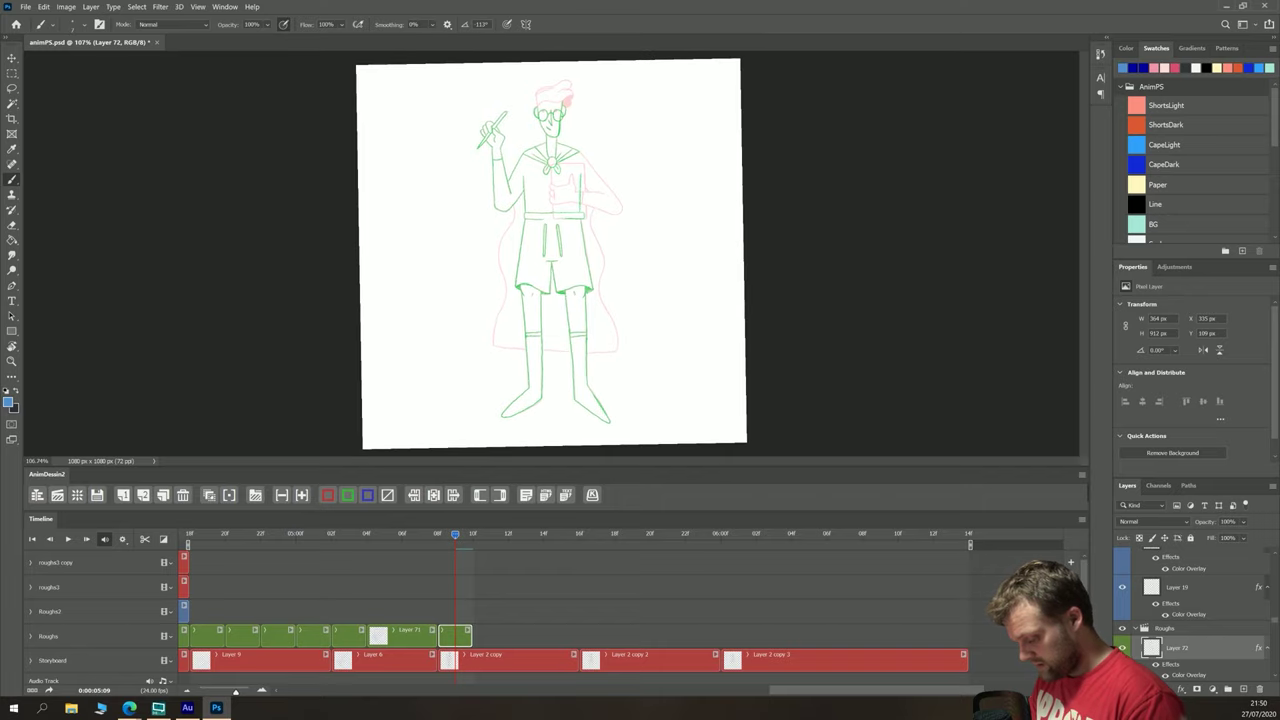
Step: Add a new frame, place it in the Roughs2 track at 05:08 above the green drawing, and colour-code it blue
scroll(551, 253, down, 1)
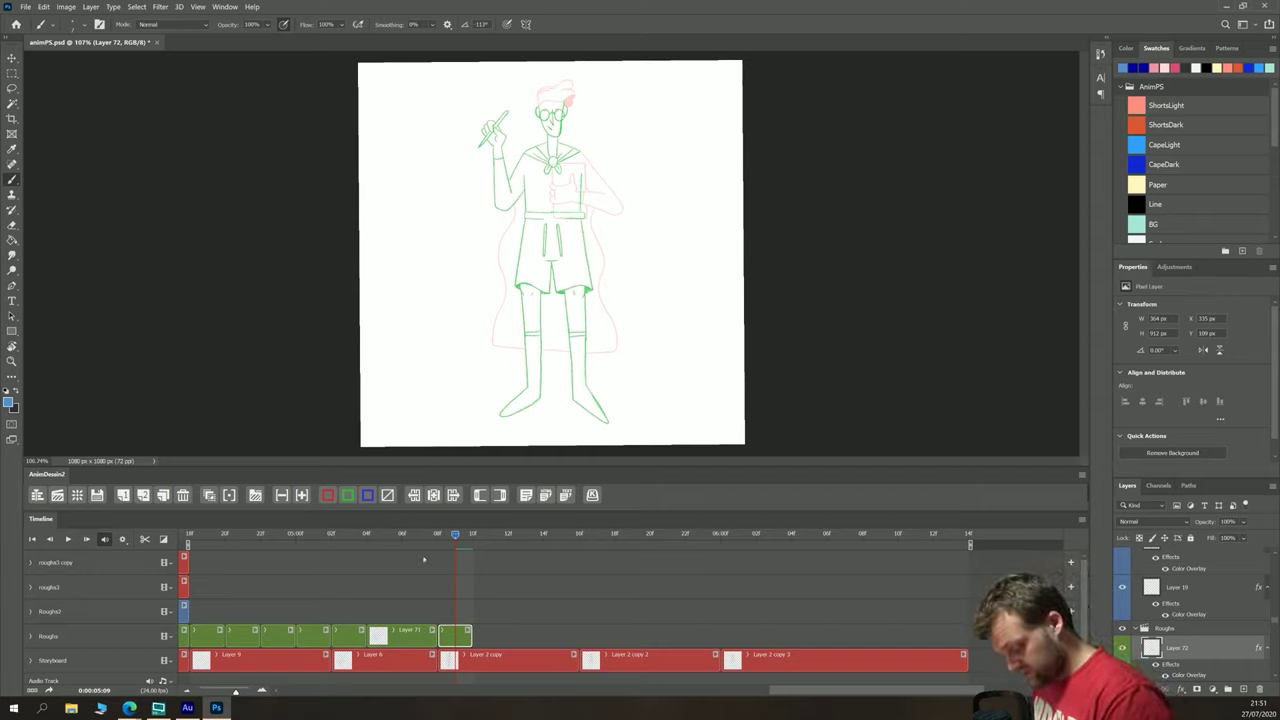
key(Left)
click(142, 498)
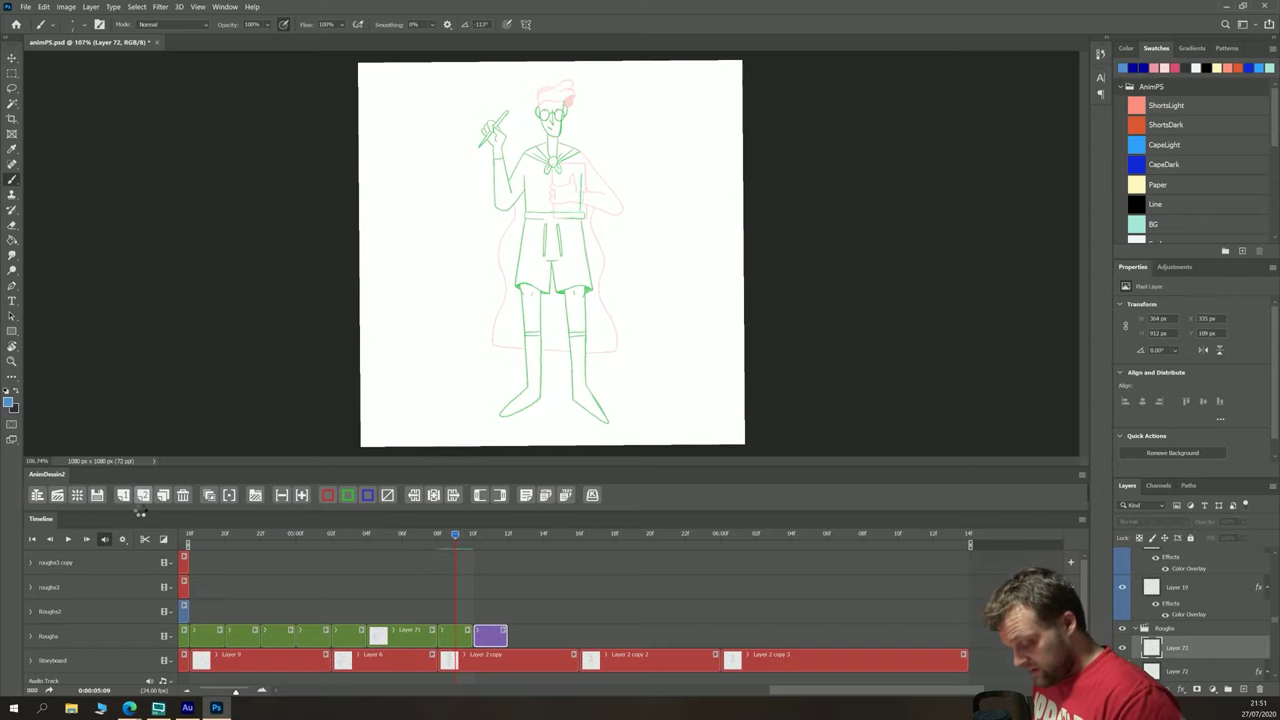
drag(483, 634, 443, 606)
click(455, 535)
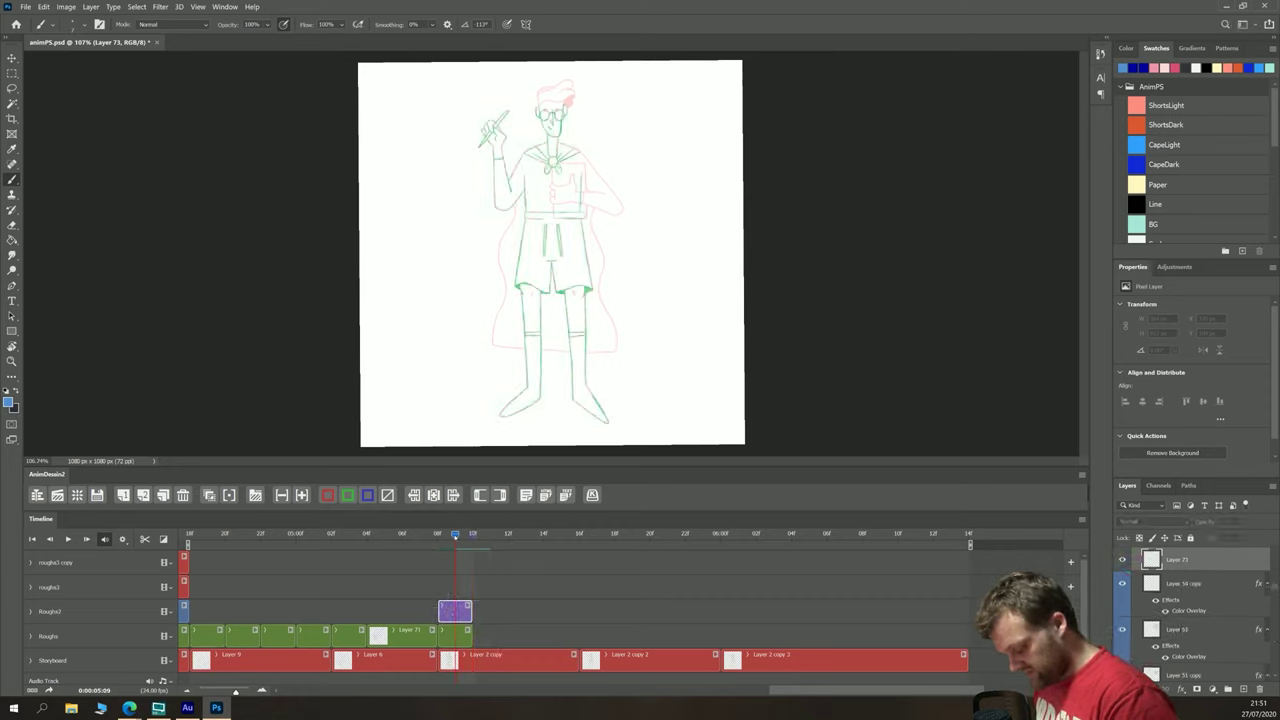
click(367, 495)
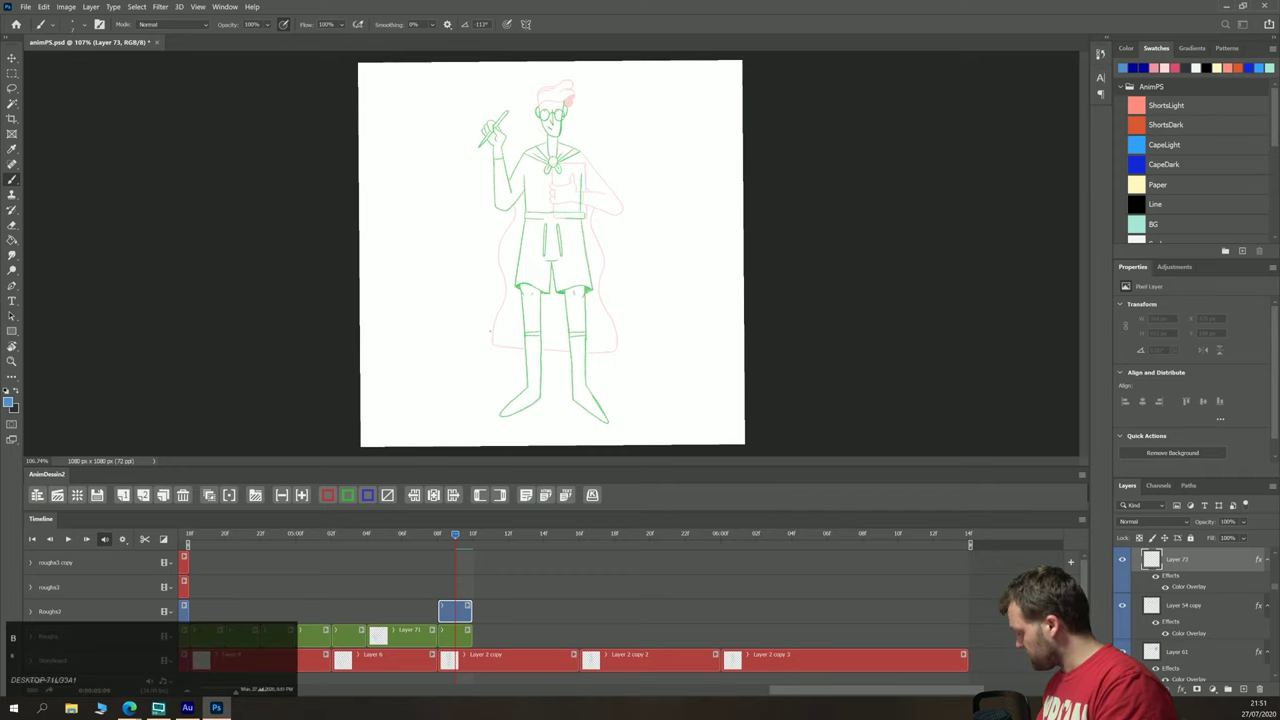
Step: Trace the two wavy side edges of the cape in blue, from the elbows down to the hem corners
key(ctrl+plus)
key(ctrl+plus)
drag(430, 135, 460, 271)
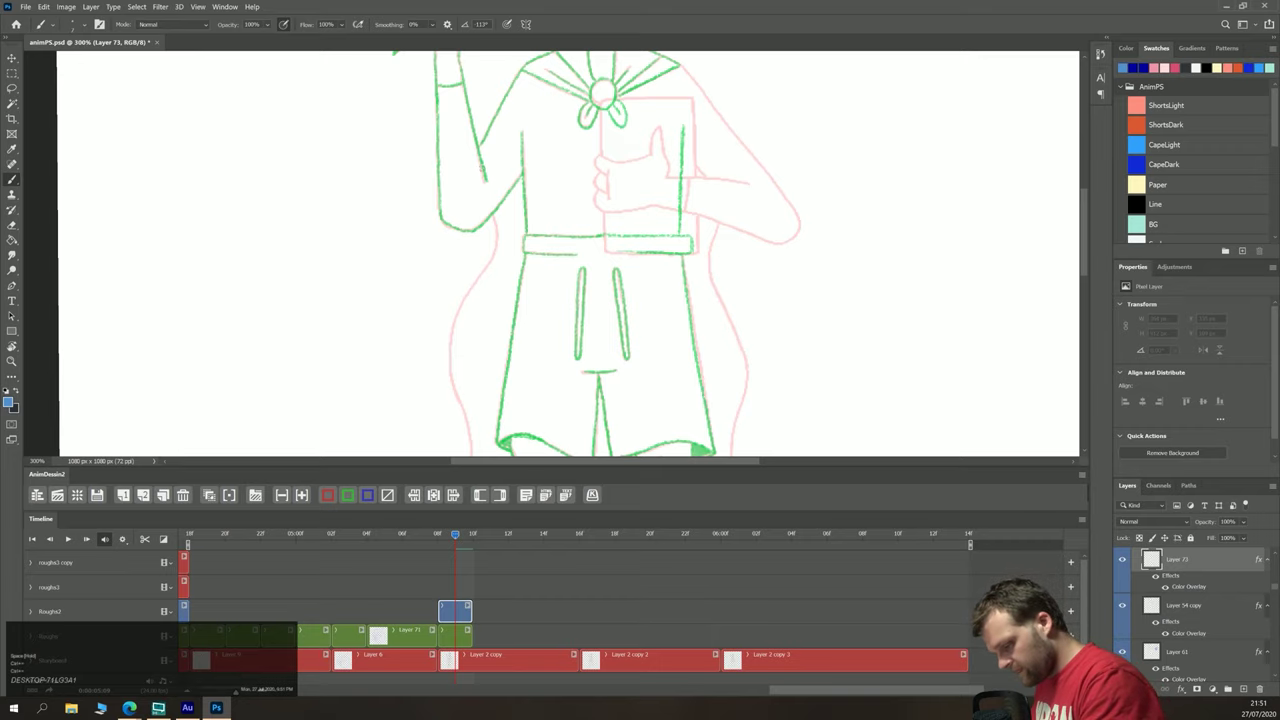
key(ctrl+minus)
key(ctrl+minus)
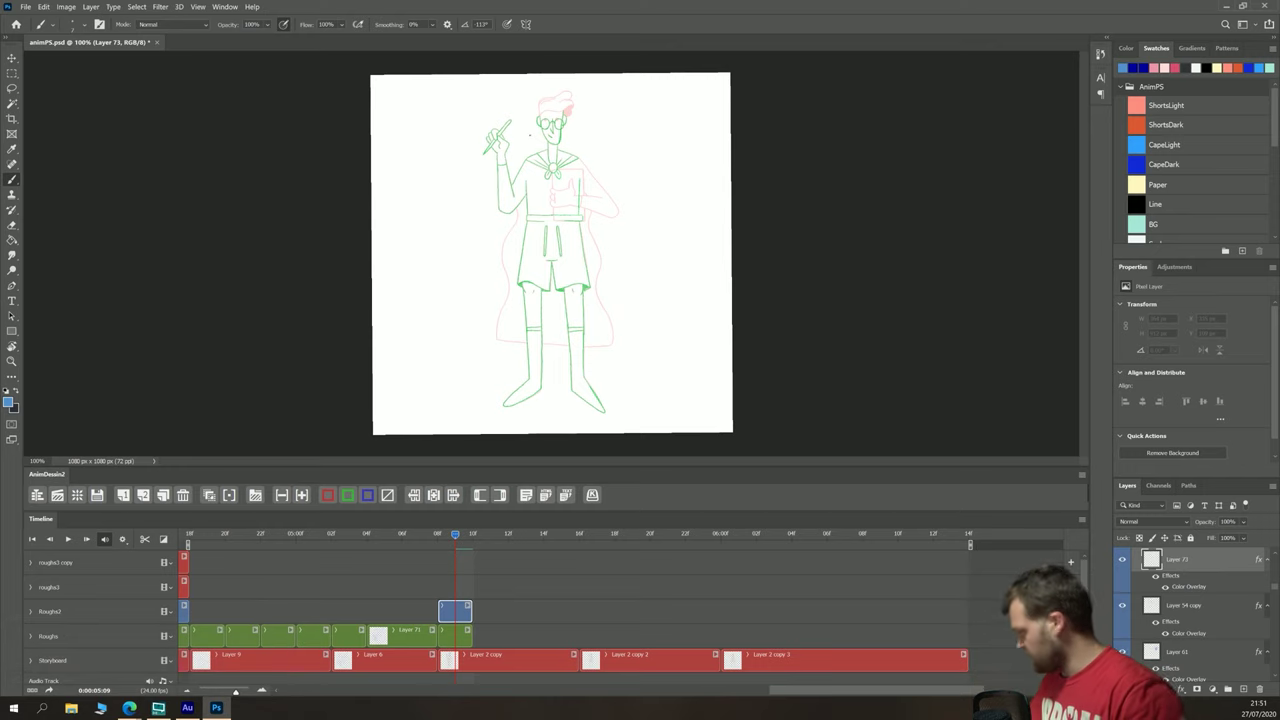
key(ctrl+plus)
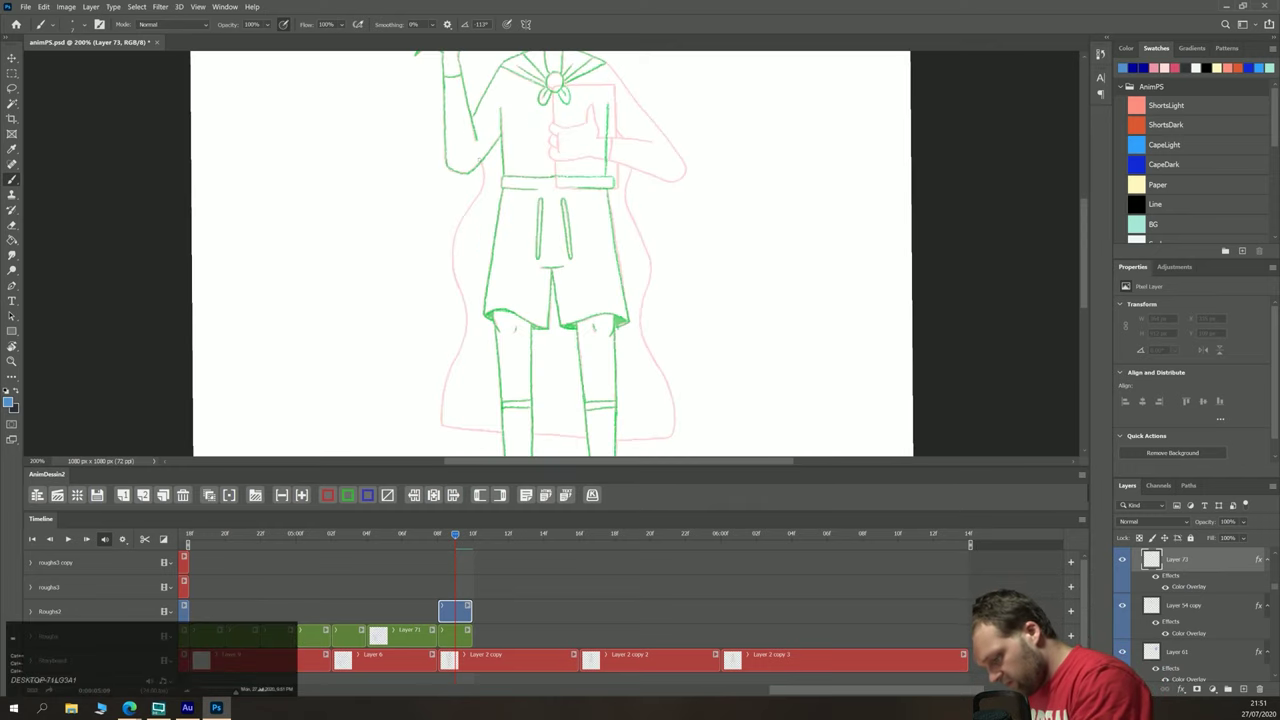
drag(461, 218, 452, 258)
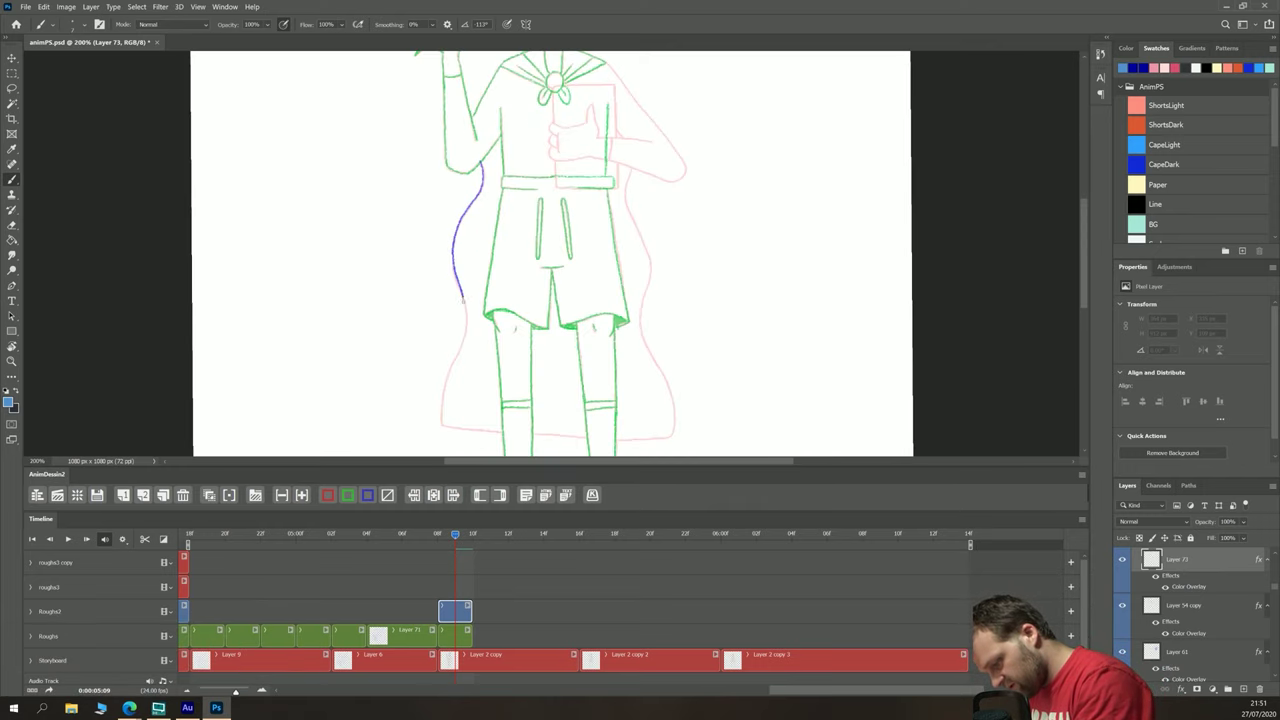
drag(463, 298, 441, 424)
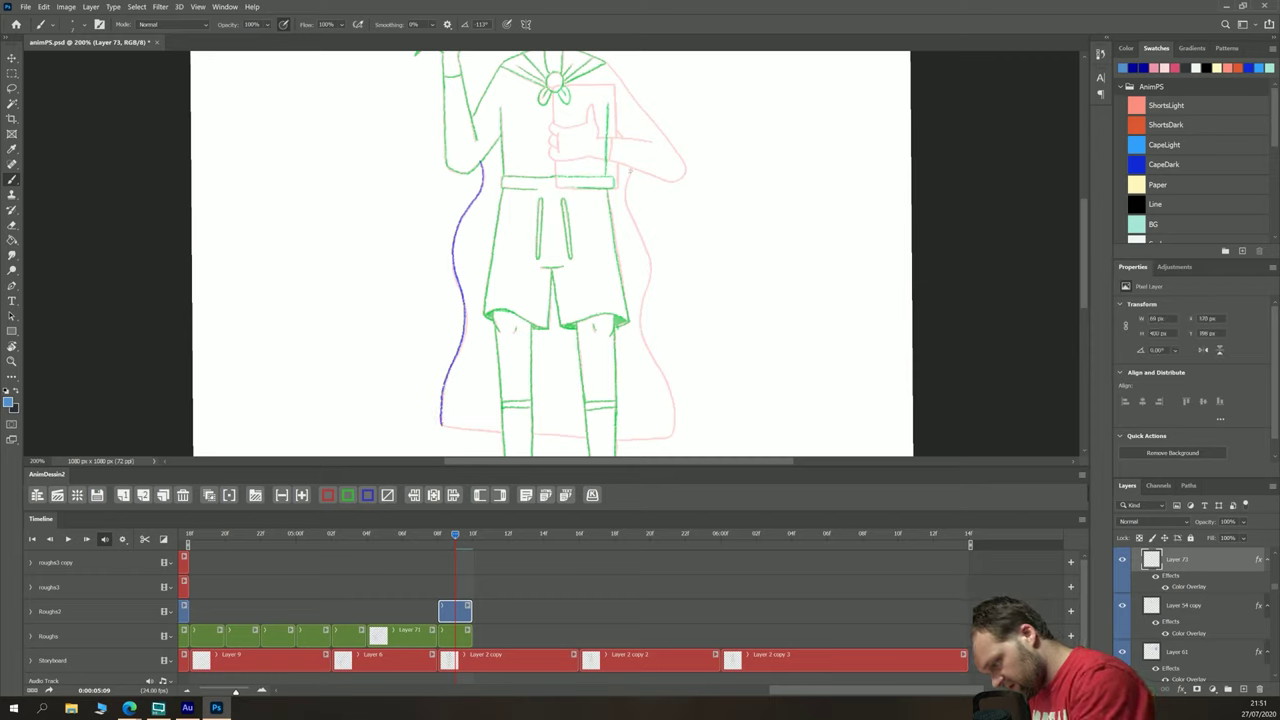
mouse_move(631, 170)
mouse_down()
mouse_move(649, 263)
mouse_move(641, 328)
mouse_move(678, 432)
mouse_up()
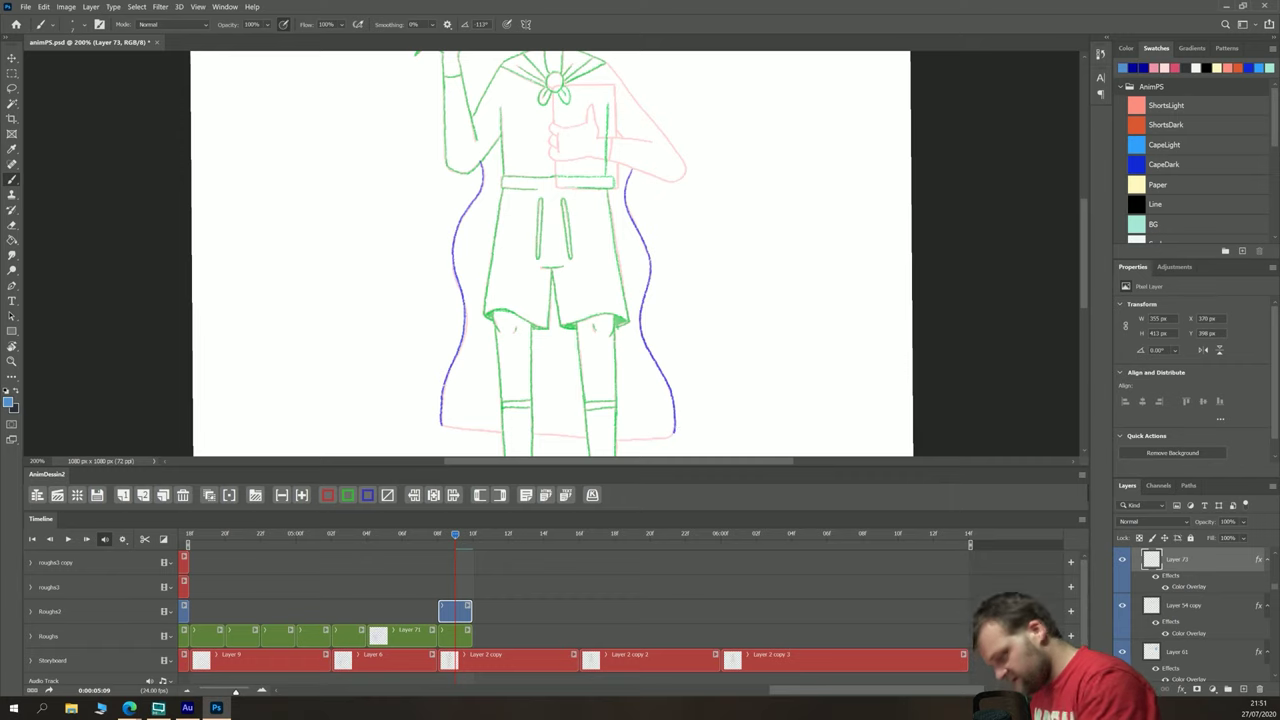
Step: Extend the cape's edge on the book-arm side up to the shoulder and trace the bottom hem around the legs
key(space)
drag(561, 223, 508, 422)
mouse_move(577, 382)
mouse_down()
mouse_move(585, 350)
mouse_move(550, 263)
mouse_move(578, 318)
mouse_move(578, 382)
mouse_up()
key(space)
mouse_move(405, 370)
mouse_down()
mouse_move(437, 165)
mouse_move(431, 105)
mouse_up()
drag(642, 379, 587, 384)
drag(505, 380, 562, 384)
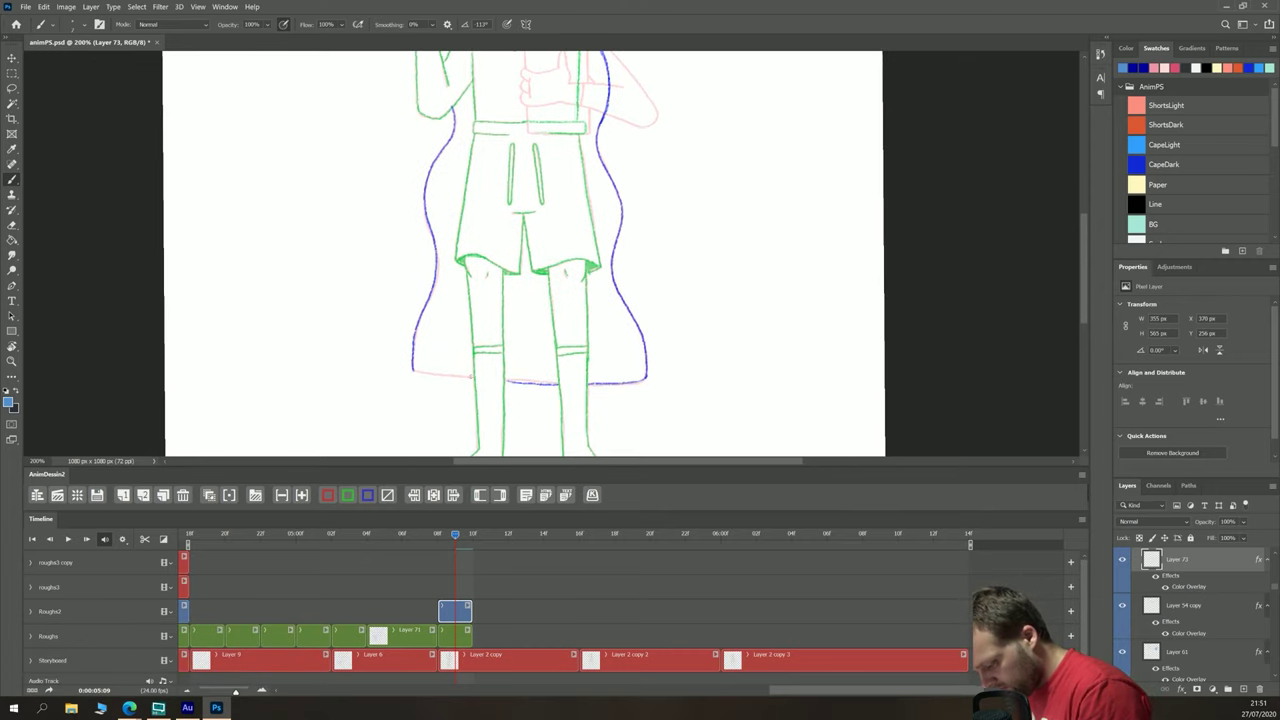
drag(476, 379, 418, 367)
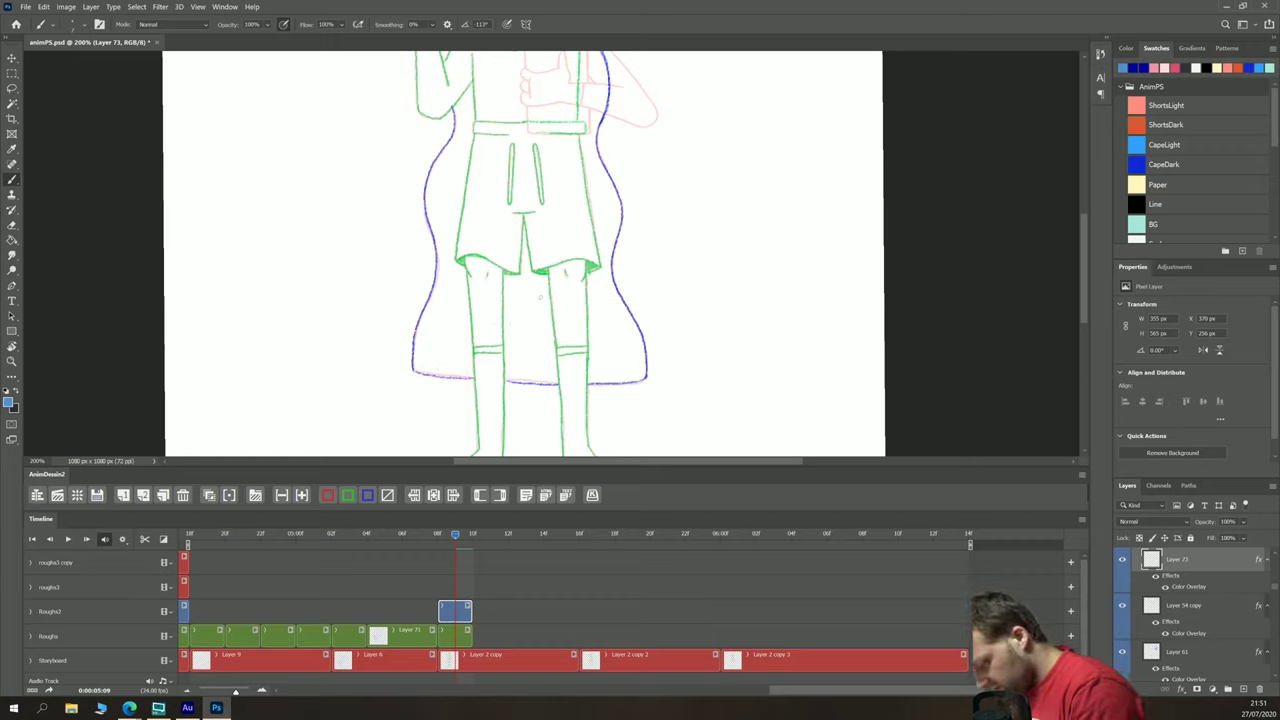
mouse_move(540, 295)
mouse_down()
mouse_move(537, 391)
mouse_move(512, 390)
mouse_move(511, 310)
mouse_up()
mouse_move(546, 386)
mouse_down()
mouse_move(563, 383)
mouse_move(520, 380)
mouse_move(525, 365)
mouse_up()
key(e)
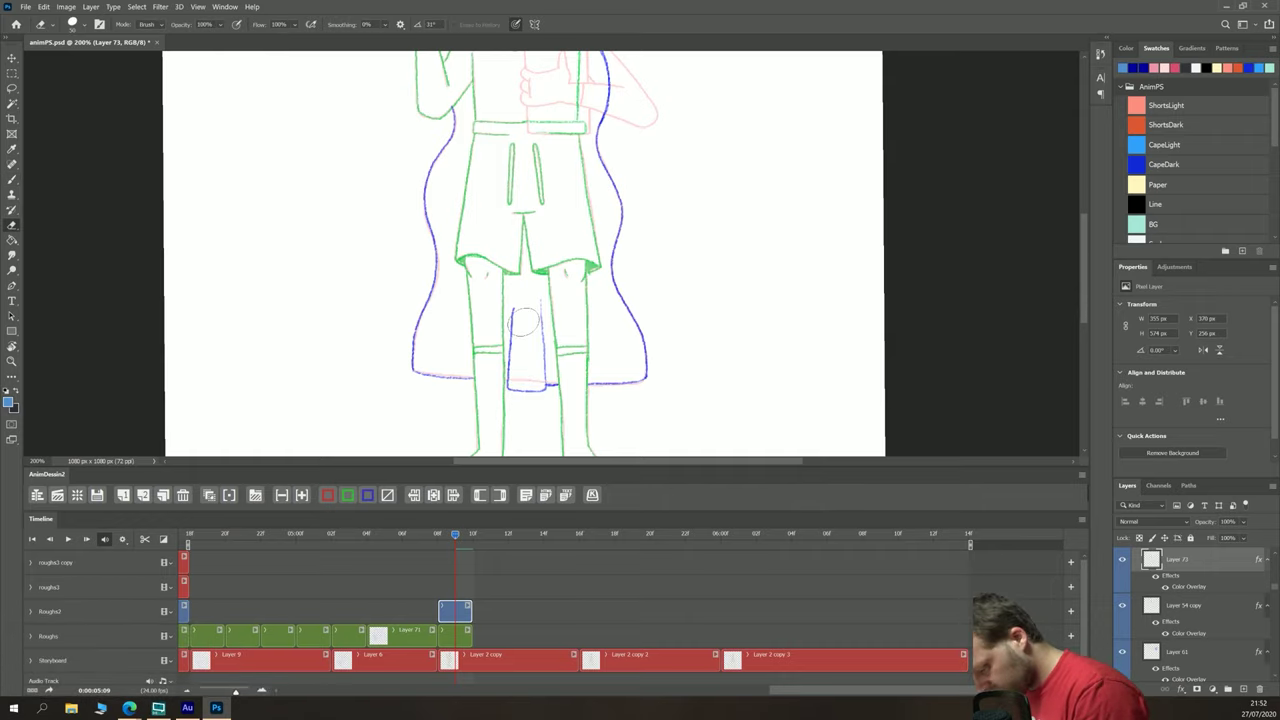
key(b)
mouse_move(595, 310)
mouse_down()
mouse_move(596, 386)
mouse_move(644, 382)
mouse_up()
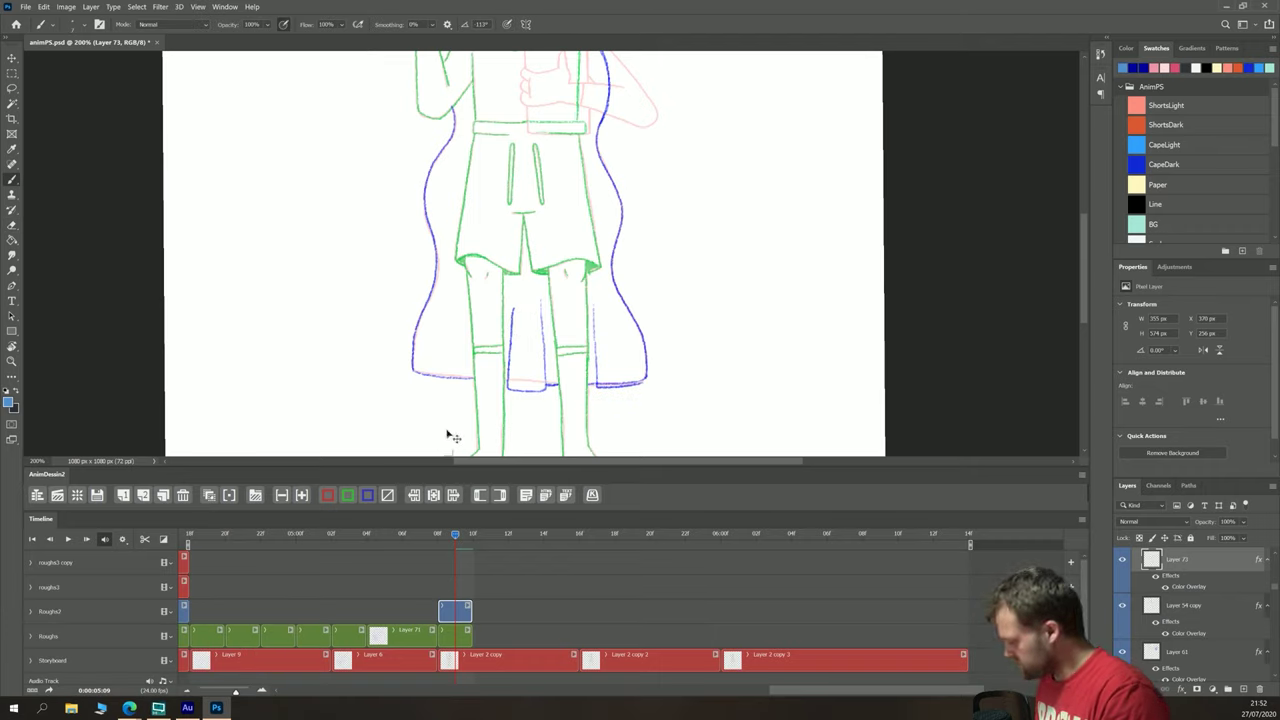
key(ctrl+z)
key(ctrl+z)
key(ctrl+z)
key(ctrl+z)
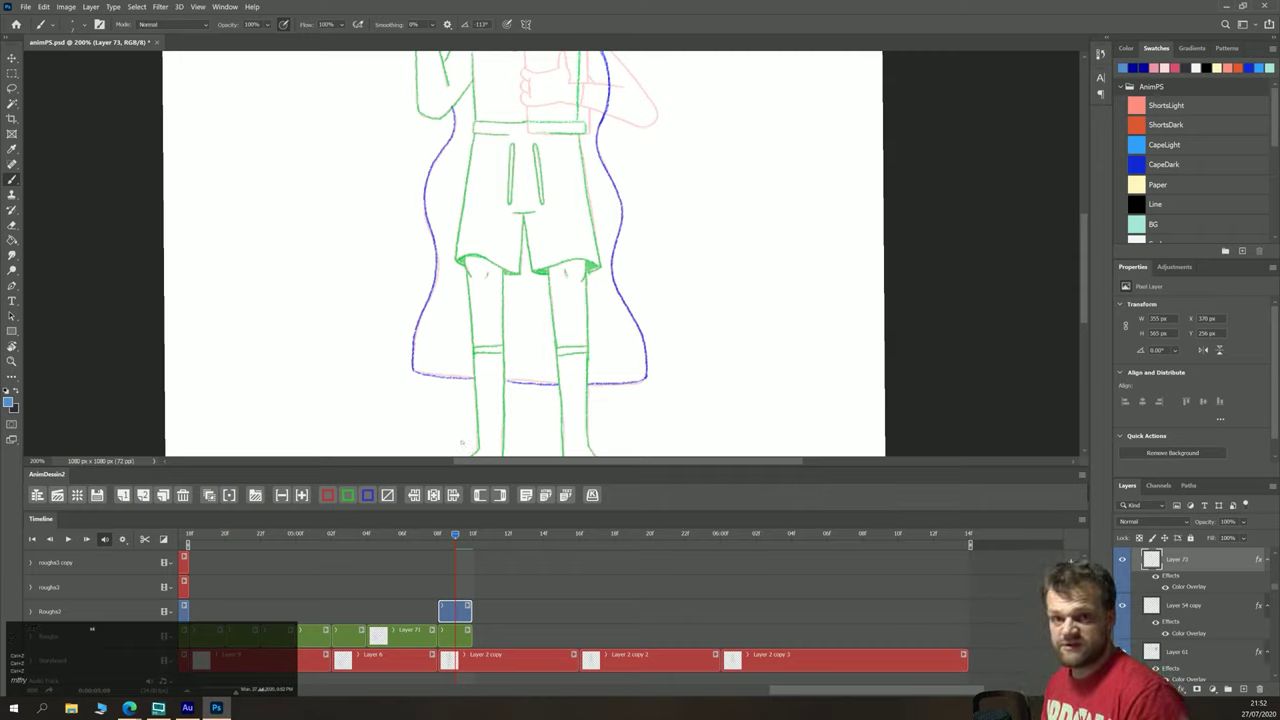
Step: Add another frame, place it in the roughs3 track at 05:08 above the cape, and colour-code it red
key(space)
drag(349, 206, 400, 373)
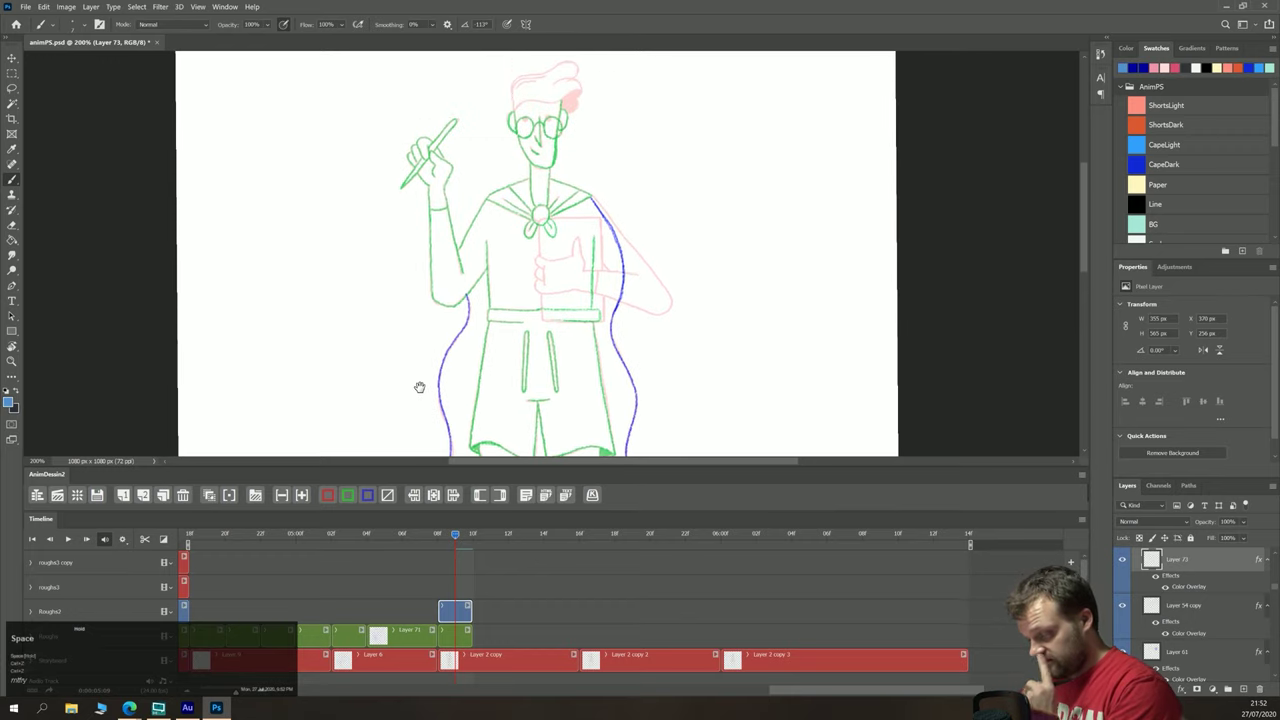
mouse_move(387, 412)
mouse_down()
mouse_move(357, 151)
mouse_move(380, 406)
mouse_up()
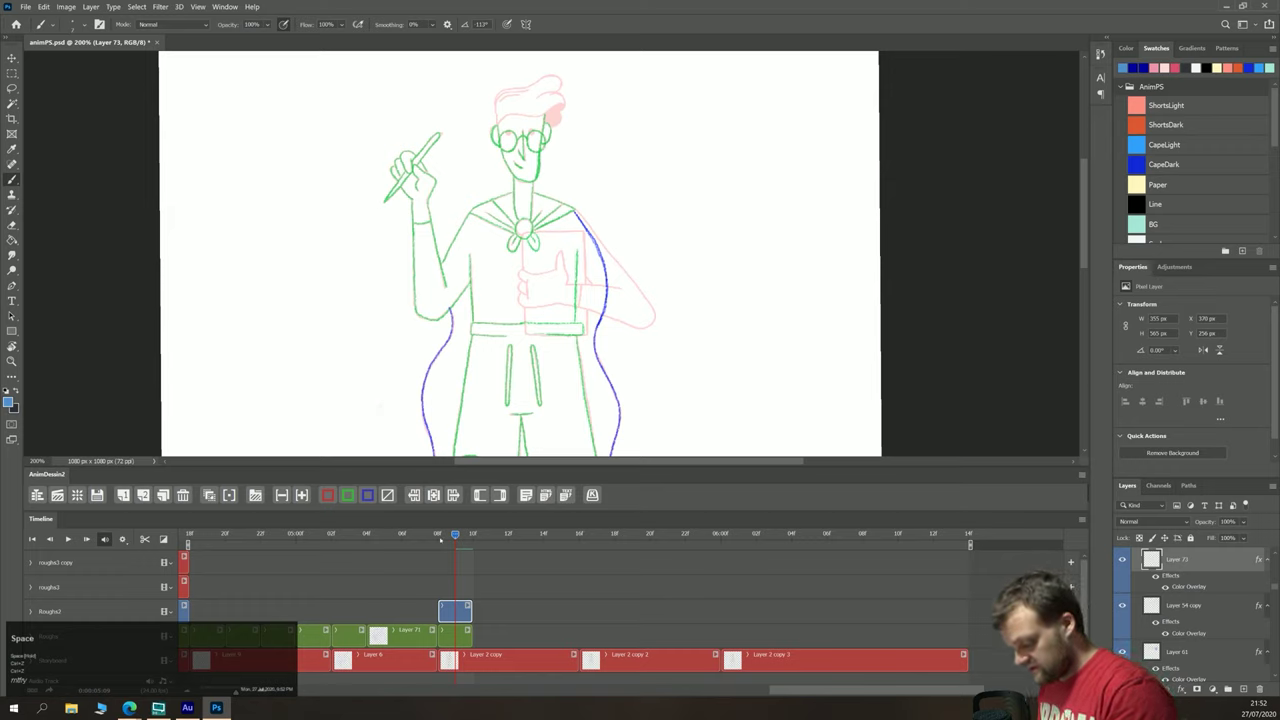
click(440, 536)
click(143, 495)
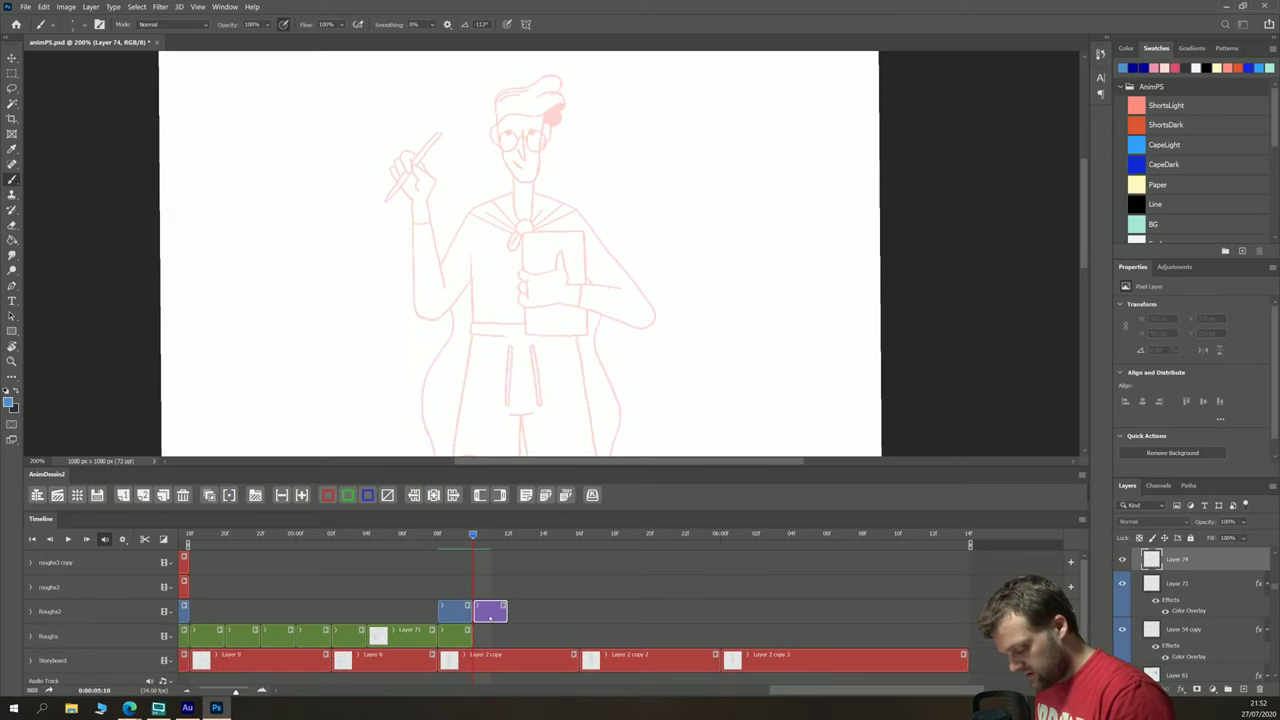
mouse_move(490, 587)
mouse_down()
mouse_move(437, 587)
mouse_move(533, 587)
mouse_up()
click(402, 536)
drag(402, 543, 436, 540)
drag(516, 597, 463, 588)
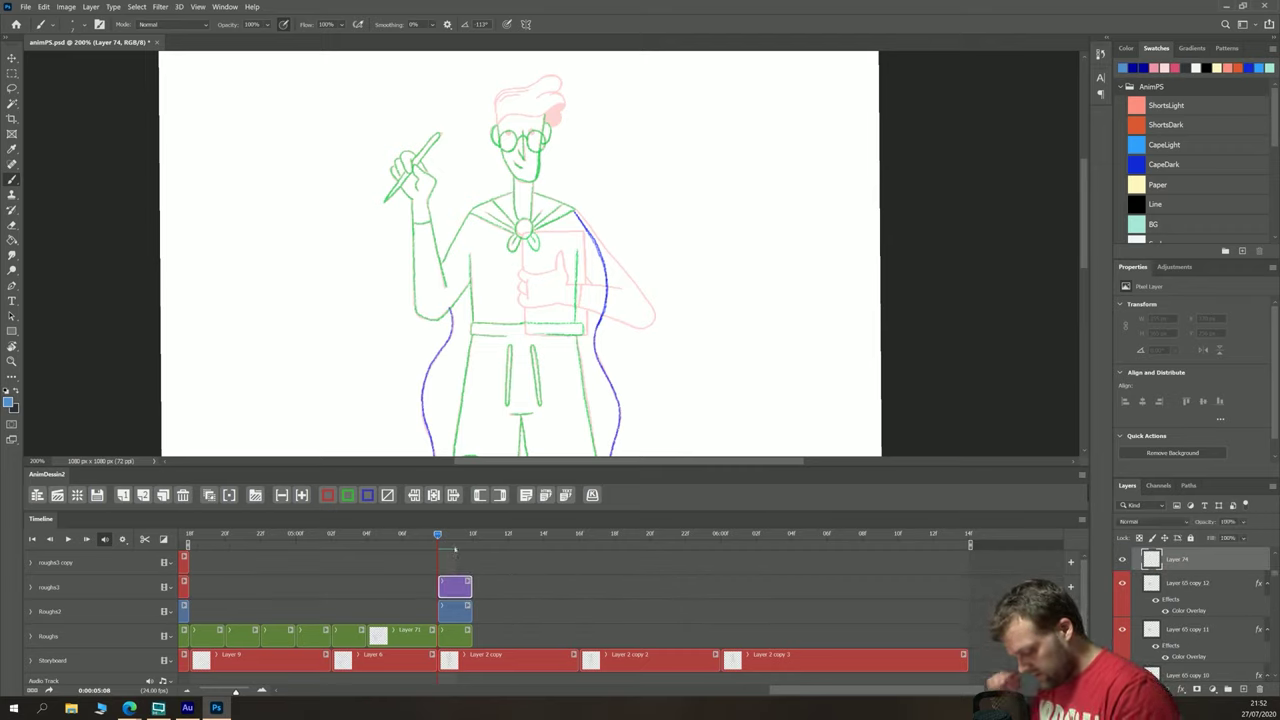
click(454, 546)
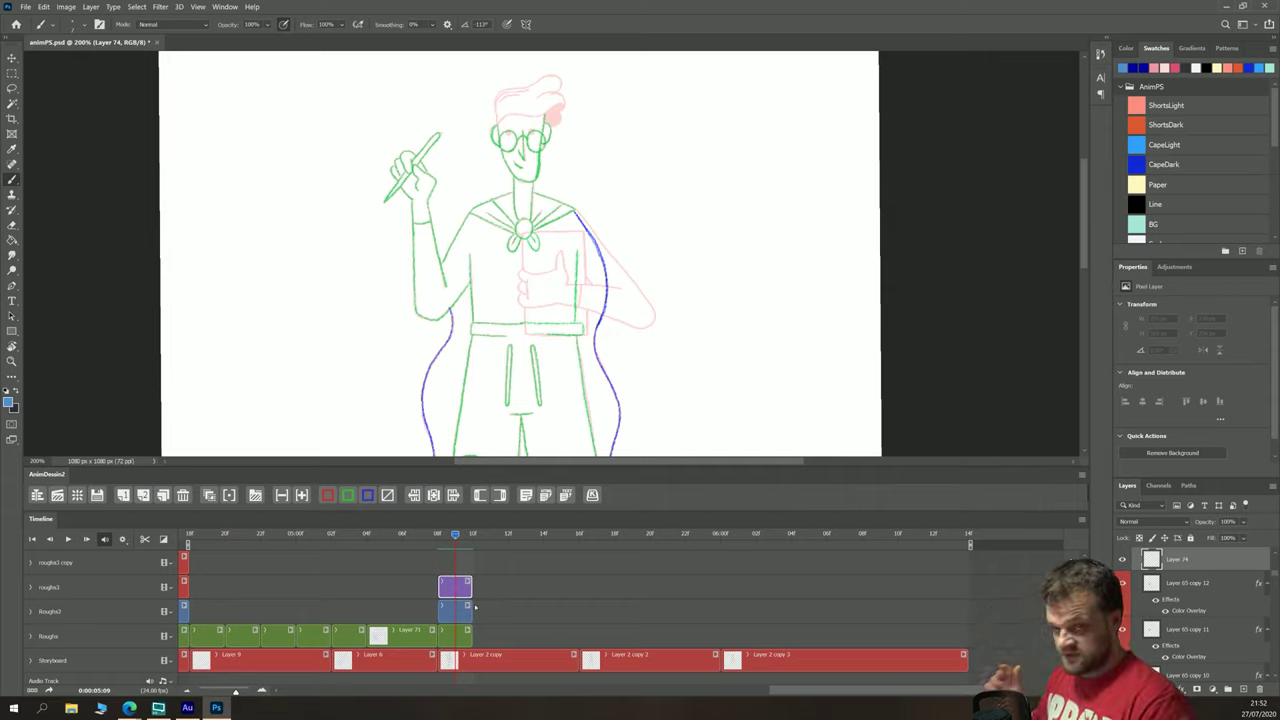
click(327, 495)
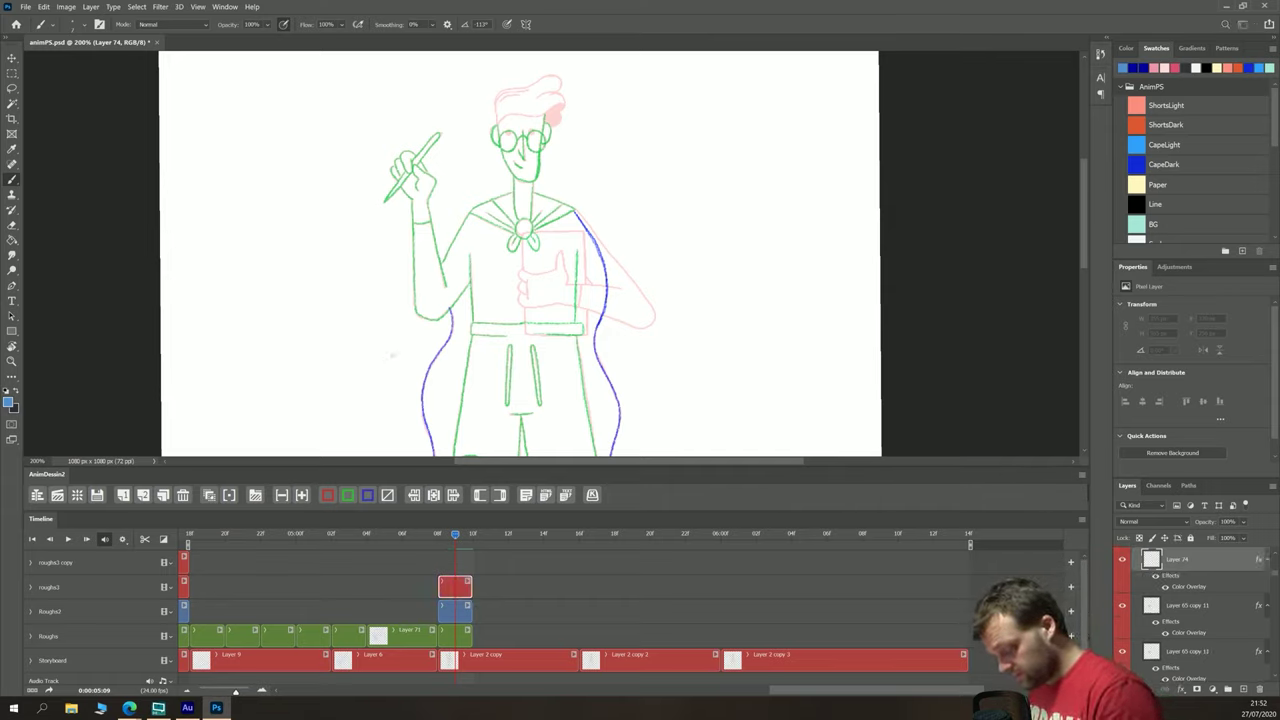
Step: Trace the bent arm with its gripping hand, and the outline of the held book, in red
key(b)
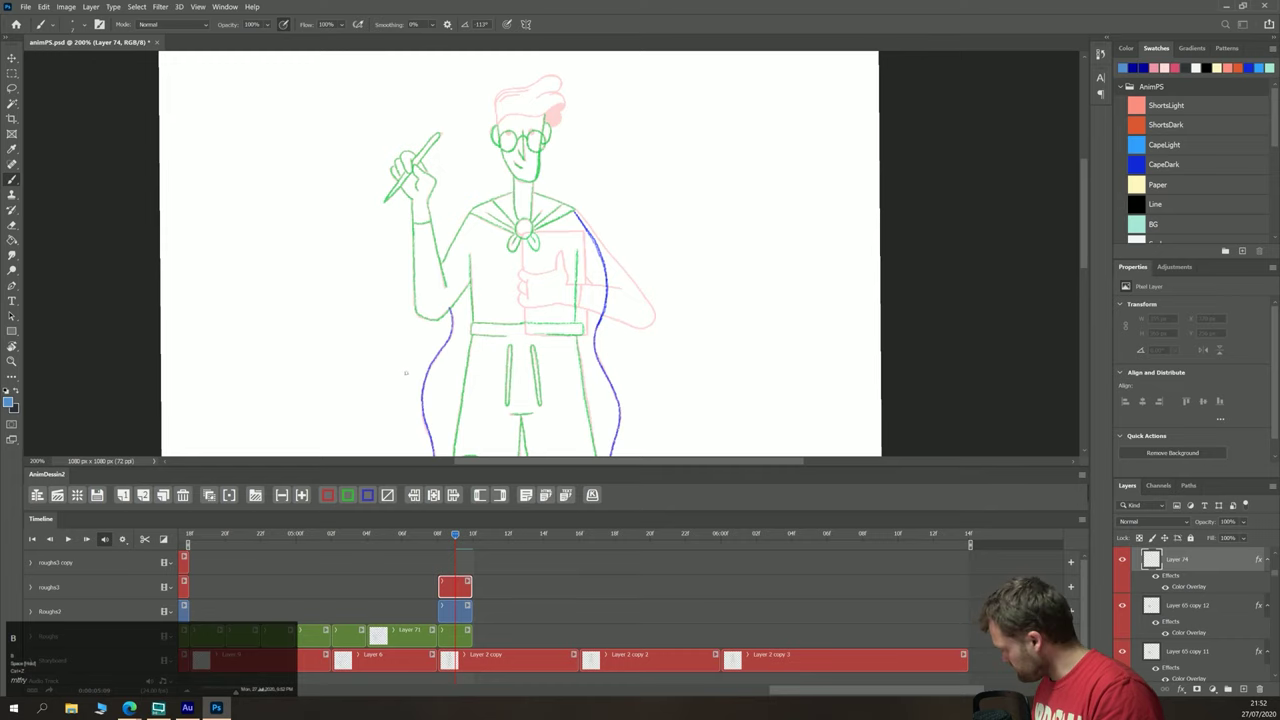
key(ctrl+plus)
drag(494, 263, 406, 242)
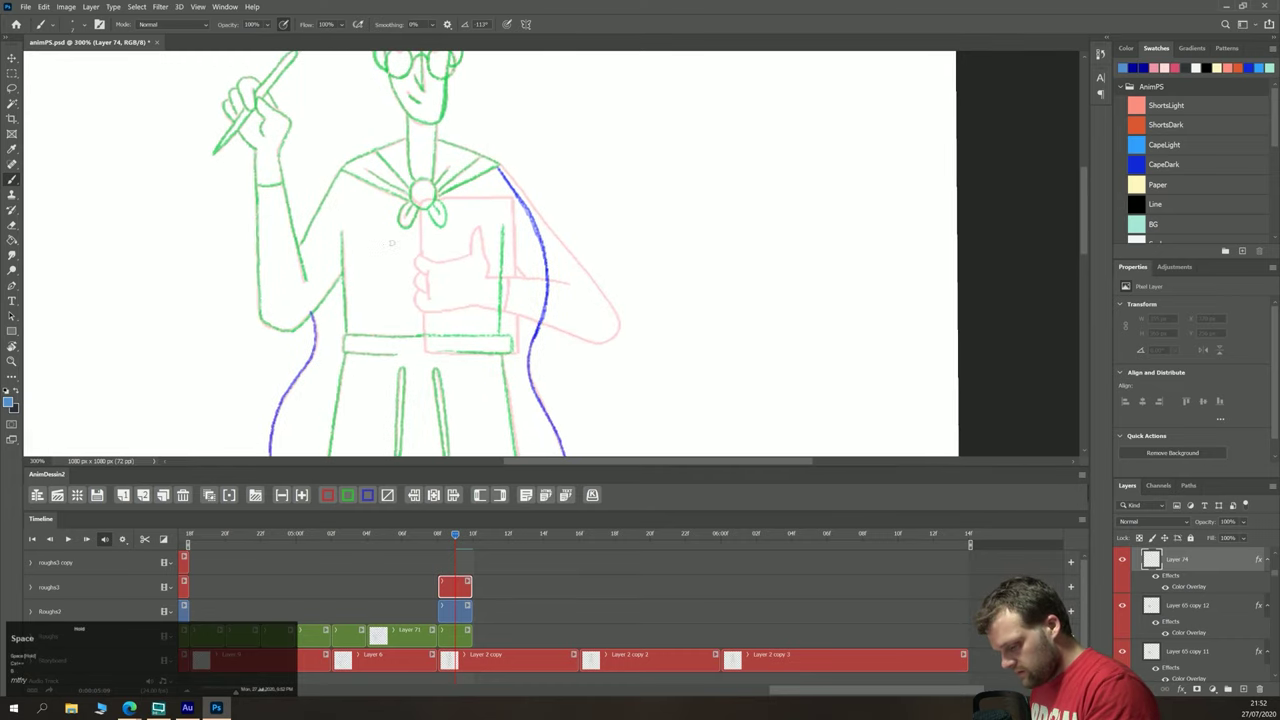
mouse_move(500, 164)
mouse_down()
mouse_move(619, 326)
mouse_move(598, 338)
mouse_move(467, 303)
mouse_move(426, 310)
mouse_move(414, 290)
mouse_move(414, 252)
mouse_move(470, 250)
mouse_move(478, 224)
mouse_move(487, 278)
mouse_move(565, 281)
mouse_up()
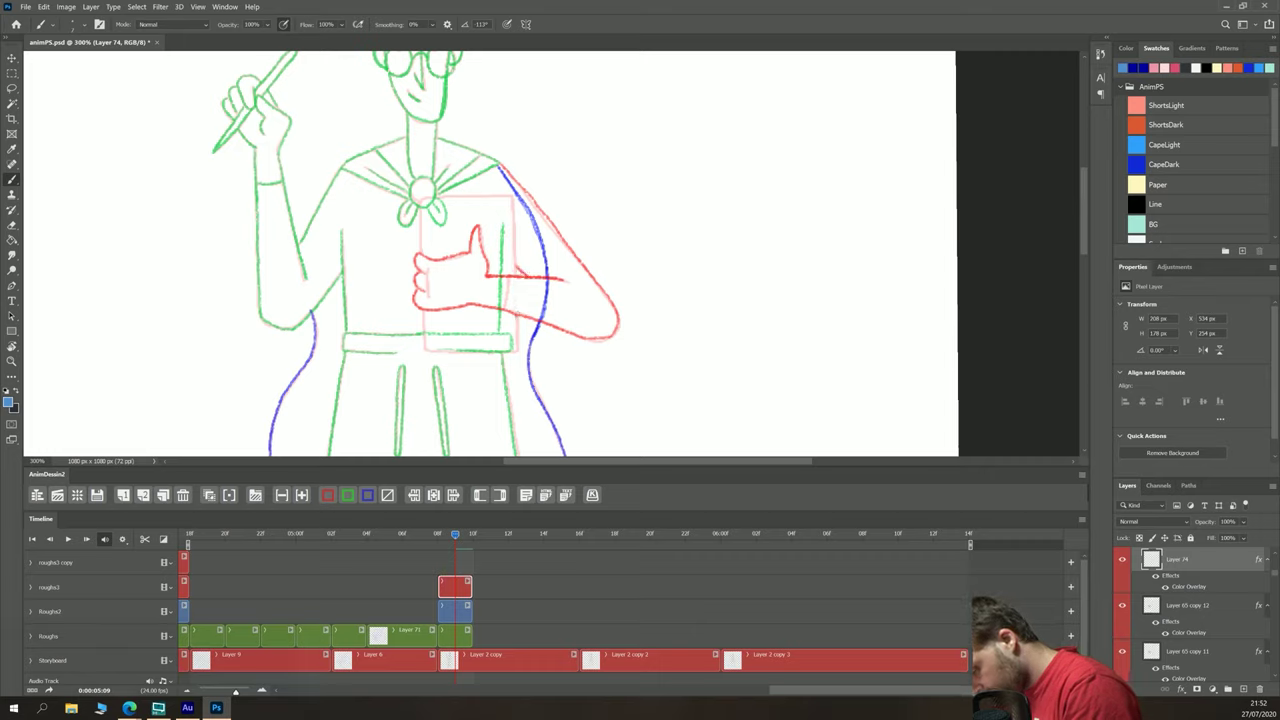
mouse_move(424, 314)
mouse_down()
mouse_move(425, 351)
mouse_move(518, 344)
mouse_up()
mouse_move(513, 273)
mouse_down()
mouse_move(512, 200)
mouse_move(421, 198)
mouse_move(428, 298)
mouse_move(503, 308)
mouse_up()
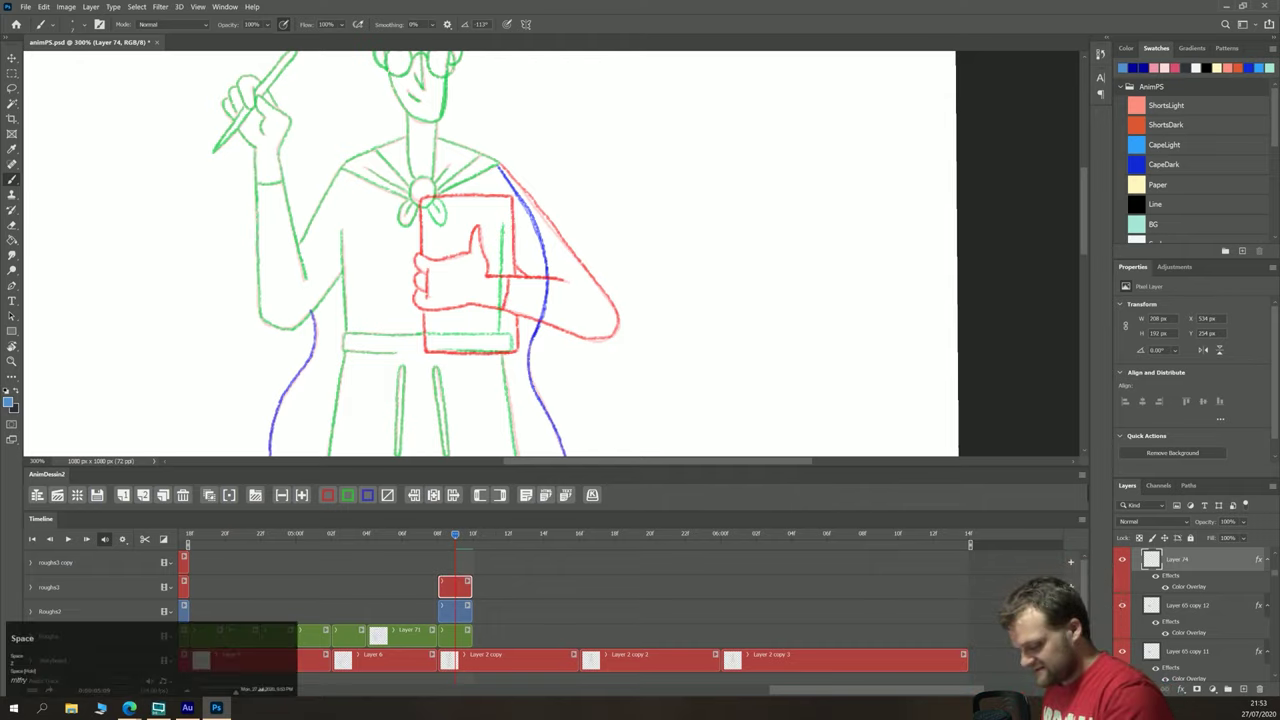
Step: Add a frame, place it in the roughs3 copy track at 05:08, and colour-code it blue
drag(356, 165, 388, 370)
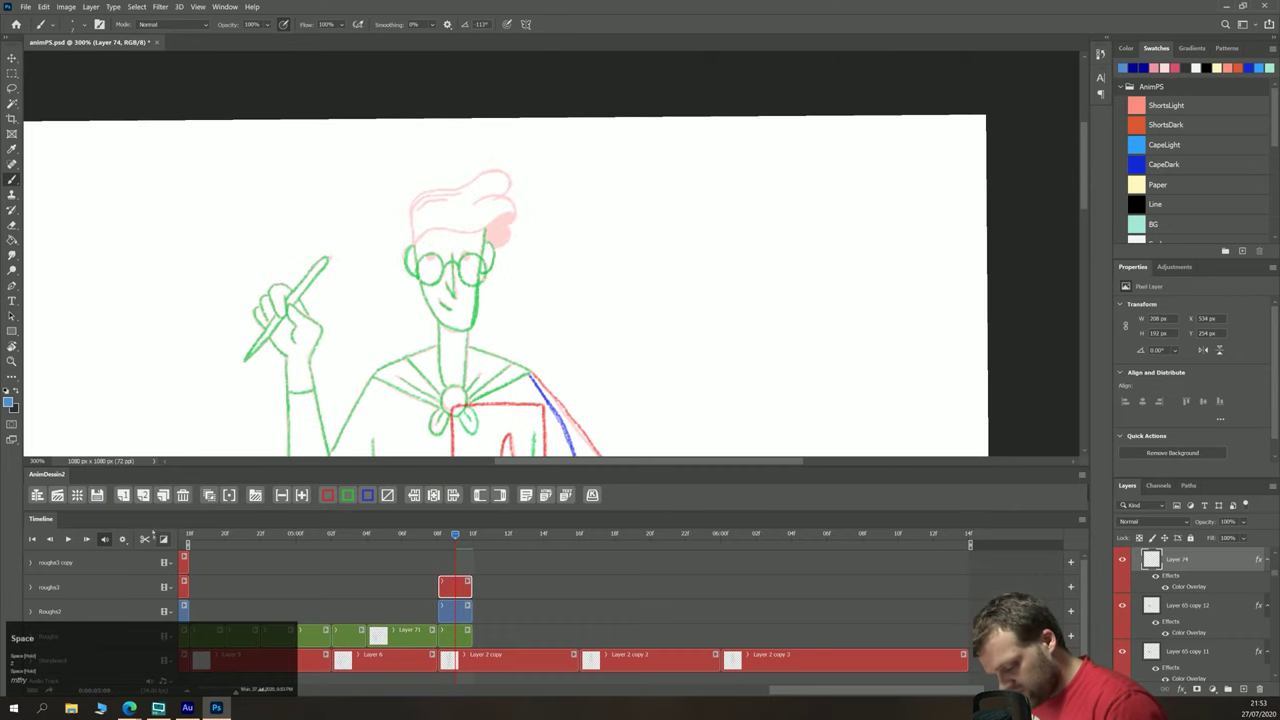
click(143, 495)
click(436, 538)
drag(483, 586, 455, 563)
key(Right)
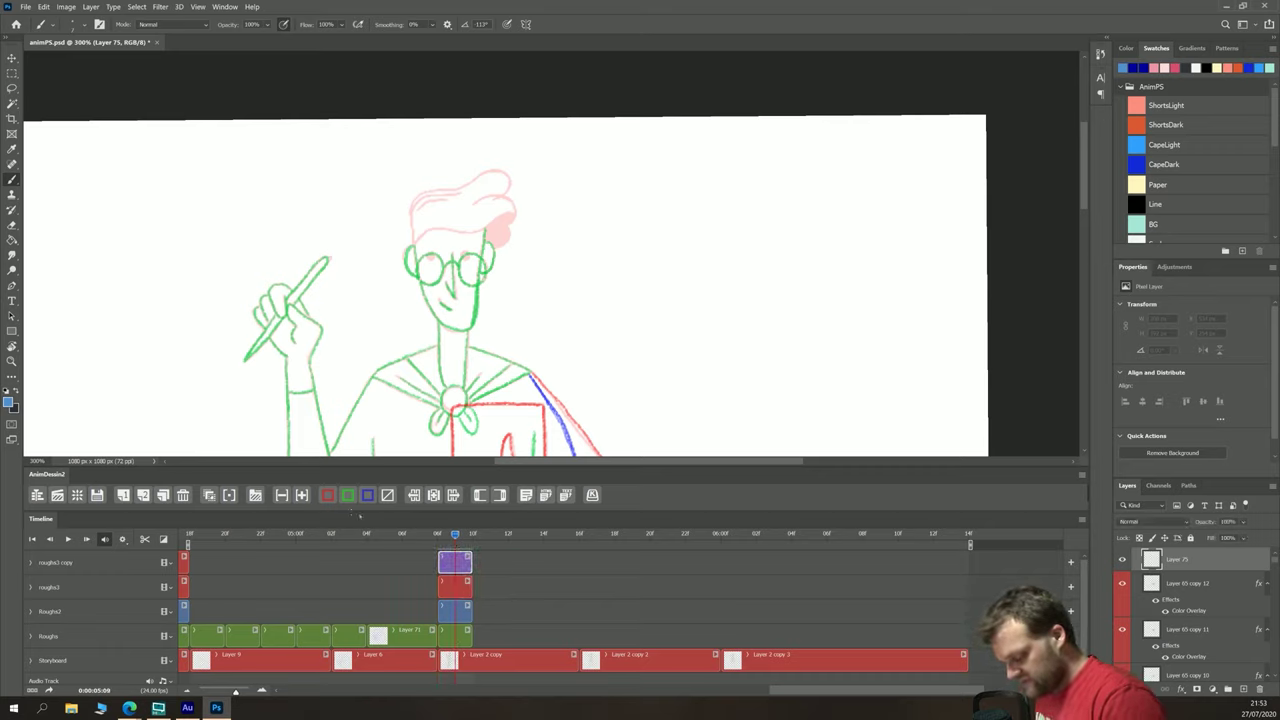
click(367, 495)
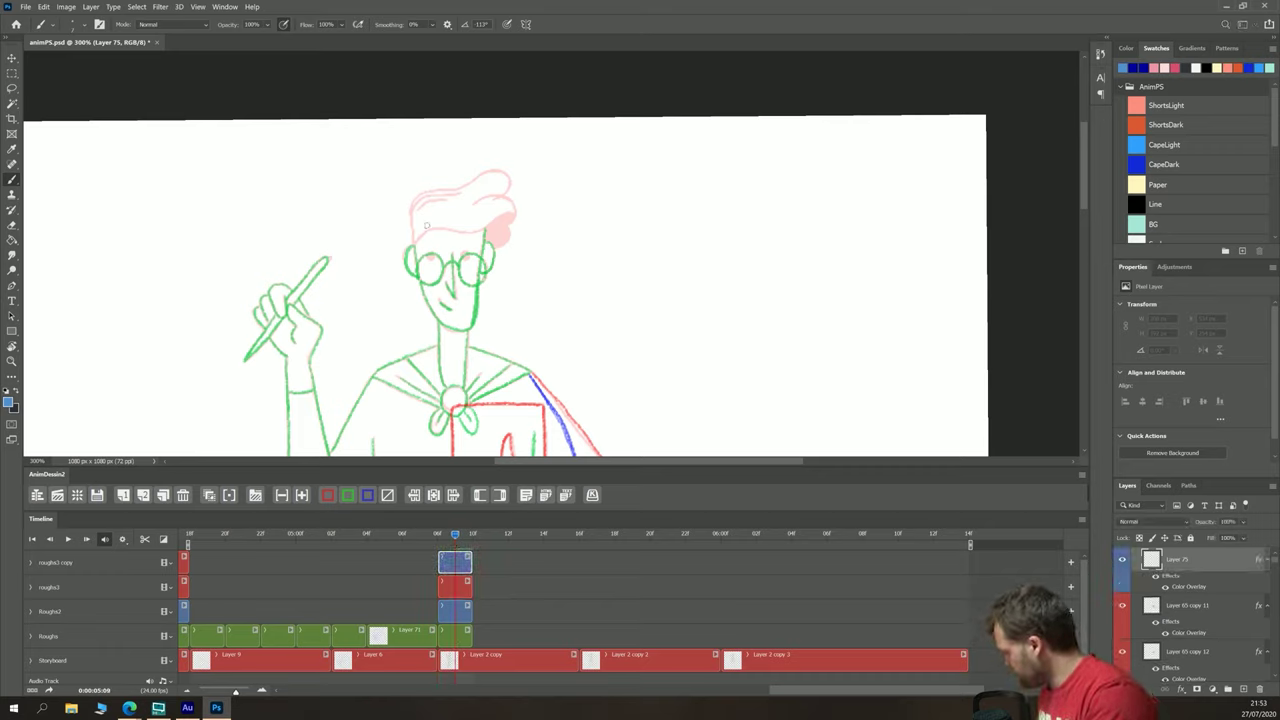
Step: Trace the swept-up hair with its hairline and strand lines in blue, and shade the patch above the ear
key(ctrl+plus)
key(ctrl+plus)
mouse_move(332, 213)
mouse_down()
mouse_move(419, 340)
mouse_move(403, 335)
mouse_move(404, 292)
mouse_move(515, 256)
mouse_move(566, 262)
mouse_move(562, 290)
mouse_up()
mouse_move(505, 302)
mouse_down()
mouse_move(548, 287)
mouse_move(568, 340)
mouse_move(542, 380)
mouse_up()
mouse_move(580, 314)
mouse_down()
mouse_move(498, 346)
mouse_move(408, 366)
mouse_up()
drag(410, 308, 468, 286)
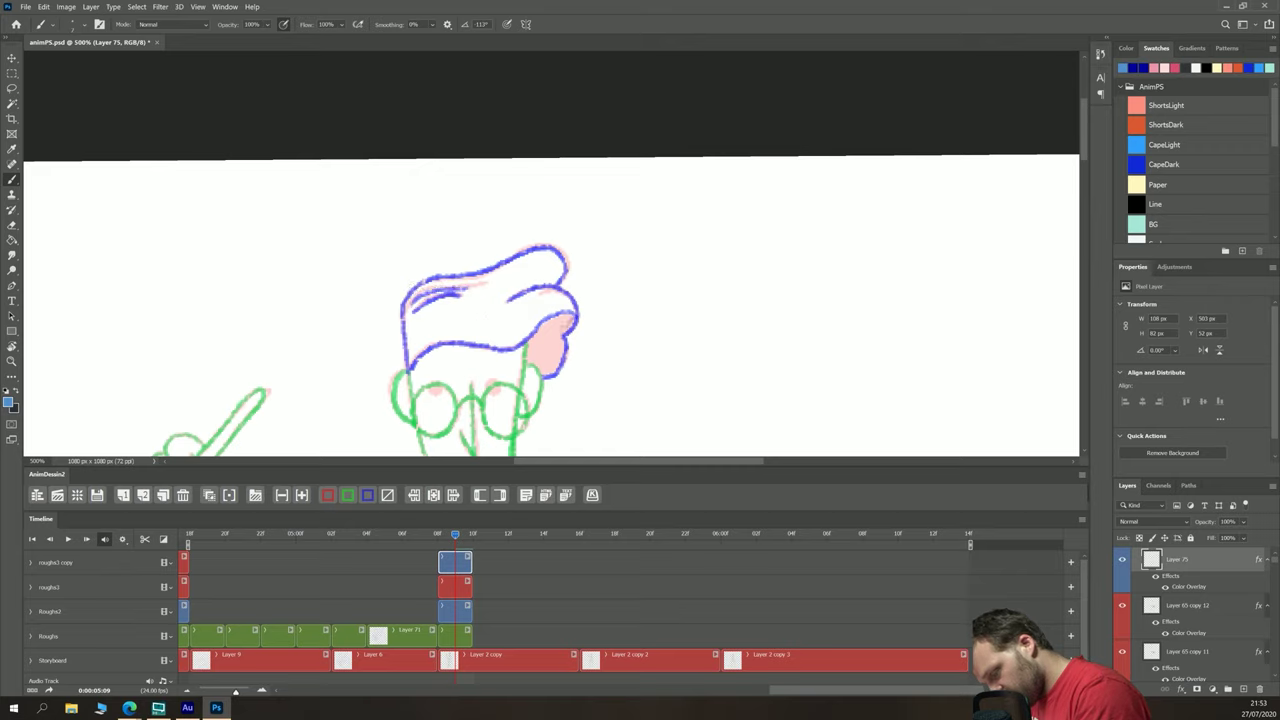
mouse_move(572, 316)
mouse_down()
mouse_move(548, 372)
mouse_move(540, 326)
mouse_move(532, 352)
mouse_up()
Step: Create a new video group above the rough tracks at 05:08 and colour-code its frame red
key(Left)
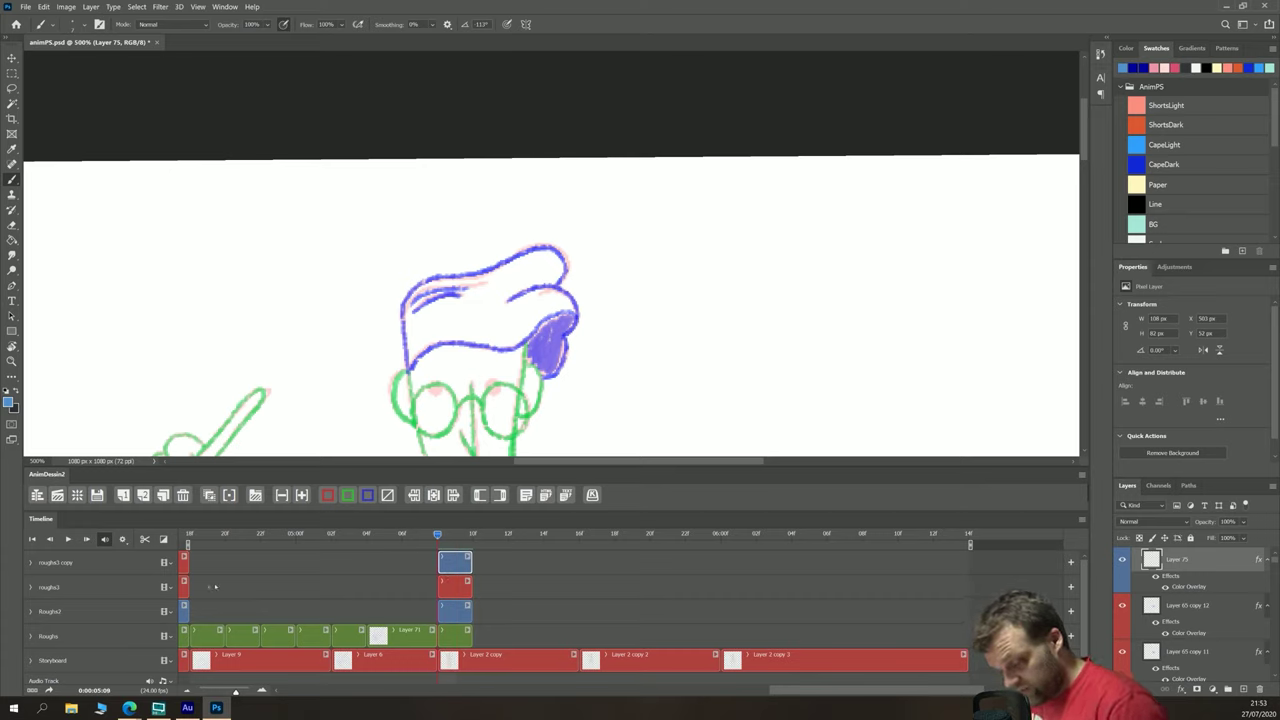
click(255, 495)
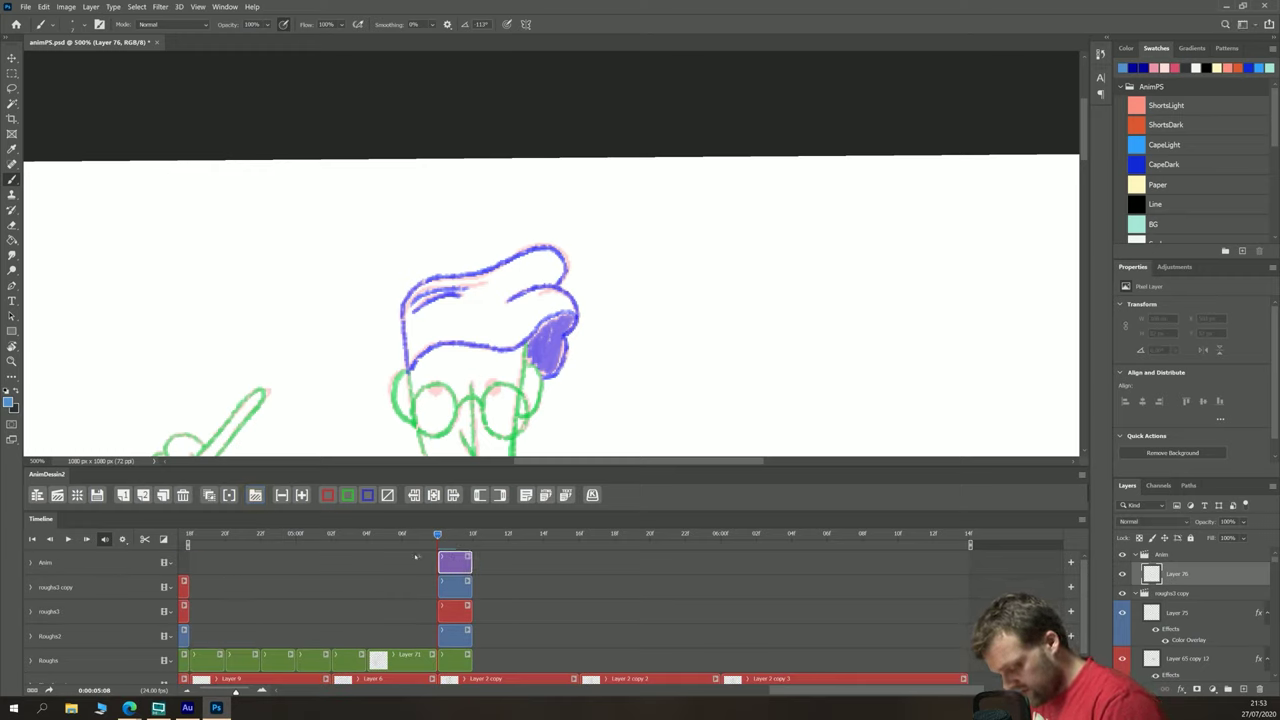
key(Right)
click(327, 495)
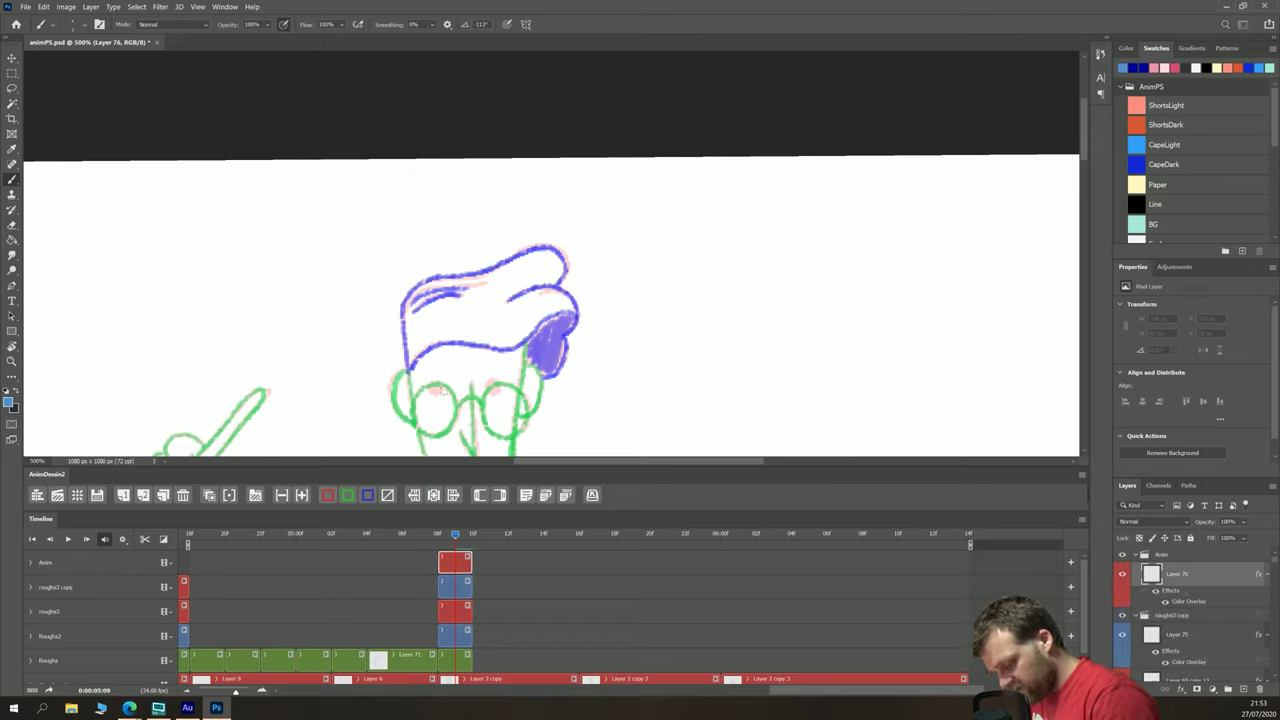
Step: Paint both pupils as solid red dots at the upper rims of the glasses
click(436, 388)
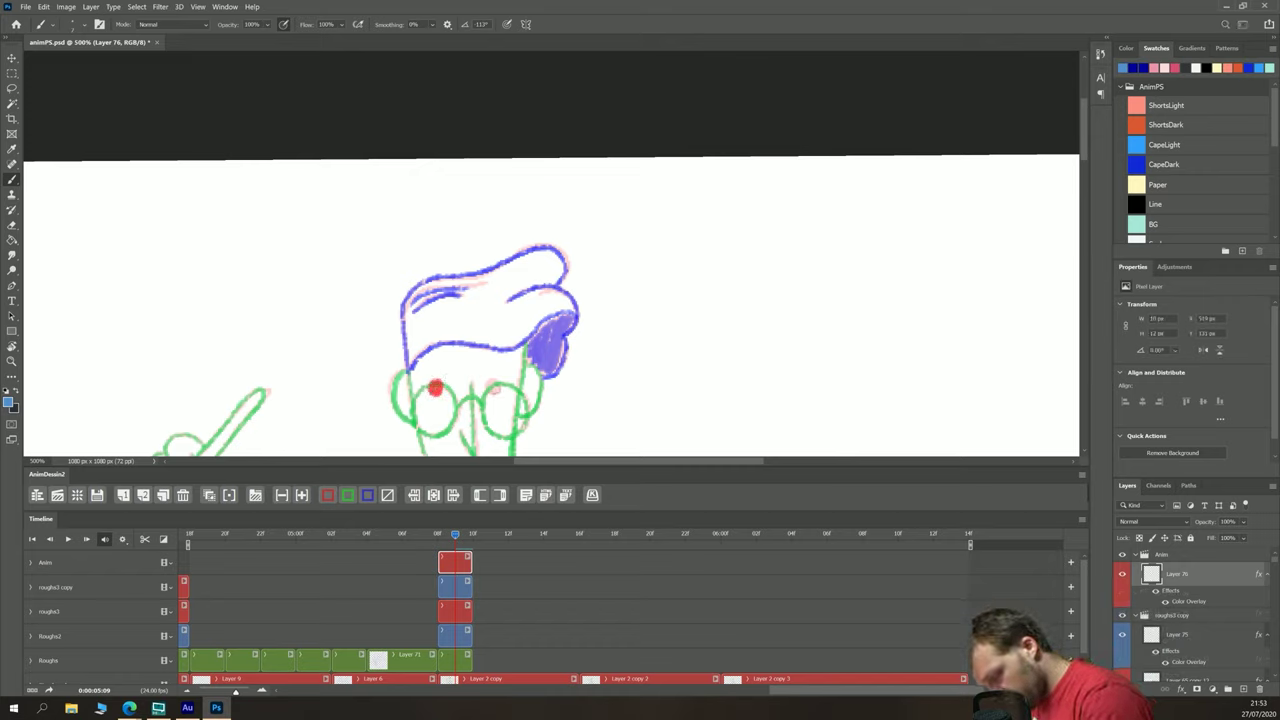
click(494, 386)
drag(491, 383, 493, 388)
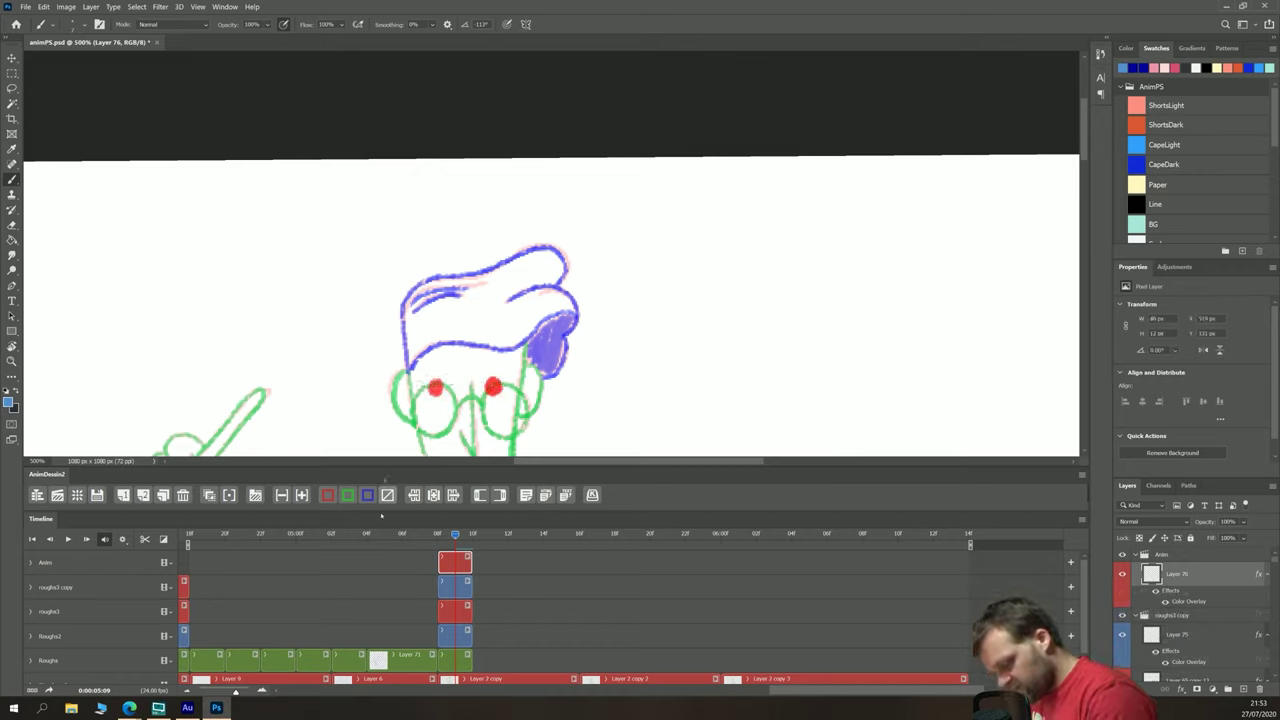
key(ctrl+minus)
key(ctrl+minus)
key(ctrl+minus)
key(ctrl+minus)
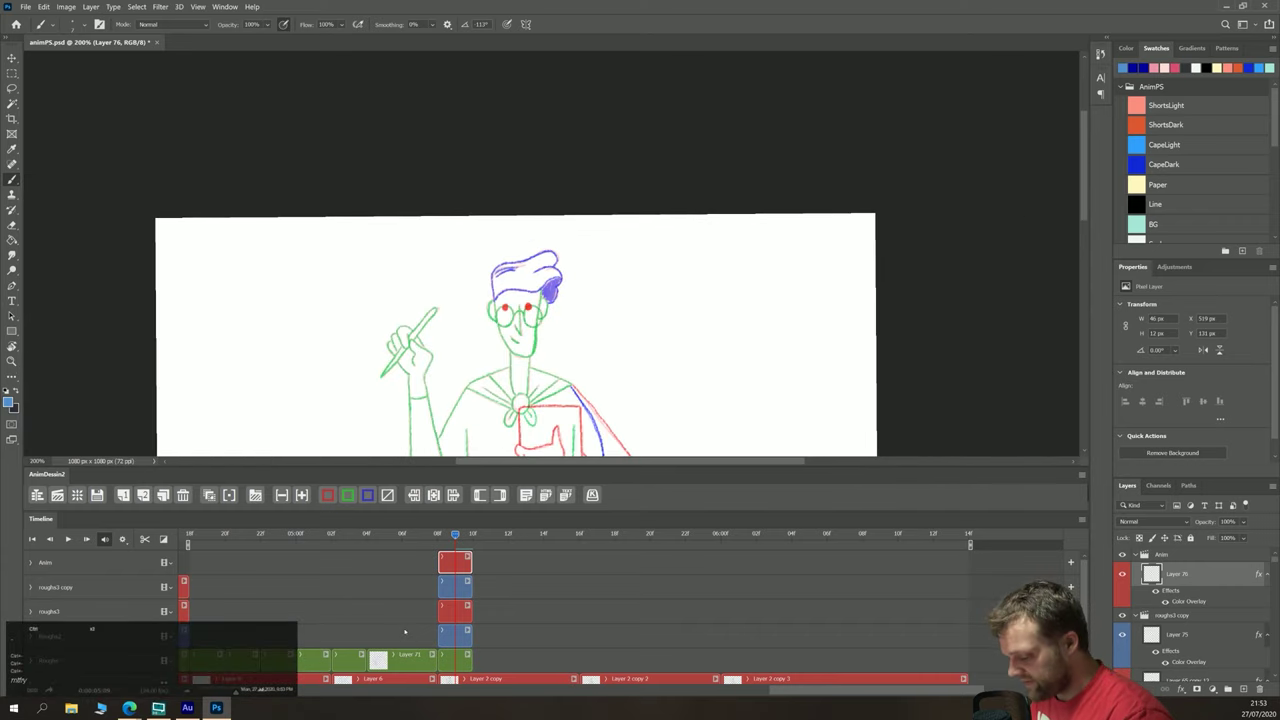